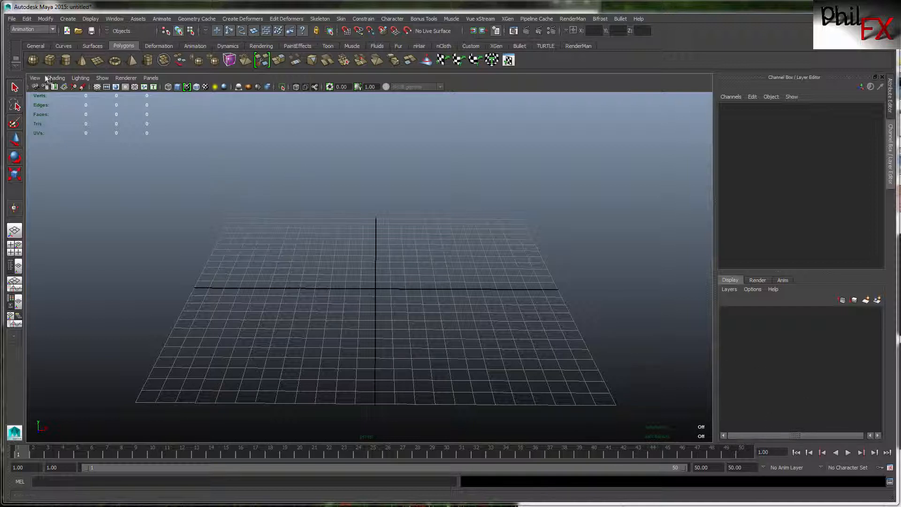
Step: Create a polygon sphere on the grid and set its Translate X, Y and Z to 0
left_click(33, 59)
left_click_drag(344, 305, 375, 301)
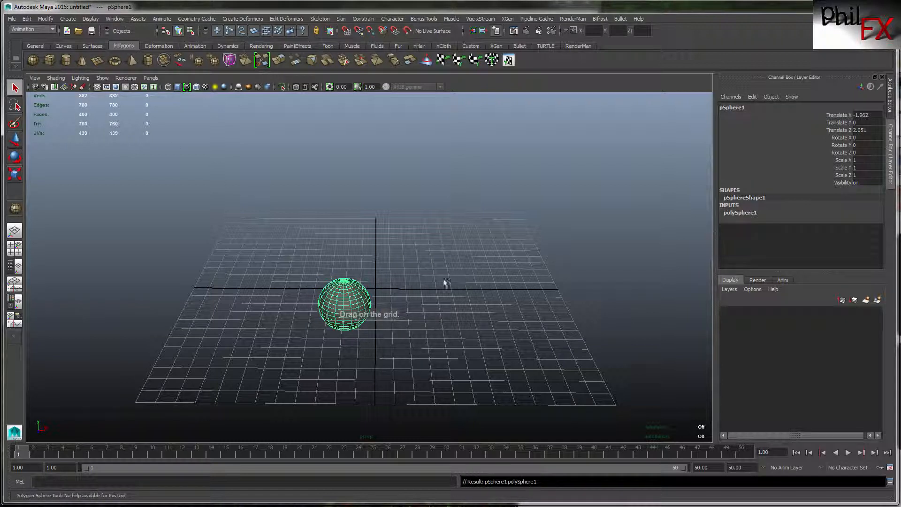
double_click(863, 130)
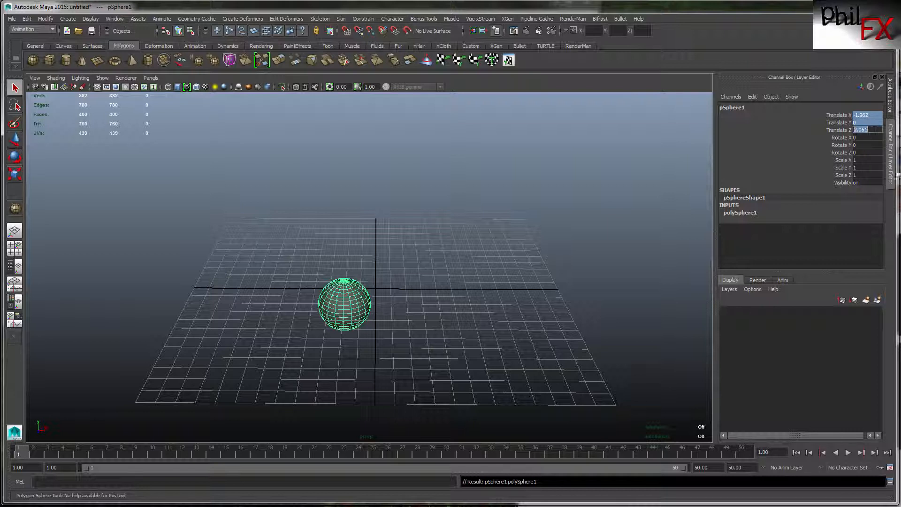
type("0")
key("Return")
key("q")
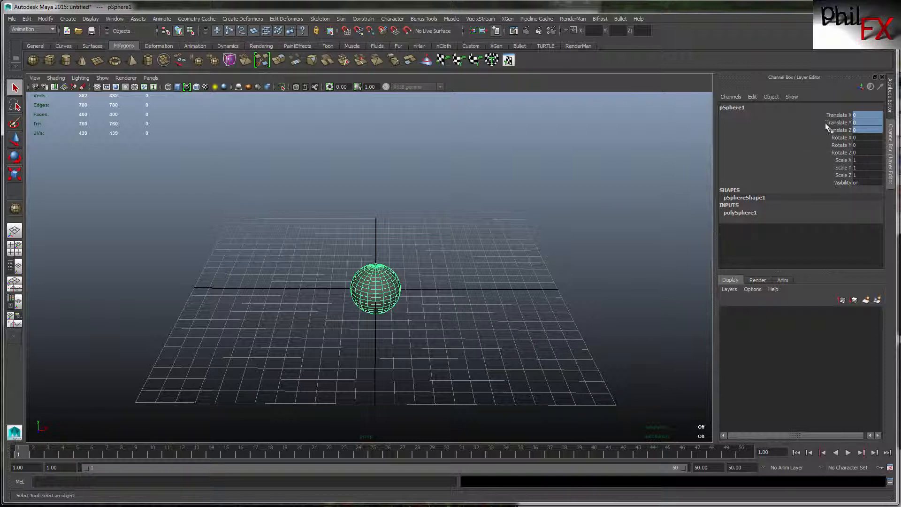
Step: Move the sphere off the grid's negative X side, to about X -19.8 and Y -1
key("w")
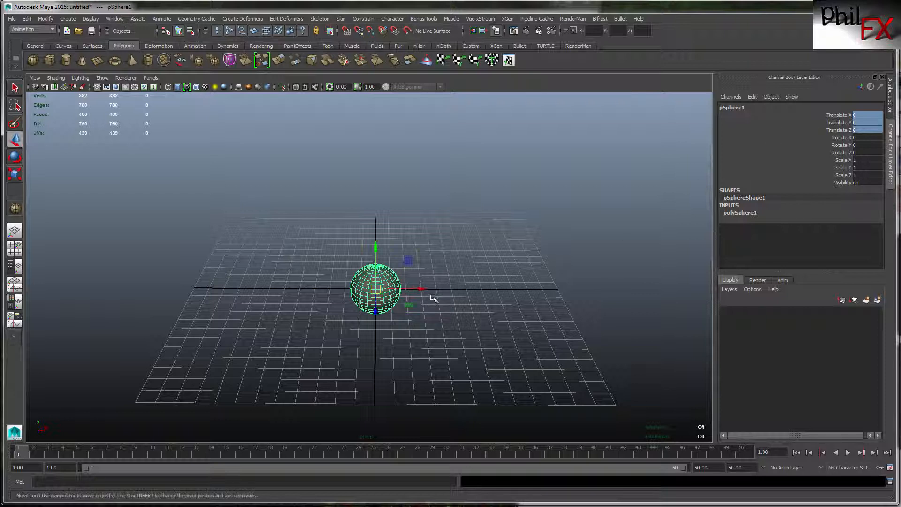
left_click_drag(417, 288, 117, 308)
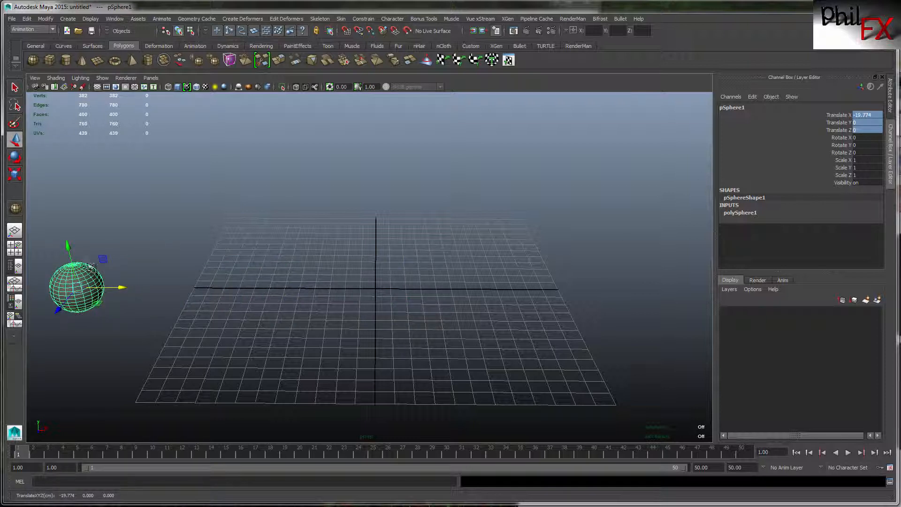
left_click_drag(67, 245, 70, 261)
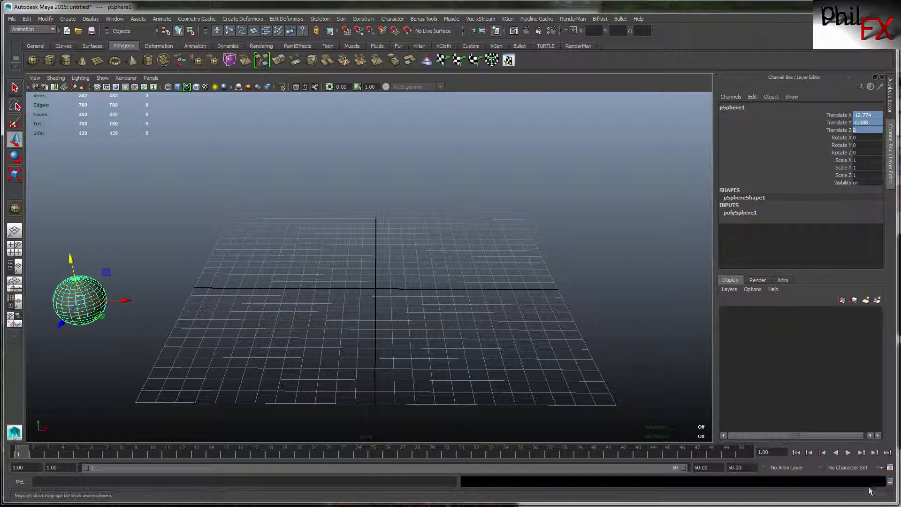
Step: Turn on automatic keyframing and key only the sphere's Translate X and Translate Y at frame 1
left_click(809, 130)
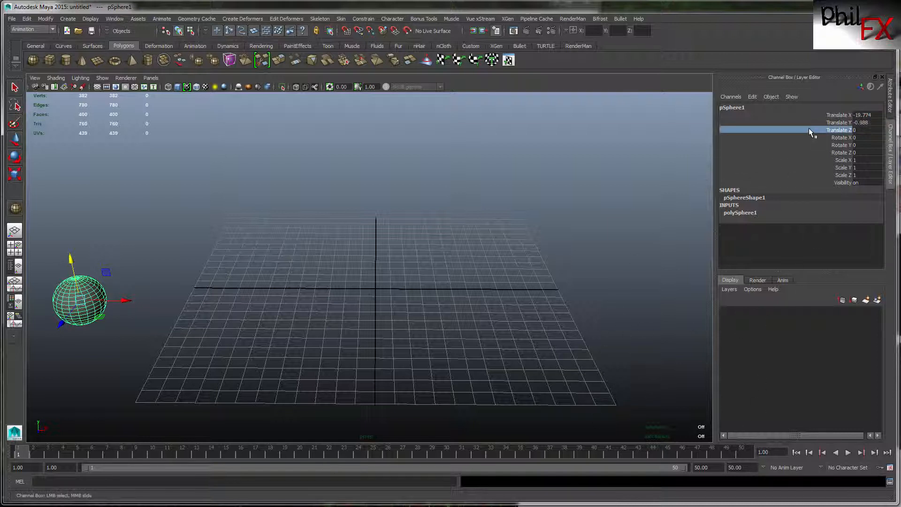
left_click(845, 116)
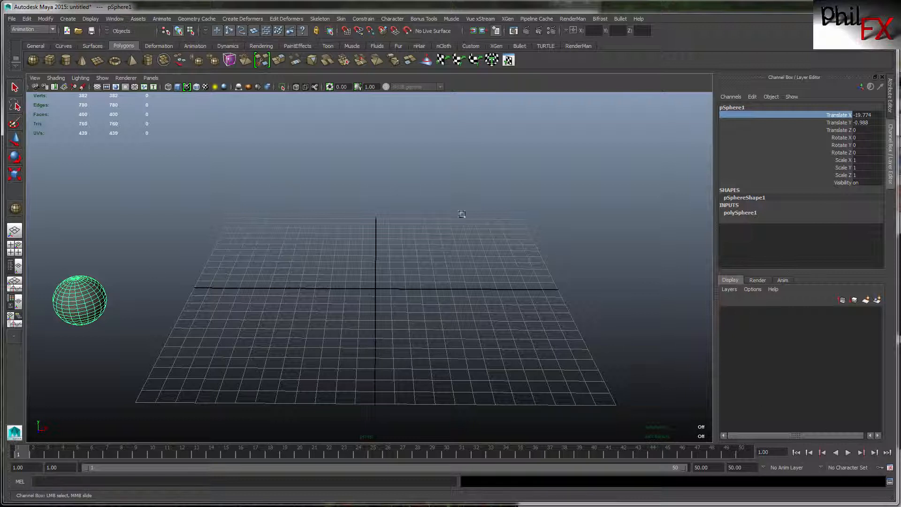
left_click(880, 468)
left_click(829, 123, "shift")
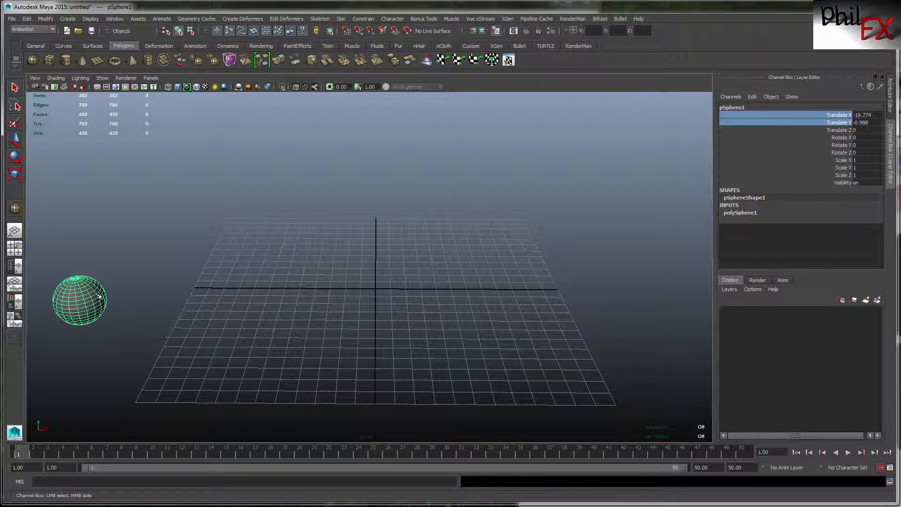
right_click(778, 114)
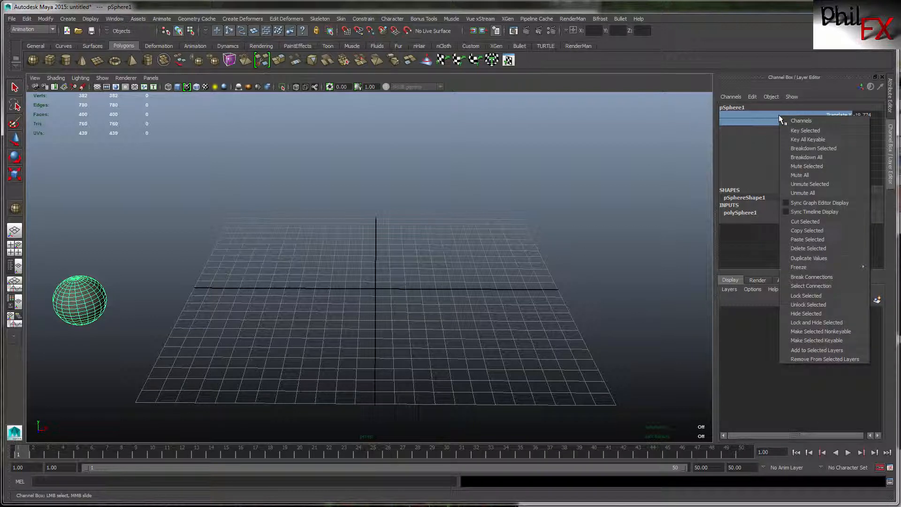
left_click(794, 131)
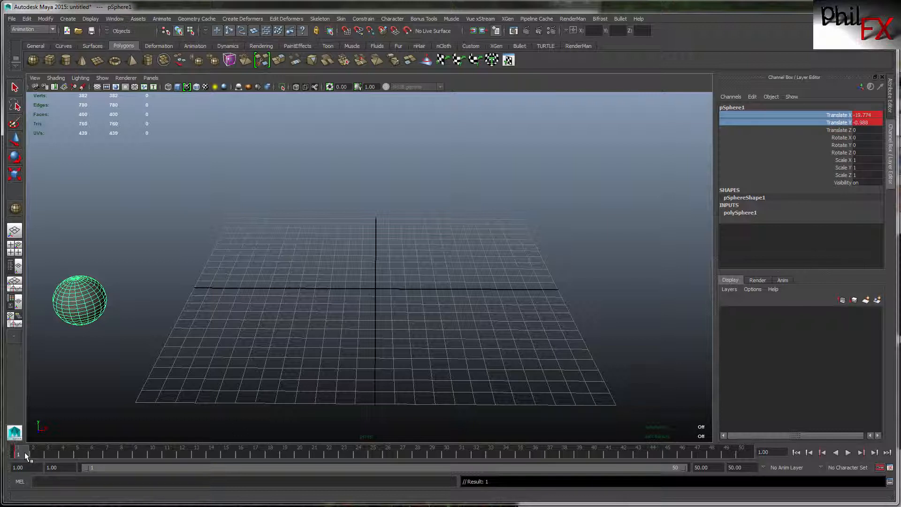
Step: At frame 10, move the sphere to about X -12.6 and Y 9.9
left_click_drag(24, 452, 152, 452)
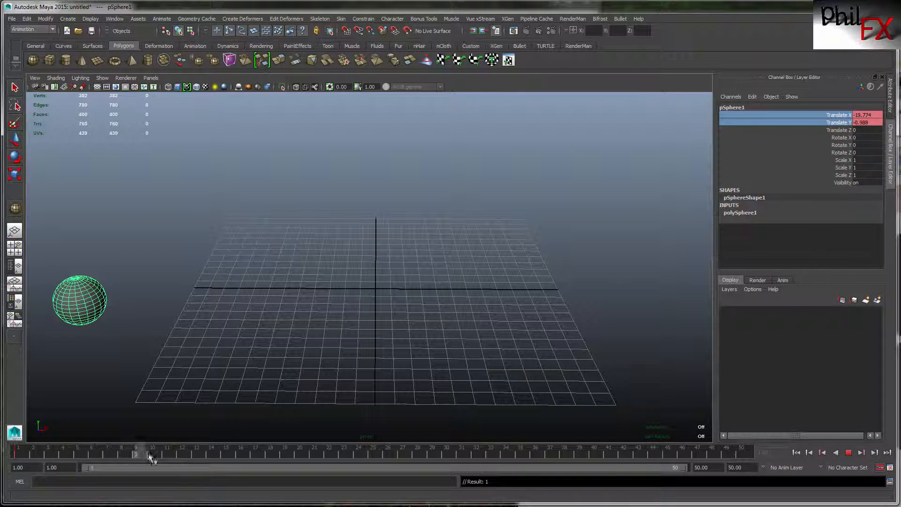
left_click(91, 296)
key("w")
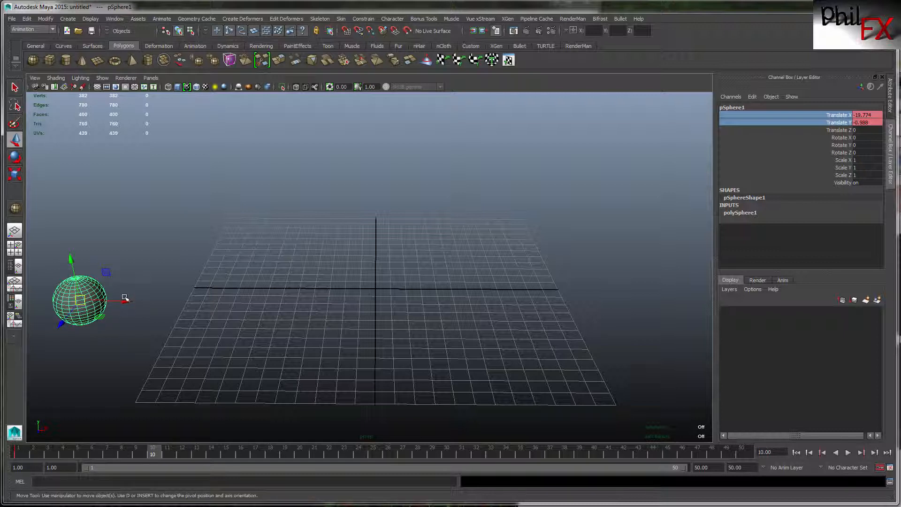
left_click_drag(123, 301, 234, 302)
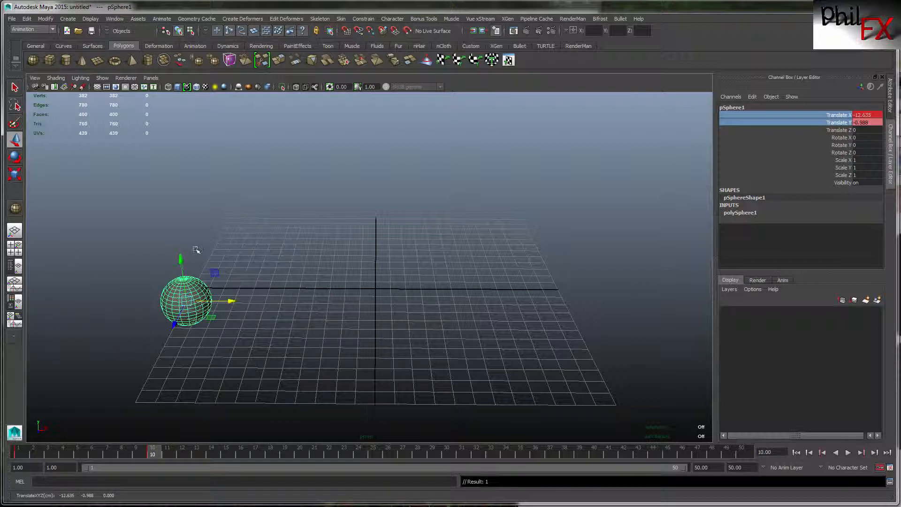
left_click_drag(182, 258, 159, 89)
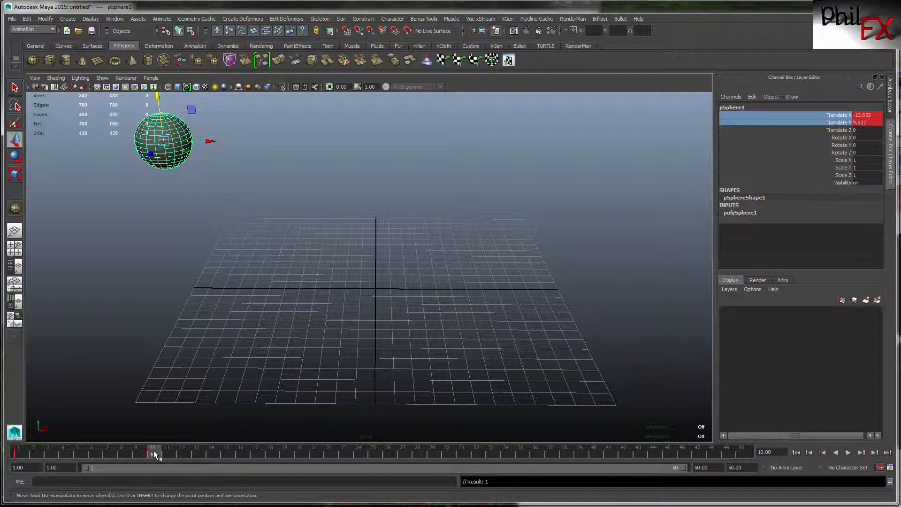
Step: At frame 20, move the sphere to about X -5.1 and Y -10.8, and scrub between frames 10 and 20 to check the motion
key("alt+v")
key("alt+v")
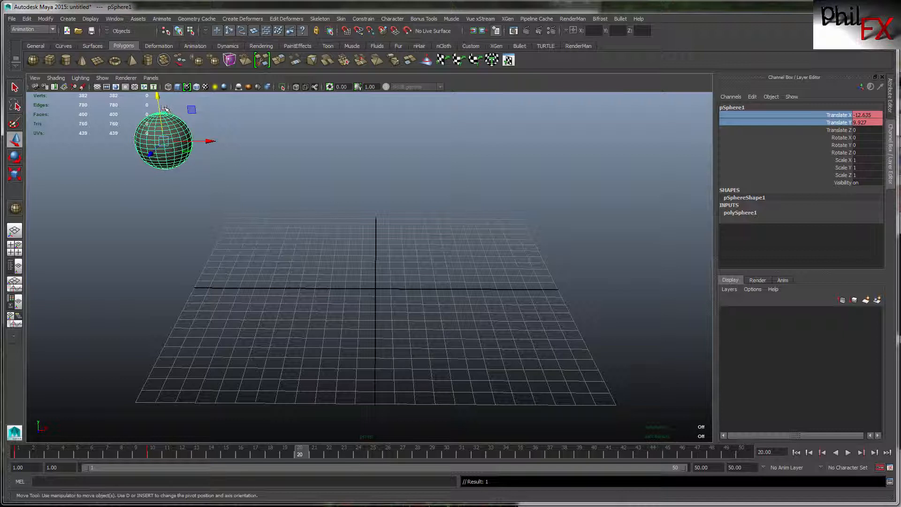
left_click_drag(157, 98, 350, 418)
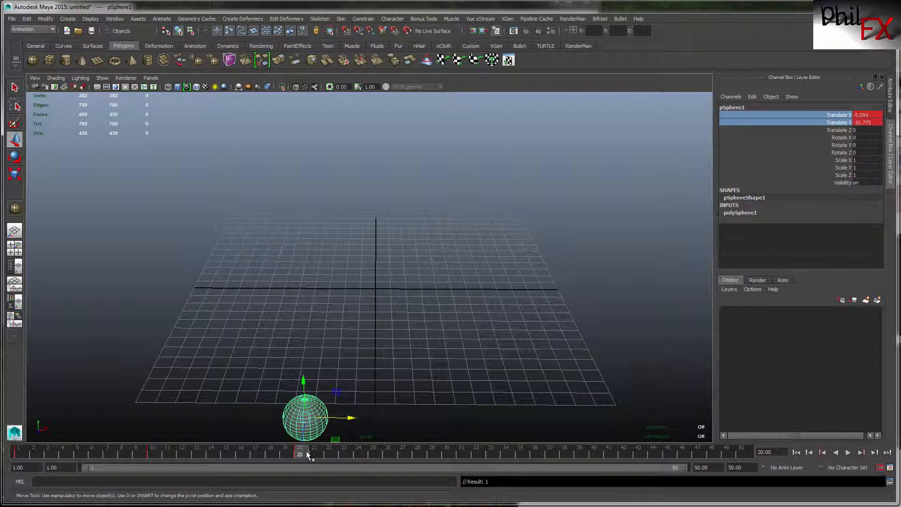
left_click_drag(305, 451, 149, 461)
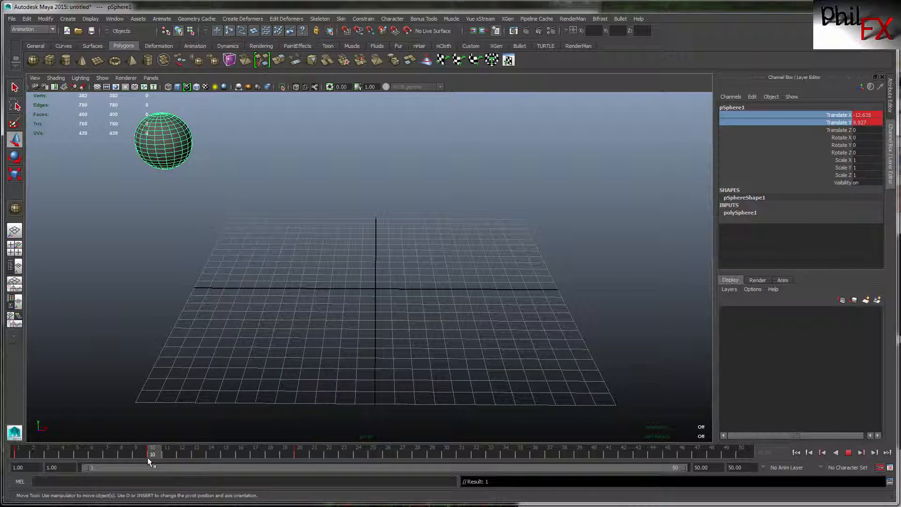
left_click_drag(149, 460, 300, 457)
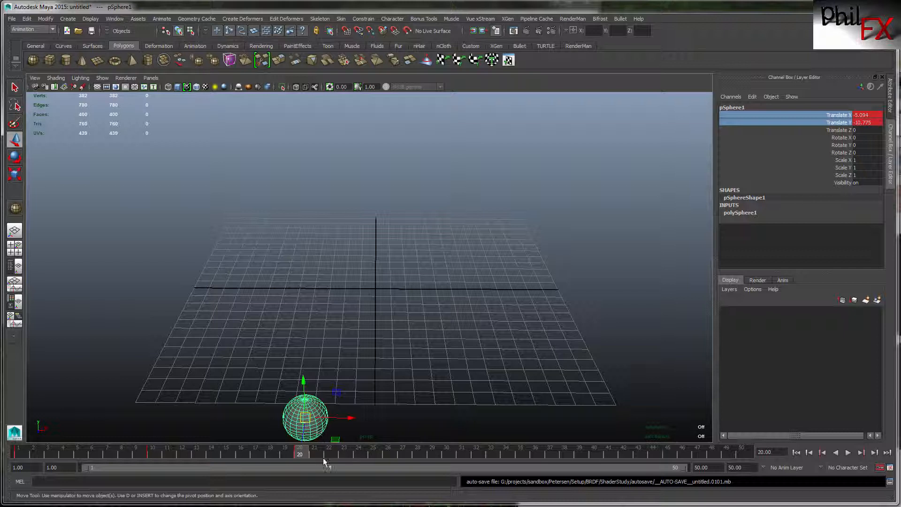
Step: At frame 30, move the sphere to about X -0.2 and Y 10.6 and key it
left_click_drag(304, 453, 447, 454)
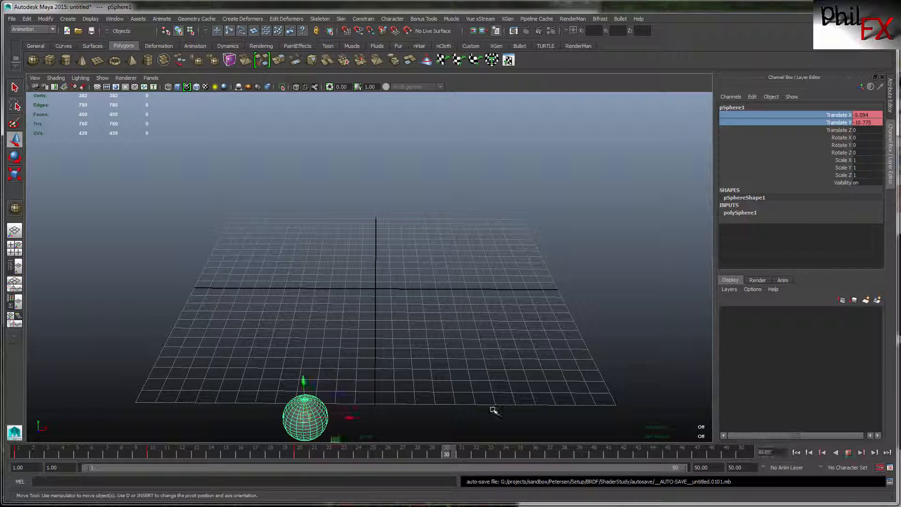
left_click_drag(349, 417, 416, 418)
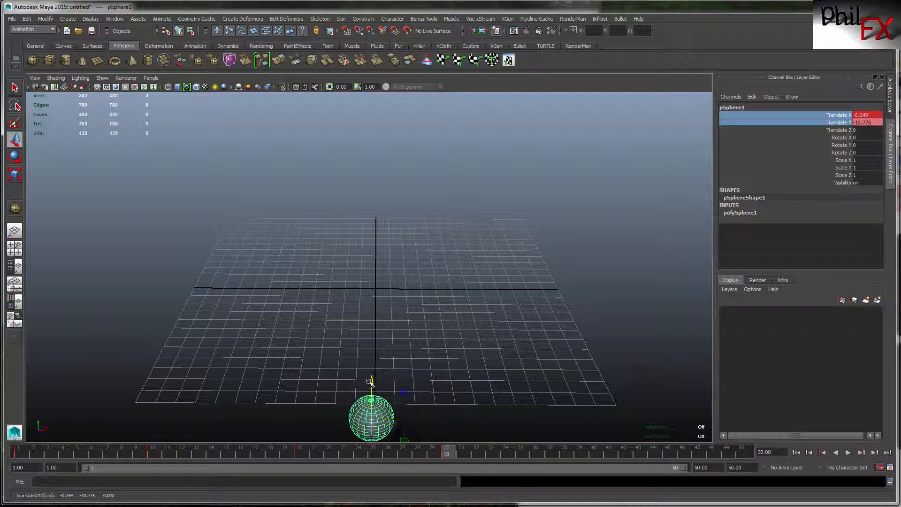
left_click_drag(372, 383, 360, 70)
key("s")
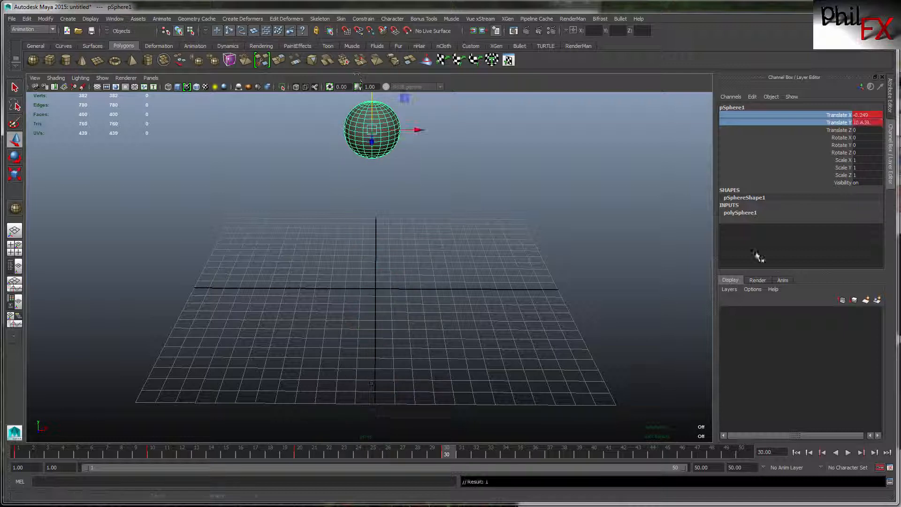
Step: Move the sphere to about X 10.3, Y -8 at frame 40 and to about X 16.4, Y 10.6 at frame 50
left_click_drag(446, 454, 594, 455)
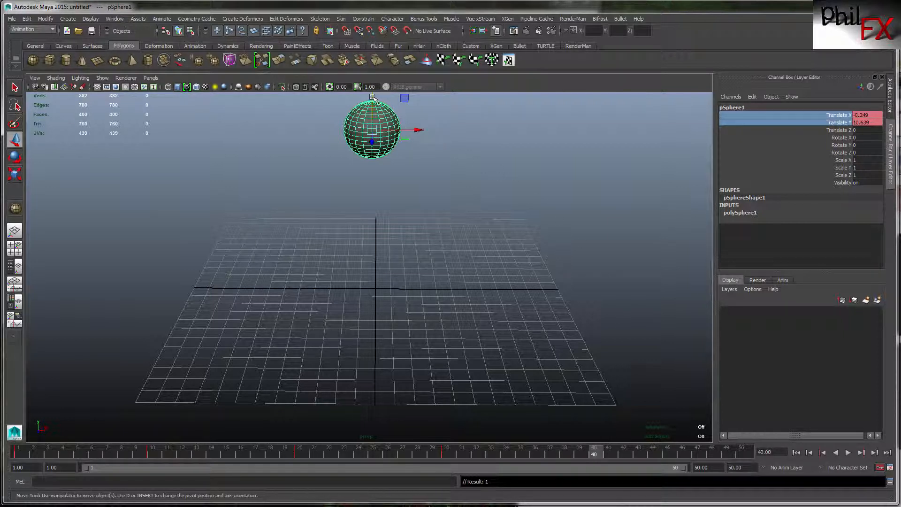
left_click_drag(373, 97, 573, 388)
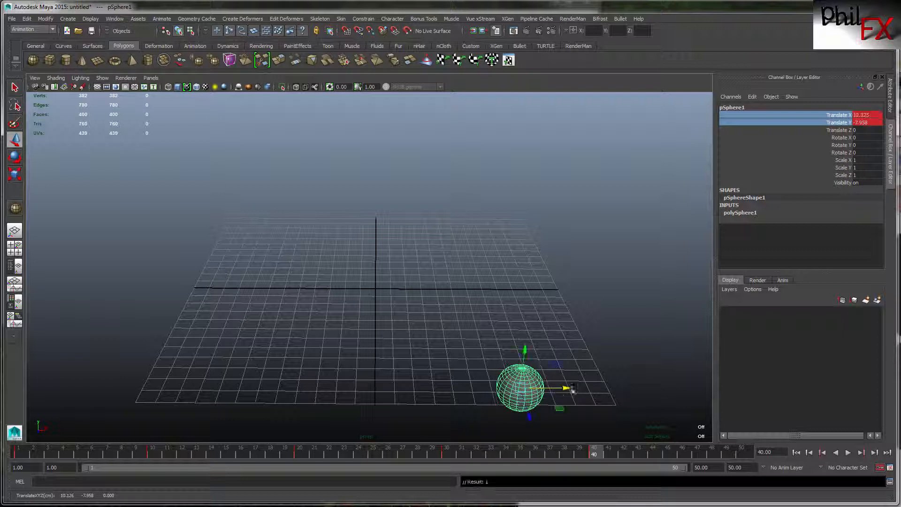
left_click(741, 453)
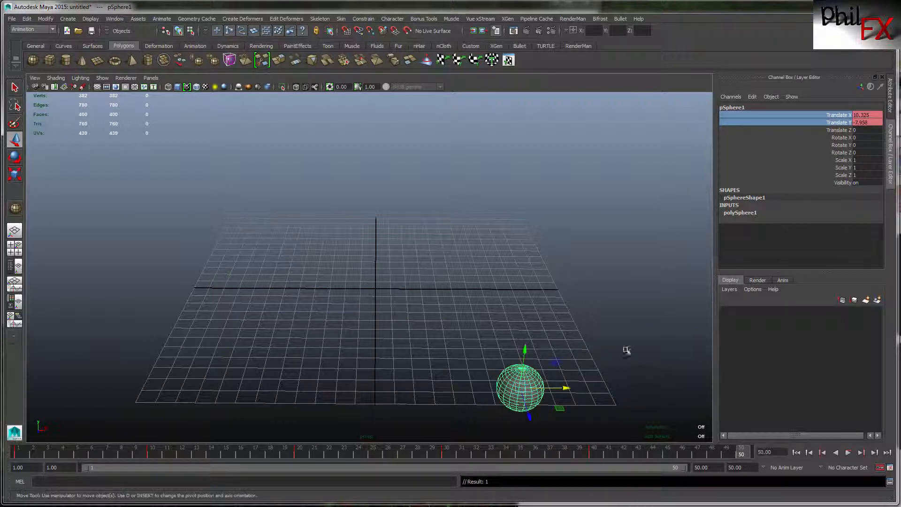
left_click_drag(525, 349, 557, 96)
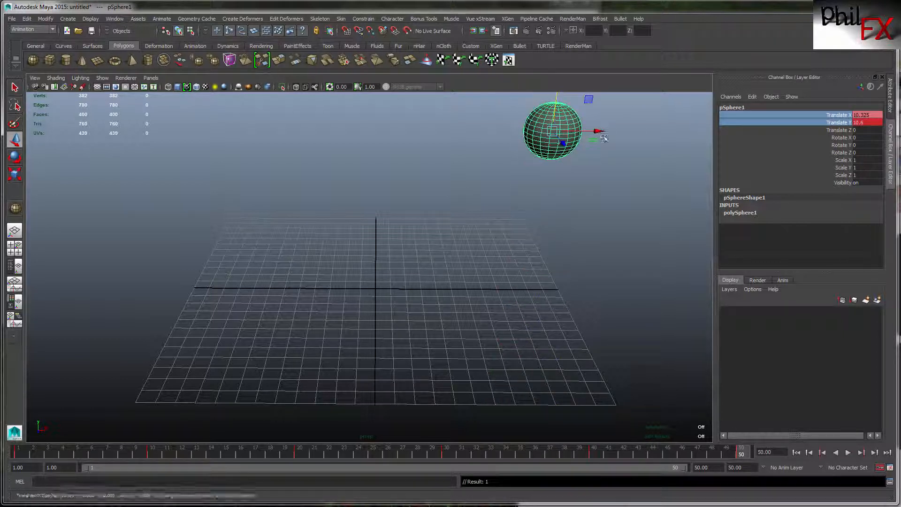
left_click_drag(604, 138, 708, 137)
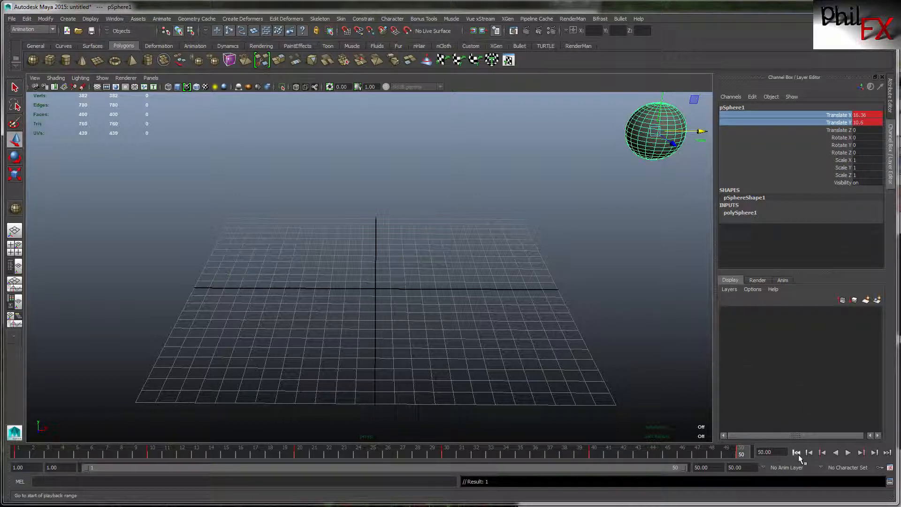
Step: Play the sphere animation from the start of the playback range and stop it
left_click(796, 452)
left_click(849, 452)
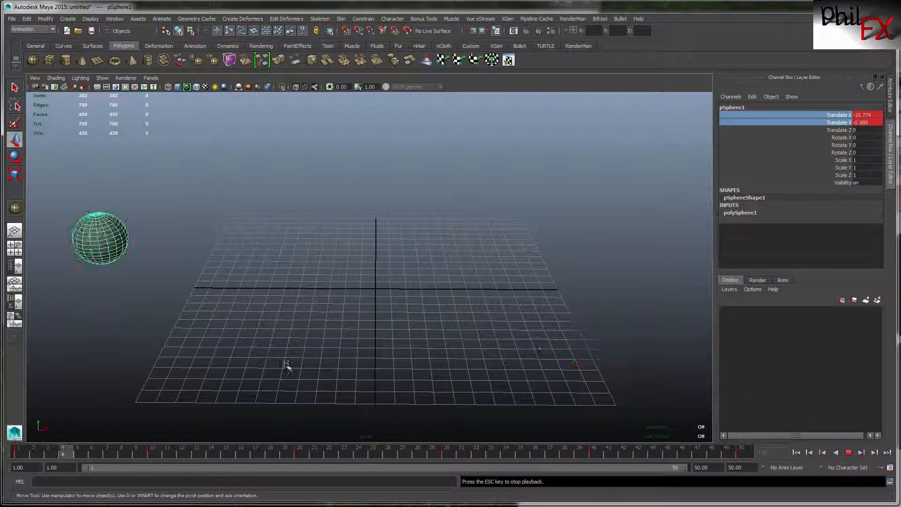
left_click(848, 454)
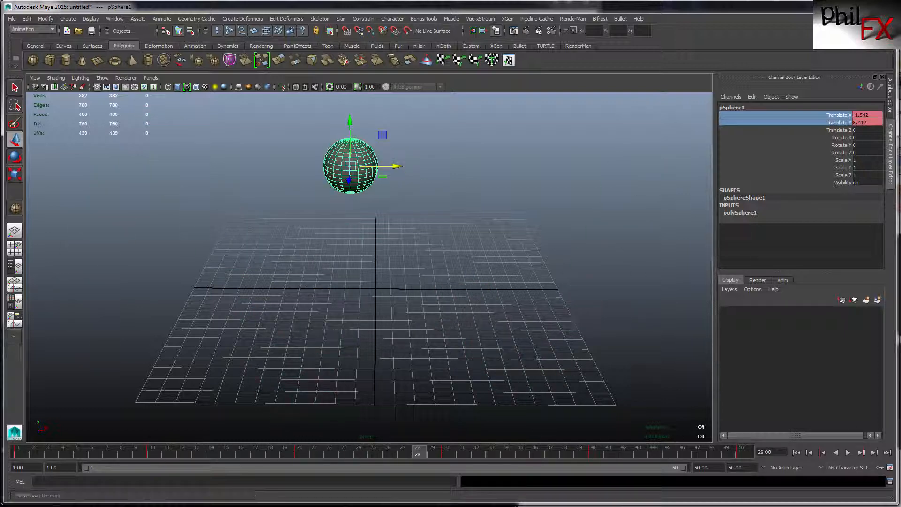
Step: Review the Time Slider playback preferences, keep Real-time [24 fps] speed and Continuous looping, and save them
left_click(890, 469)
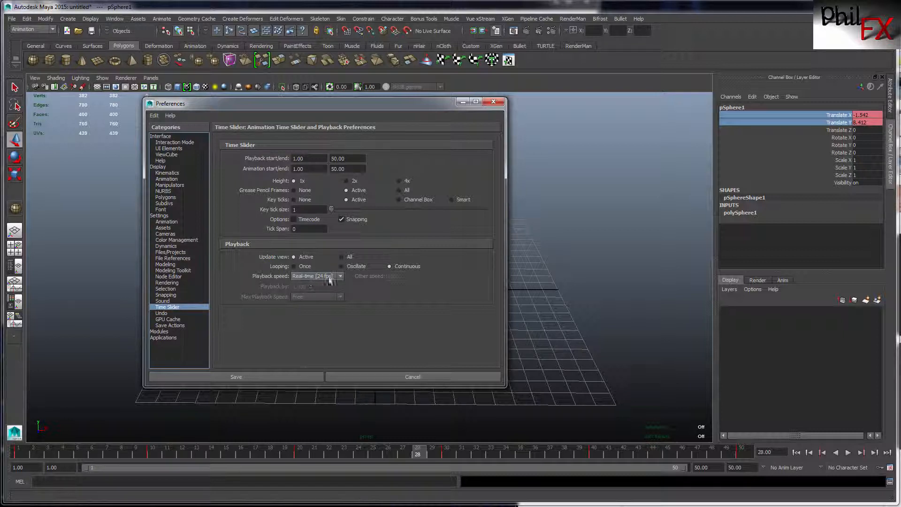
left_click_drag(261, 102, 281, 107)
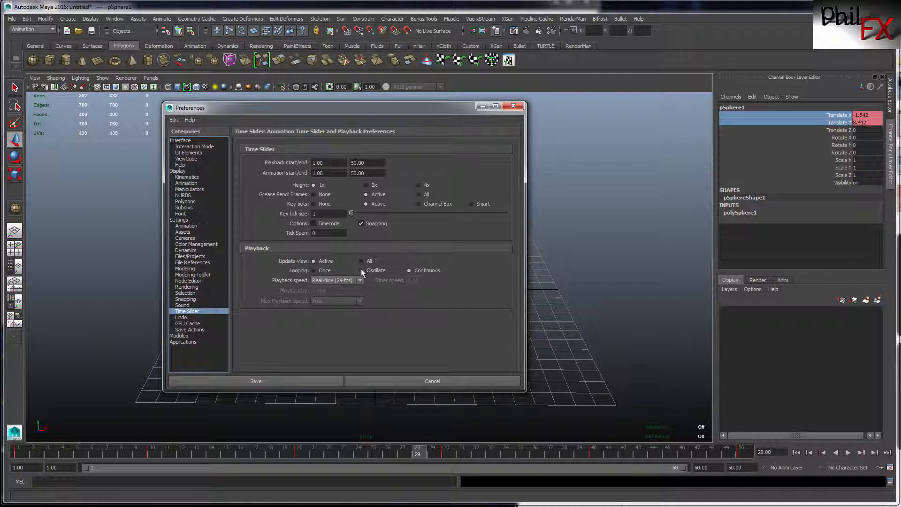
left_click(343, 380)
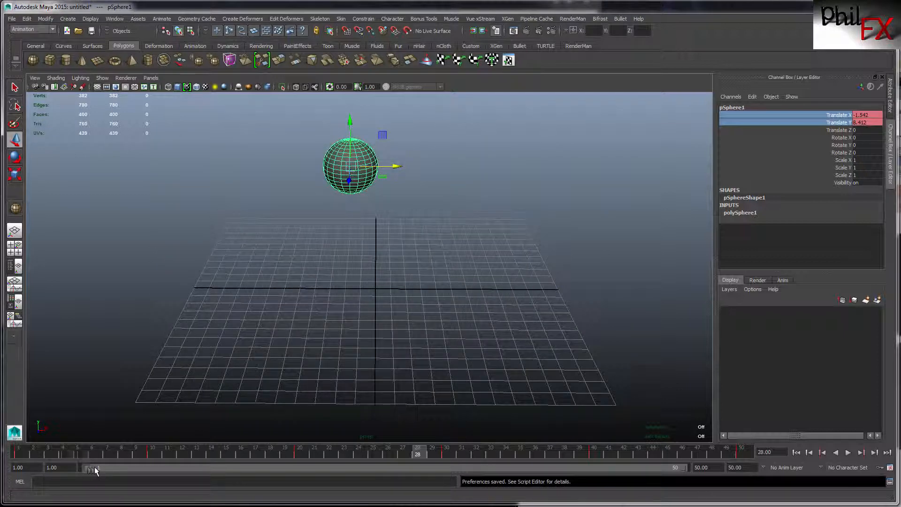
Step: Shorten the playback range to frames 10 to 37 and shift it to frames 7 to 34
left_click_drag(95, 467, 203, 470)
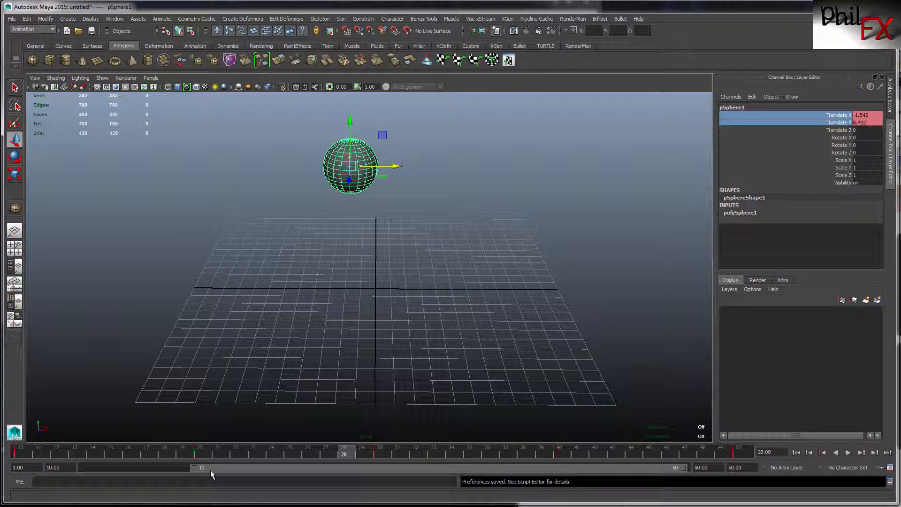
left_click_drag(683, 468, 526, 468)
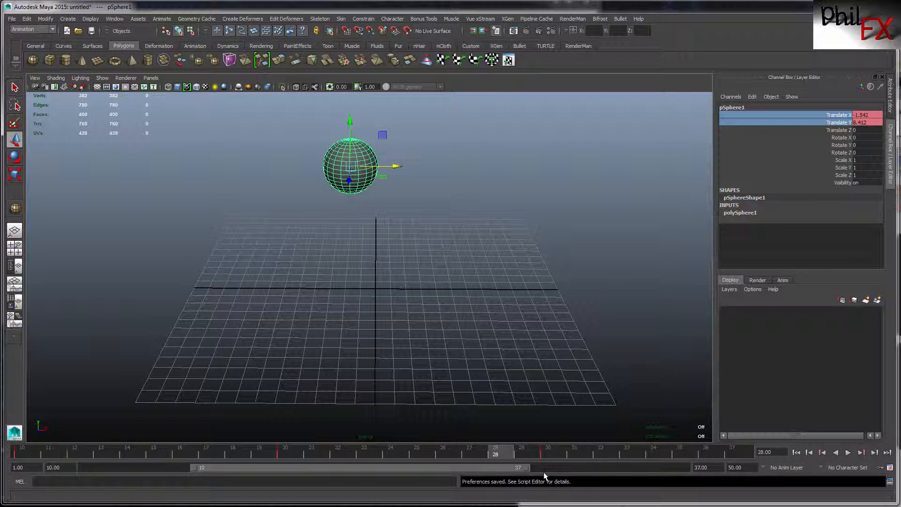
left_click_drag(522, 467, 485, 469)
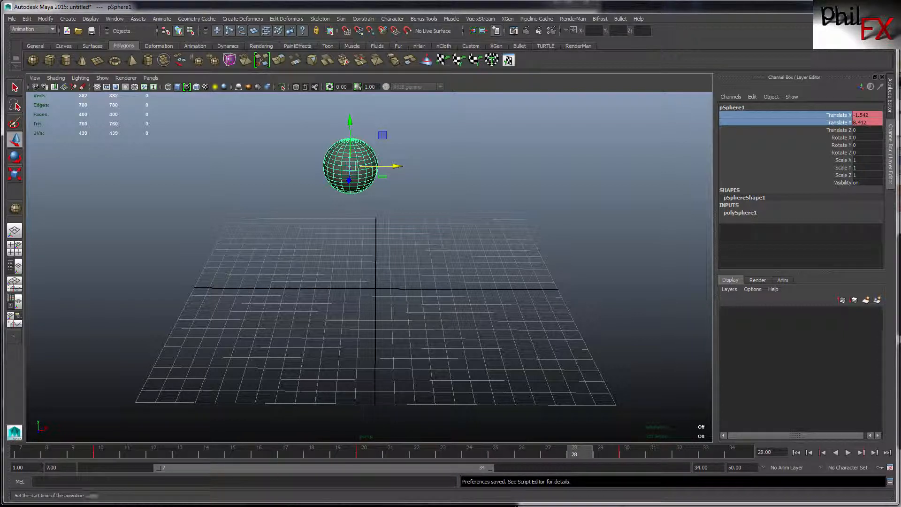
Step: Set the playback range to frames 10 to 30, play the sphere animation and stop it
type("10")
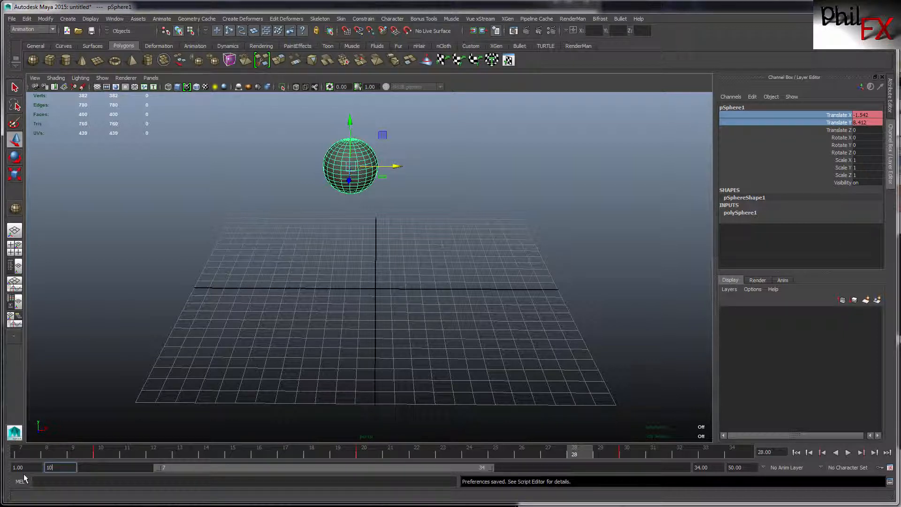
key("Return")
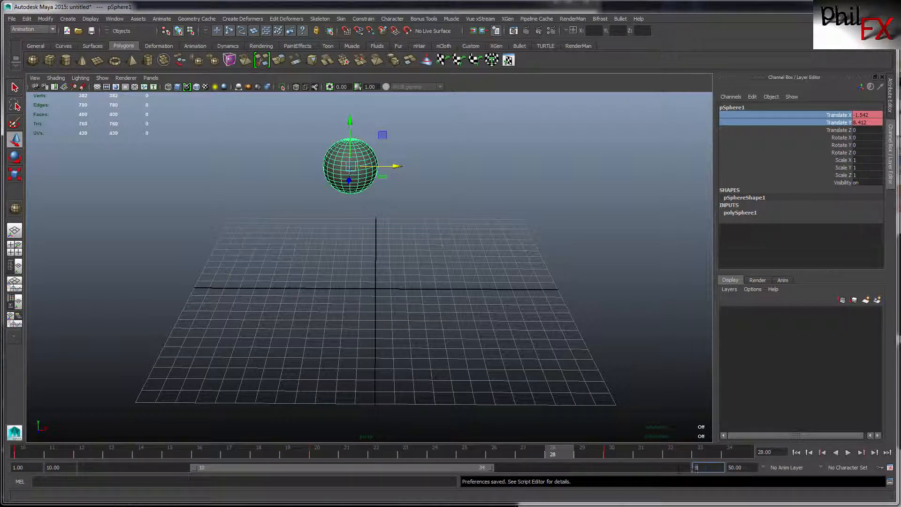
type("30")
key("Return")
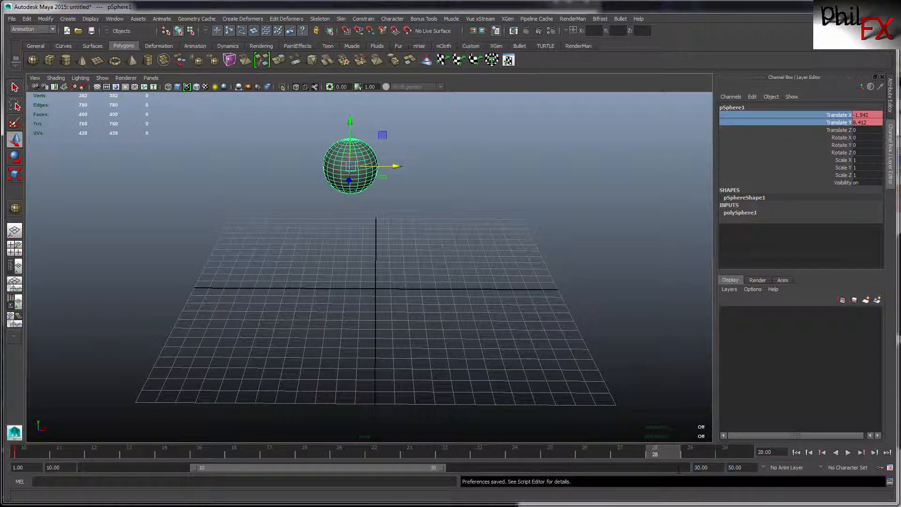
left_click(848, 452)
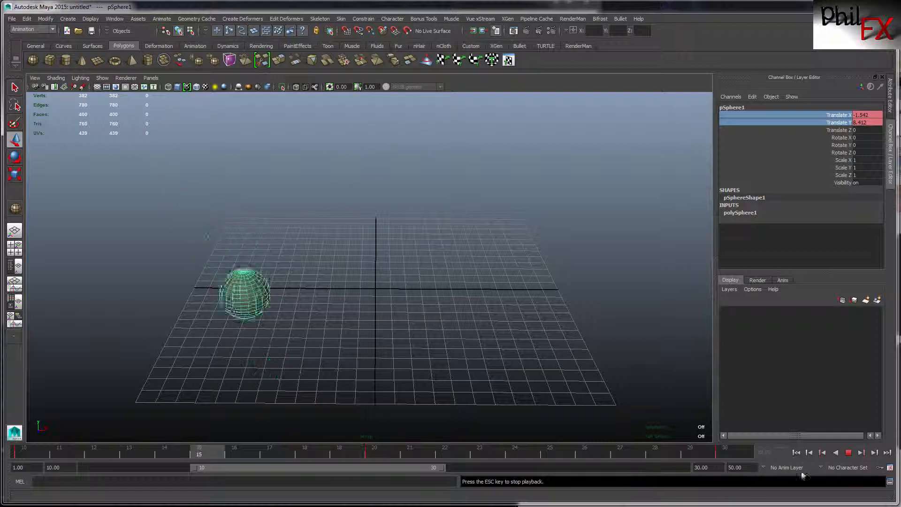
left_click(849, 453)
Step: Set the Time Slider playback looping to Once and save the preferences
left_click(890, 468)
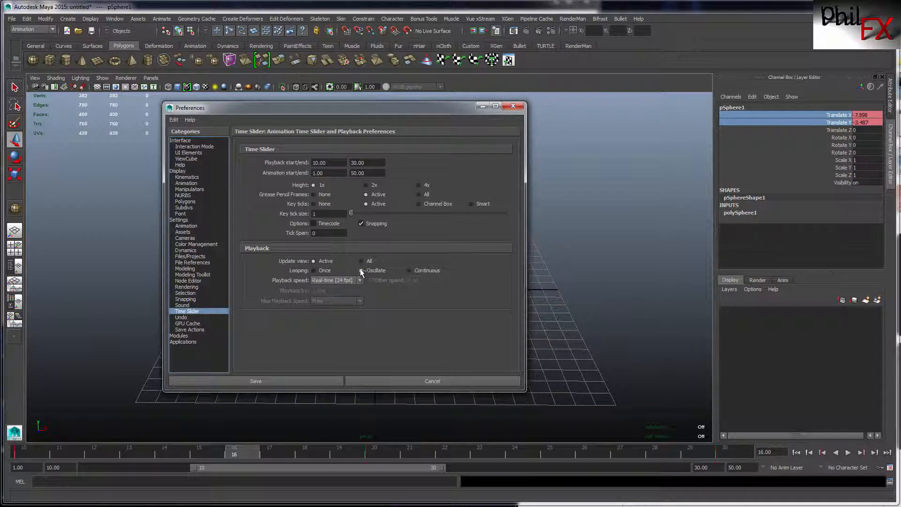
left_click(313, 270)
left_click(290, 380)
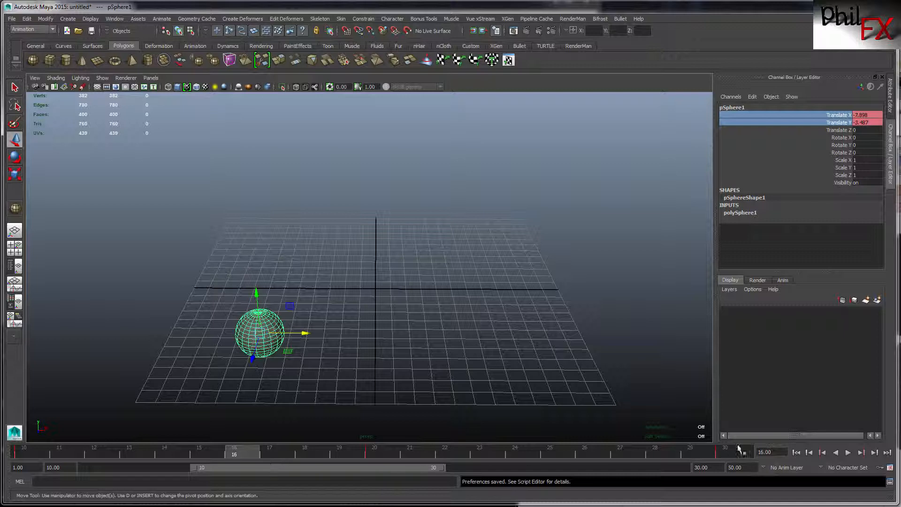
Step: Play the sphere animation from the start of the range, alternating between forward and backward playback several times
left_click(797, 452)
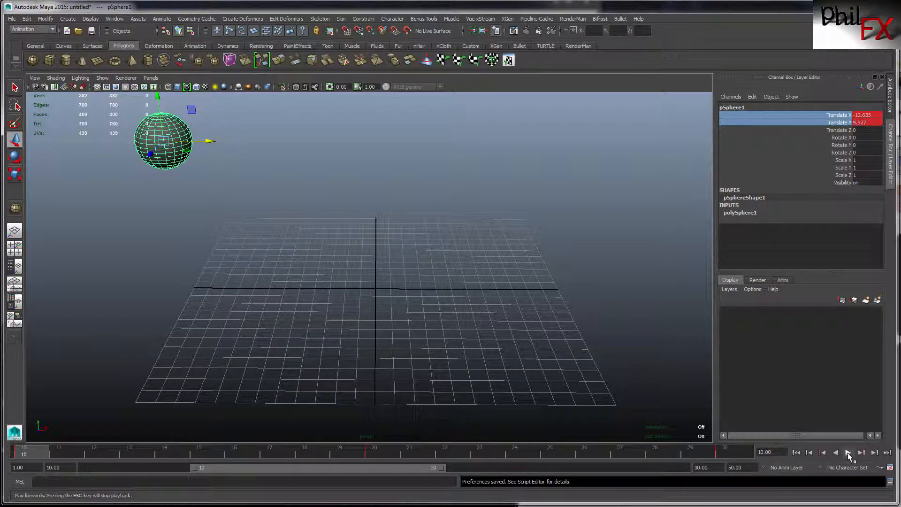
left_click(848, 453)
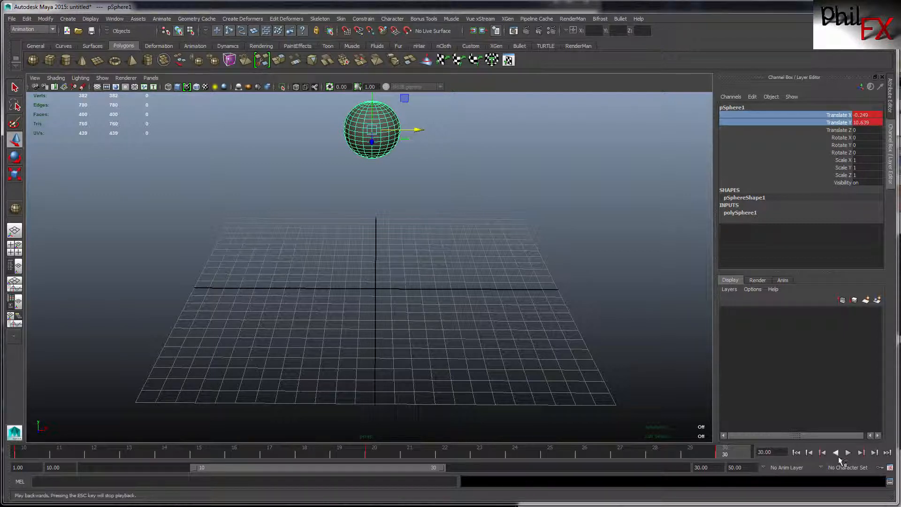
left_click(837, 453)
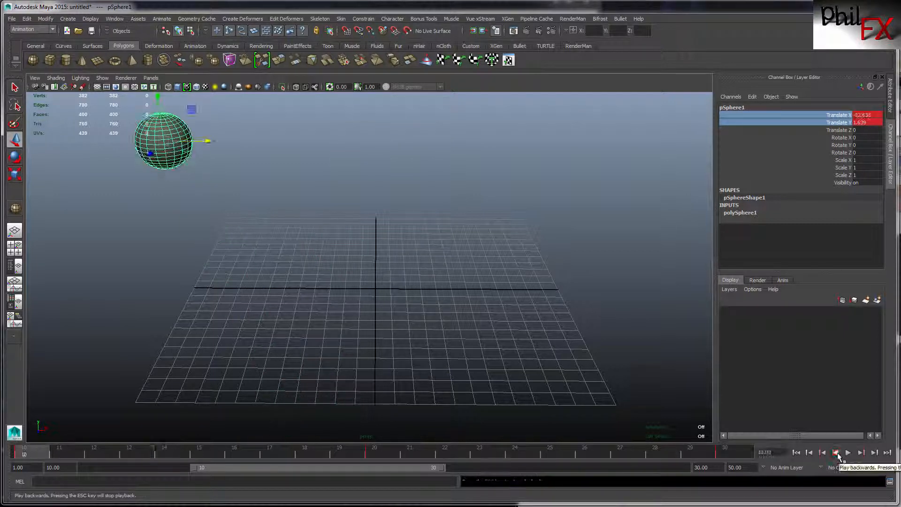
left_click(849, 453)
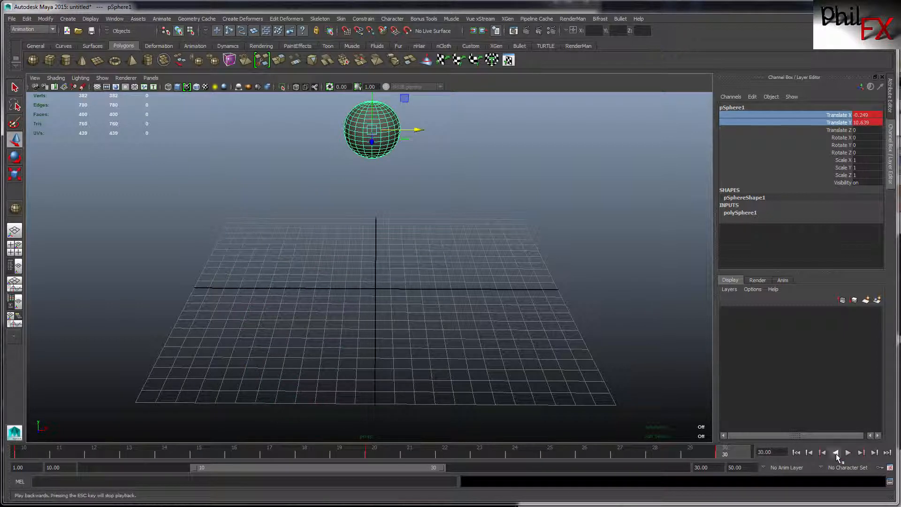
left_click(836, 453)
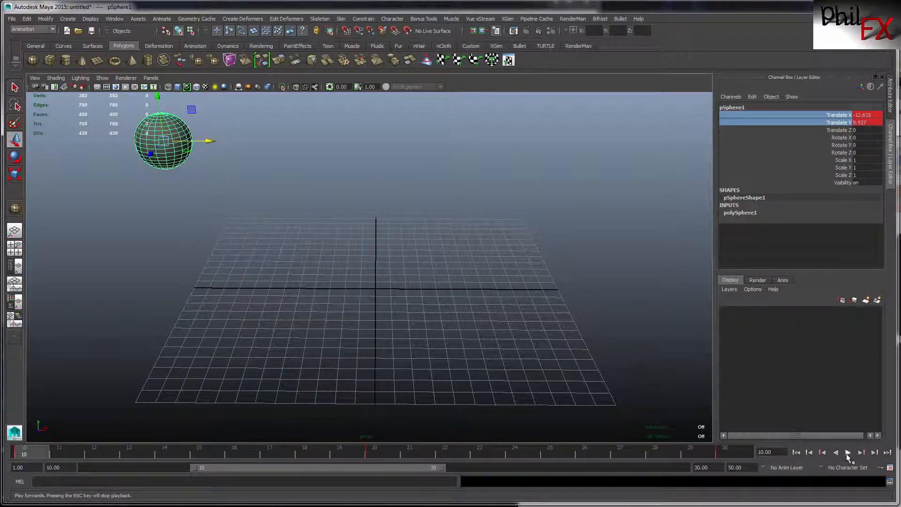
left_click(846, 453)
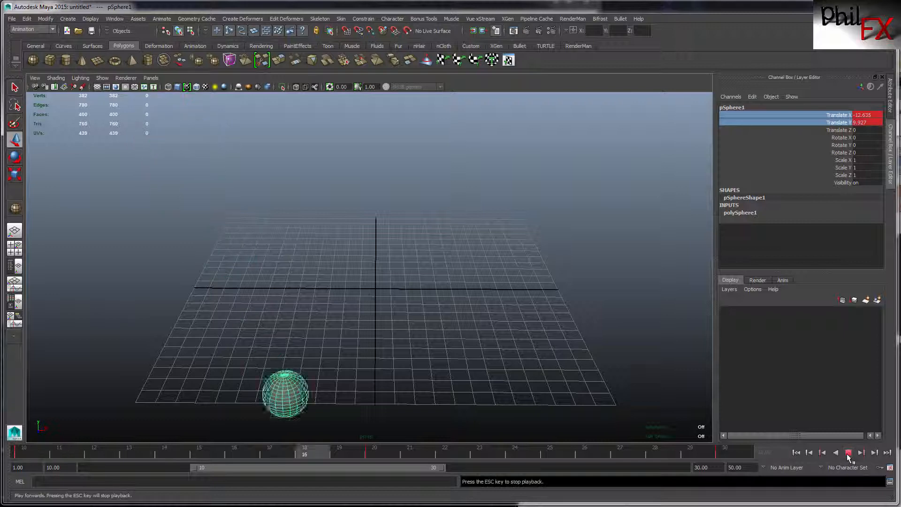
left_click(836, 454)
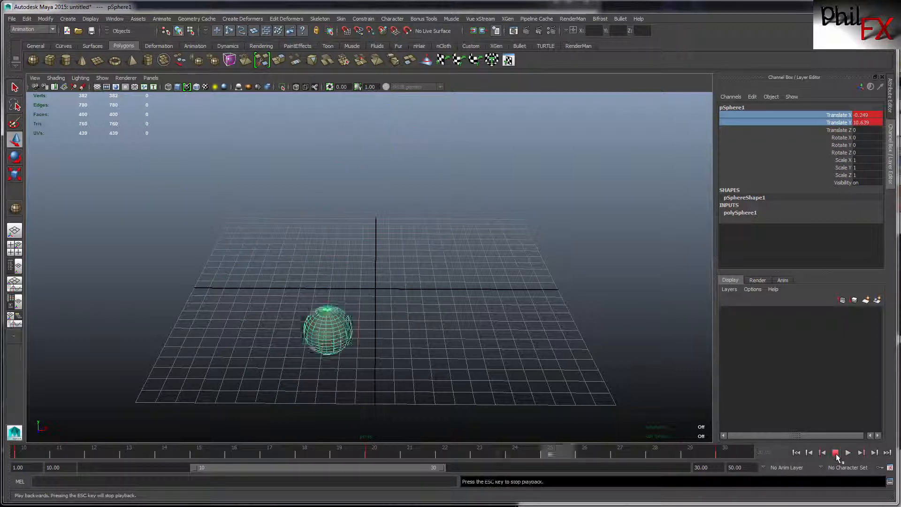
left_click(848, 454)
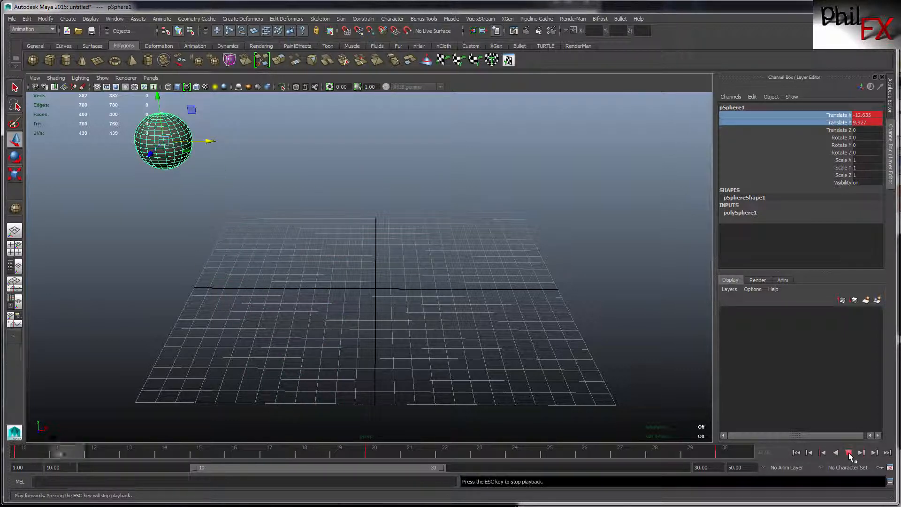
left_click(835, 454)
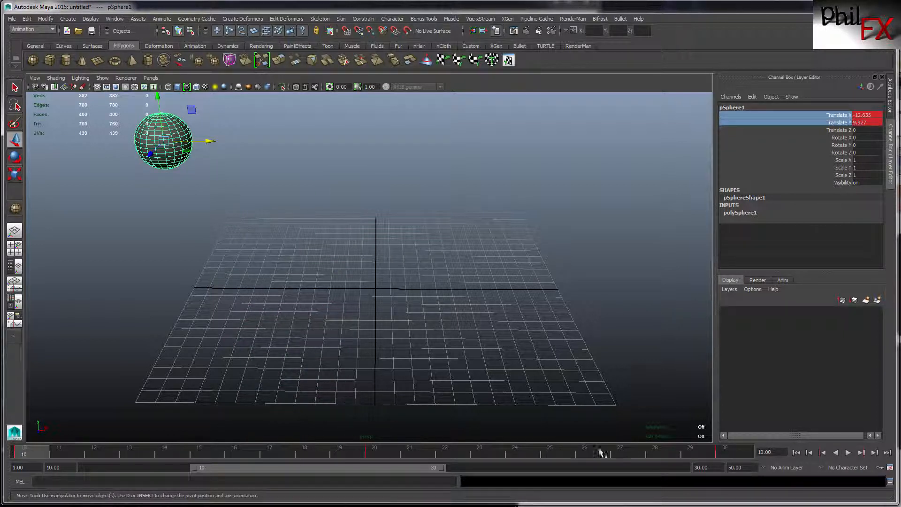
left_click(848, 454)
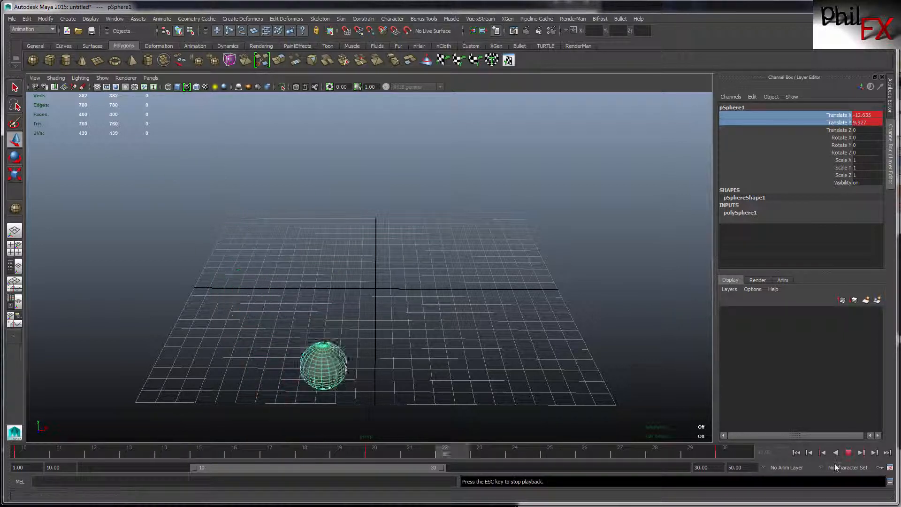
left_click(837, 453)
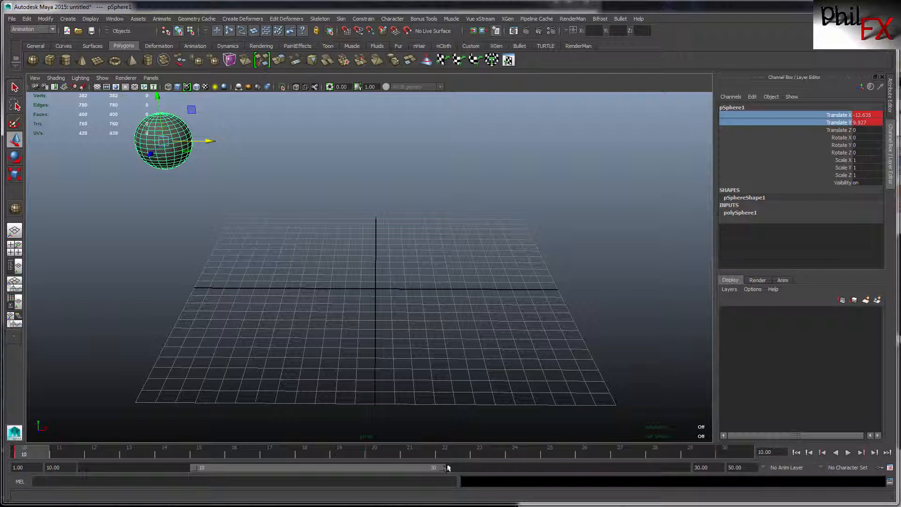
Step: Extend the playback range to frames 1 to 50 and play the full sphere animation
left_click_drag(441, 467, 688, 473)
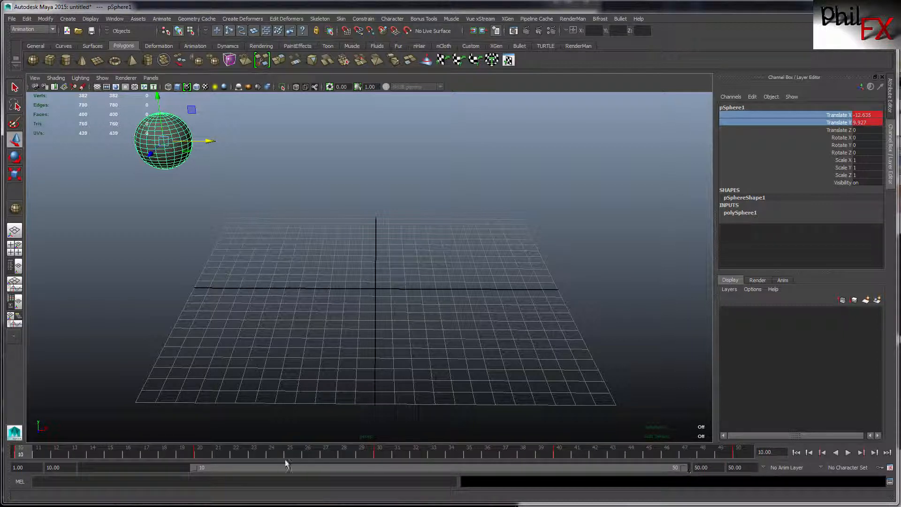
left_click_drag(192, 467, 87, 468)
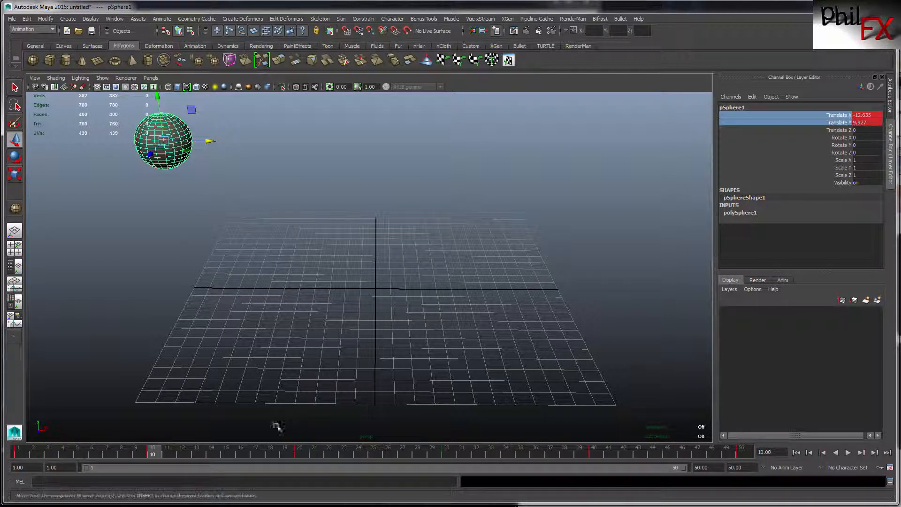
key("alt+v")
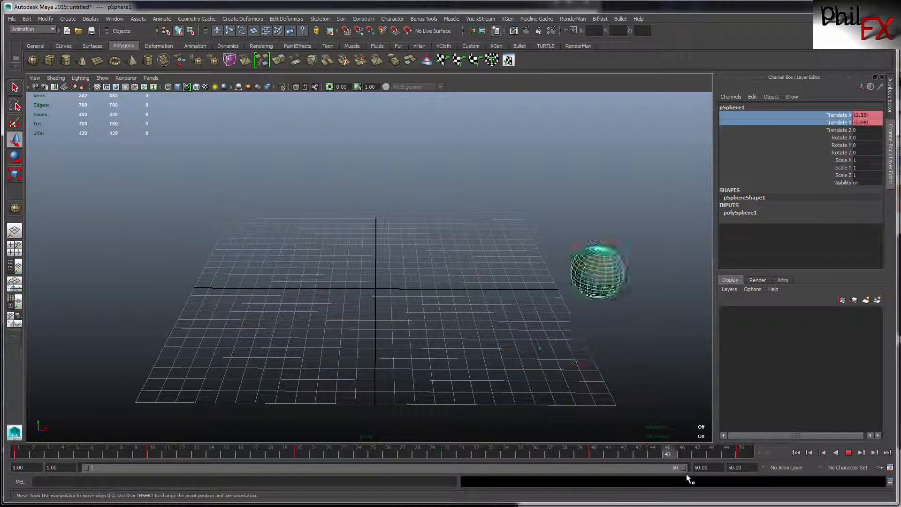
Step: At frame 25, assign a new Blinn material to the sphere and set its Color to red
left_click_drag(319, 439, 381, 438)
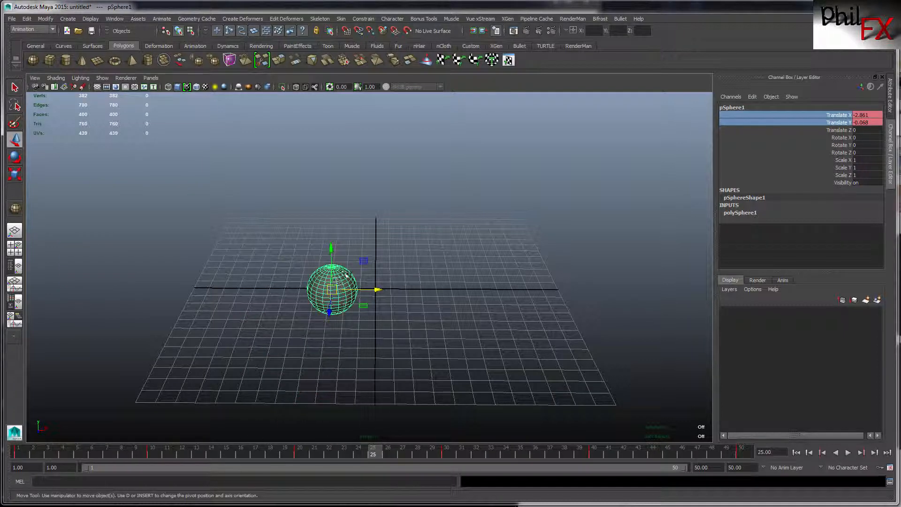
right_click_drag(343, 273, 399, 467)
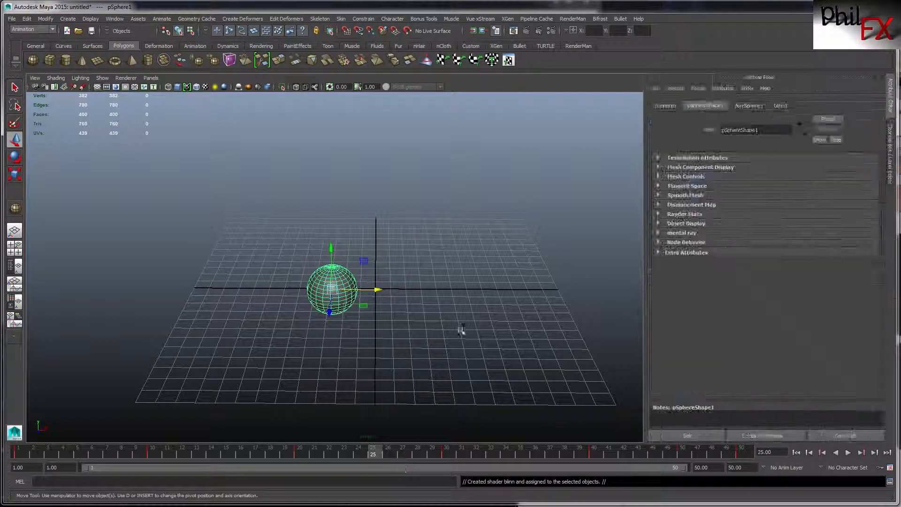
left_click(780, 105)
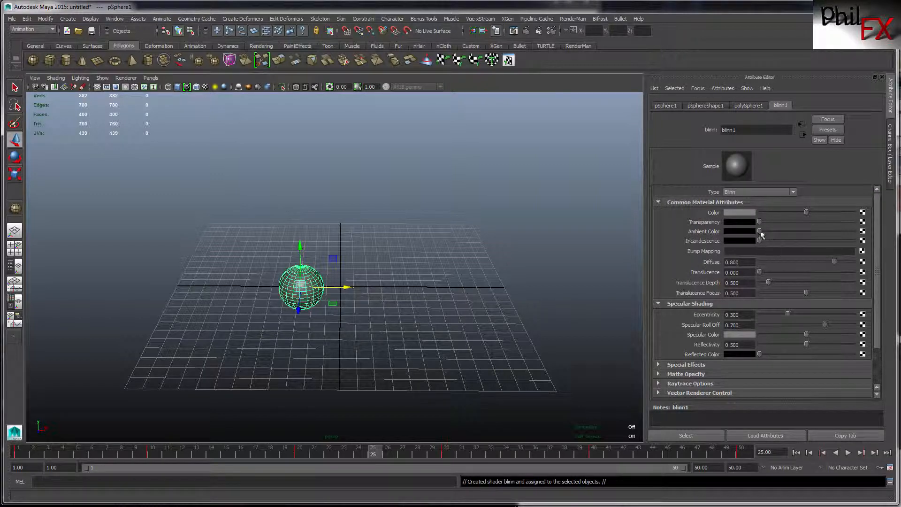
left_click(736, 213)
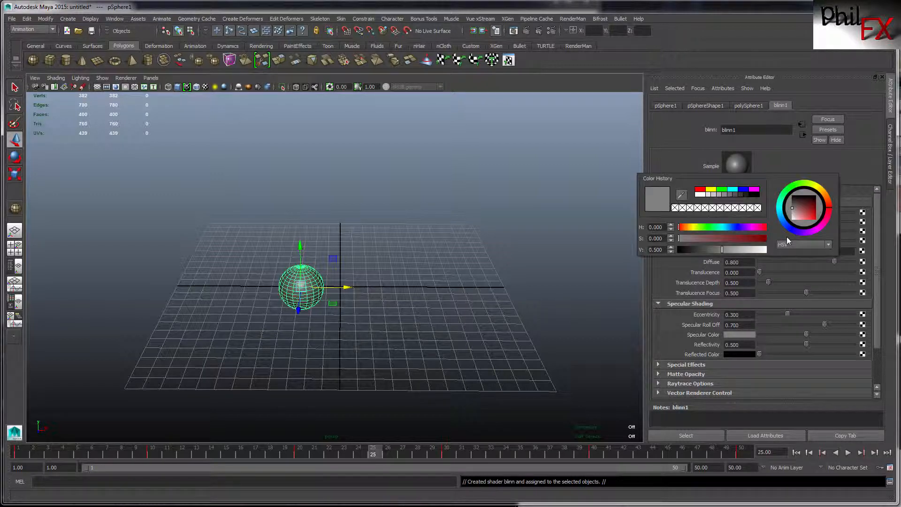
left_click(701, 190)
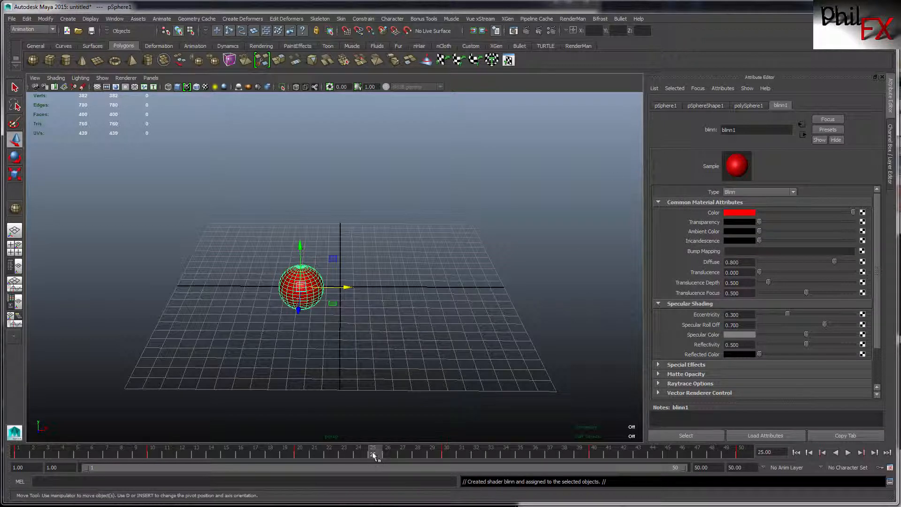
Step: At frame 1, examine the keying options for the Blinn material's Color, Translucence Depth and Glow Intensity without setting any key
left_click(796, 452)
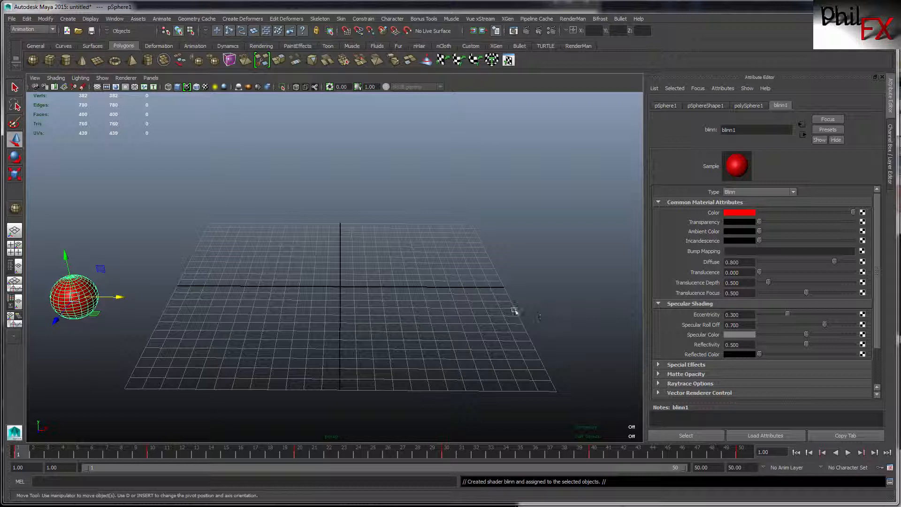
right_click(713, 215)
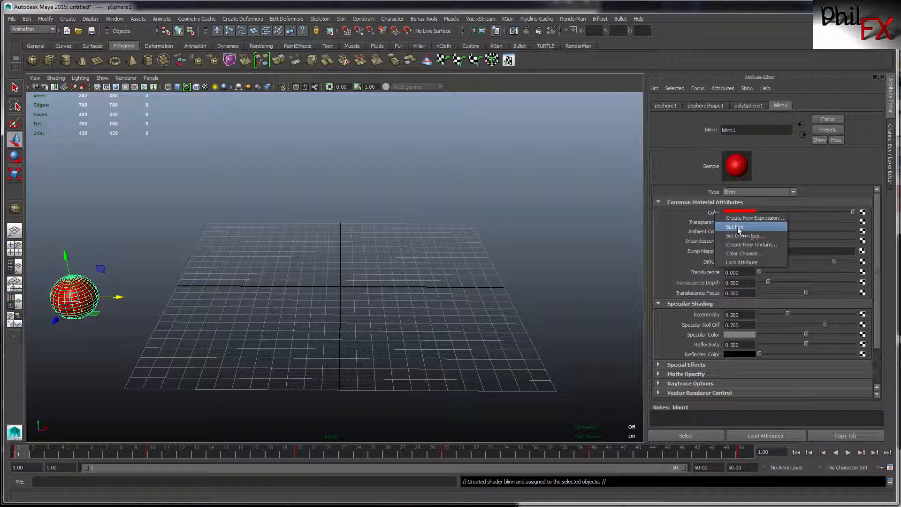
left_click(677, 210)
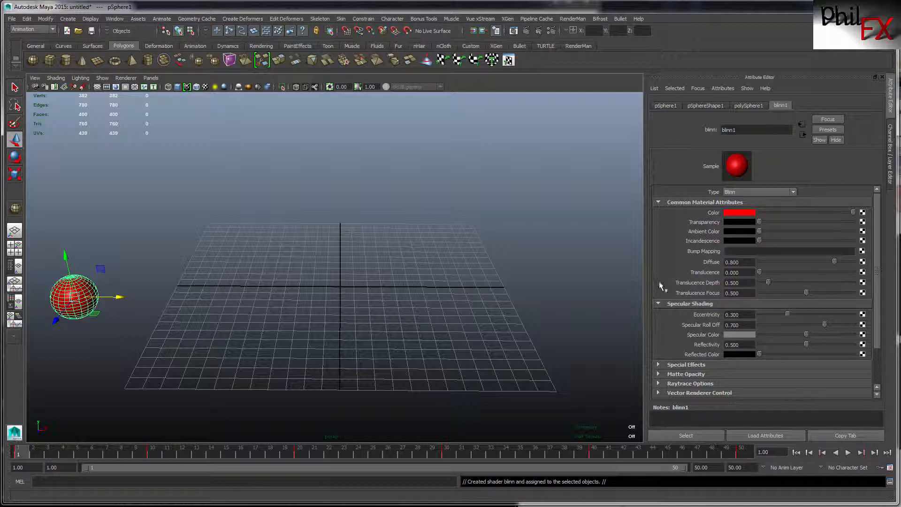
right_click(699, 281)
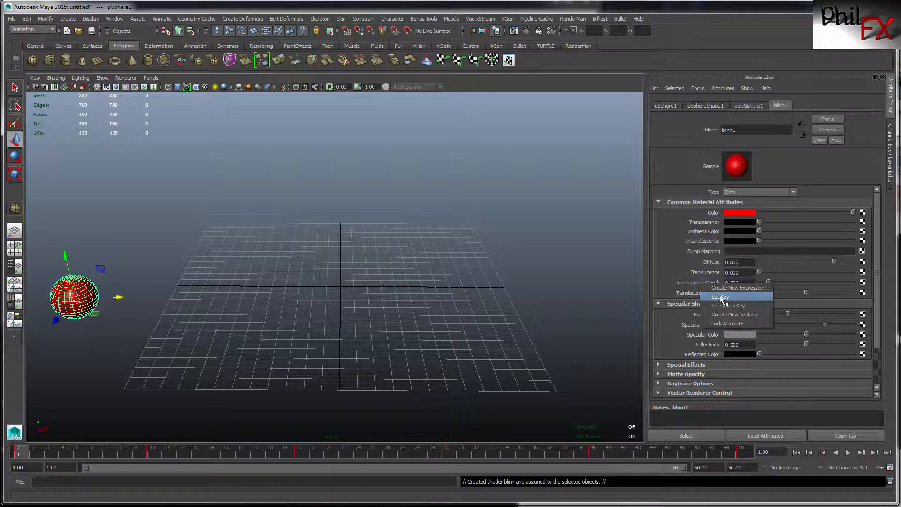
left_click(676, 244)
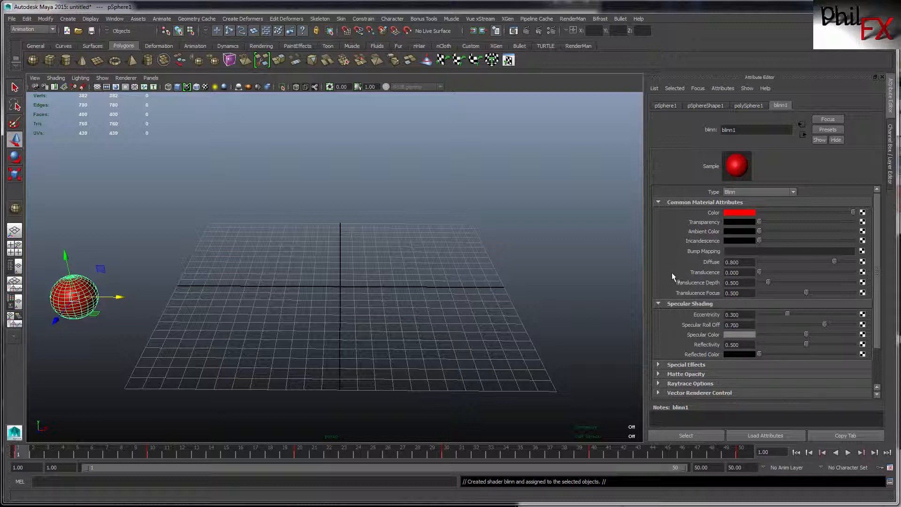
scroll(873, 259, "down", 3)
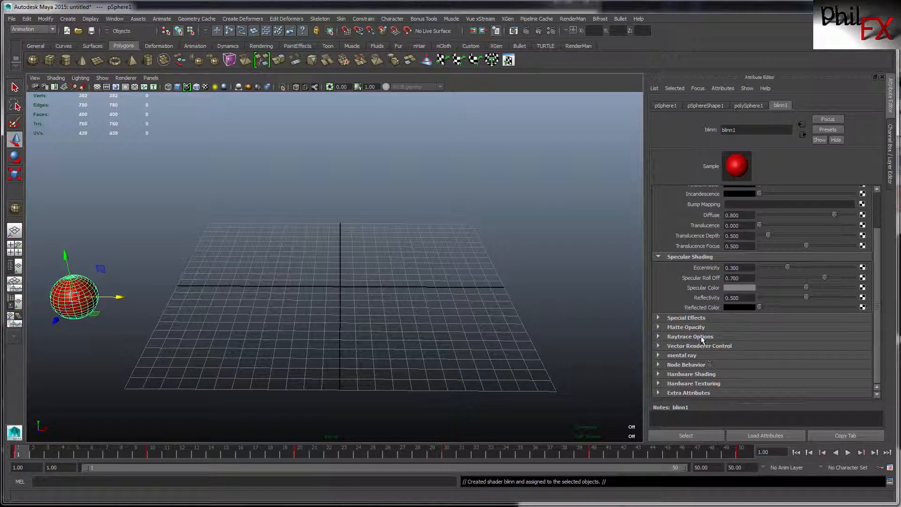
left_click(657, 317)
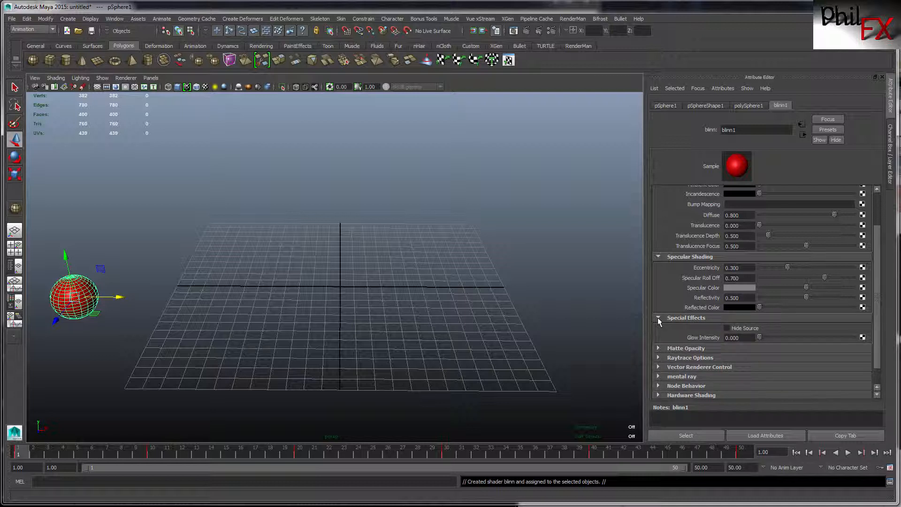
right_click(701, 335)
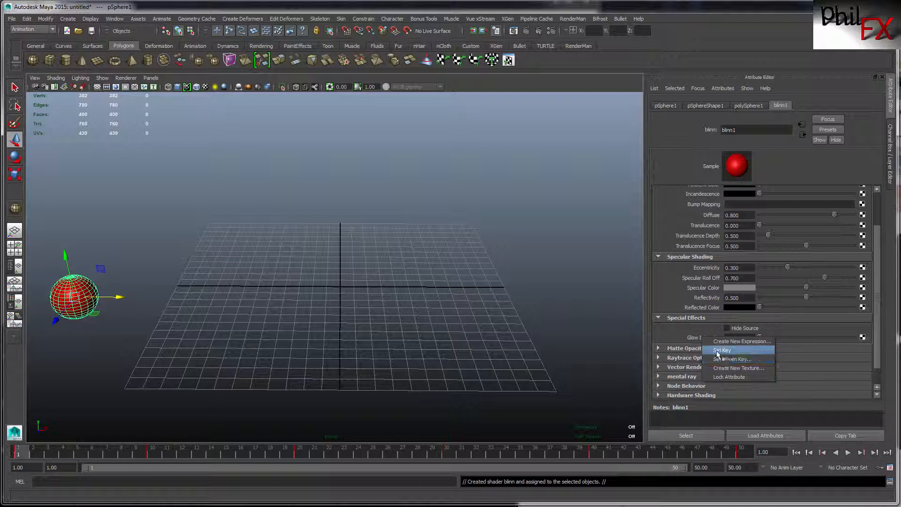
left_click(677, 193)
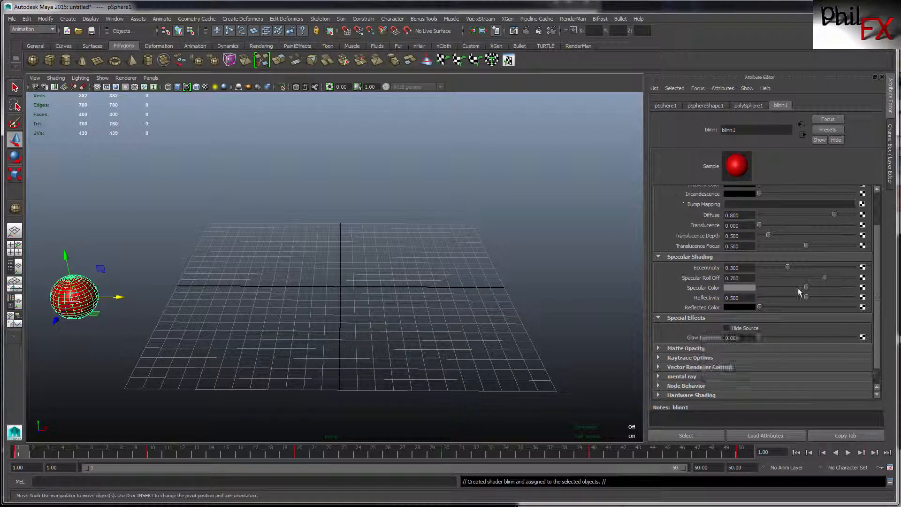
left_click_drag(879, 261, 878, 199)
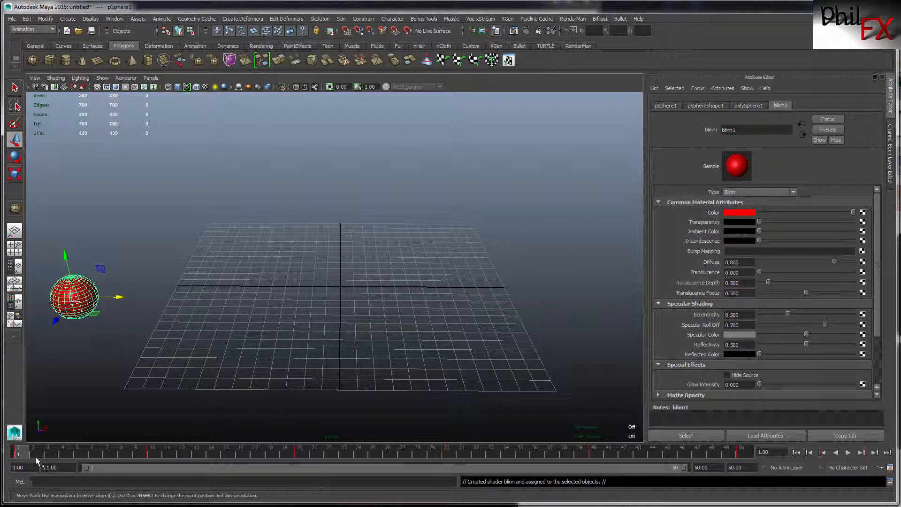
Step: Key the Blinn material's Color as red at frame 1 and as blue at frame 25
right_click(711, 213)
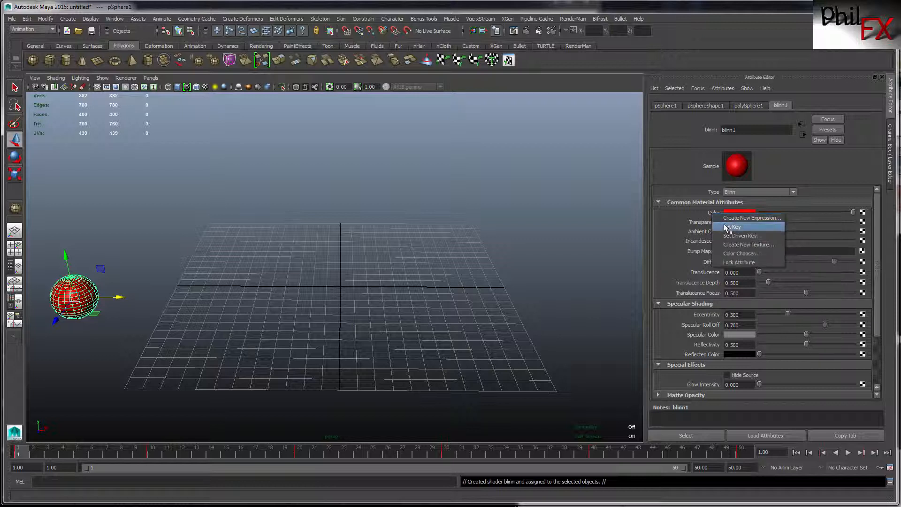
left_click(723, 229)
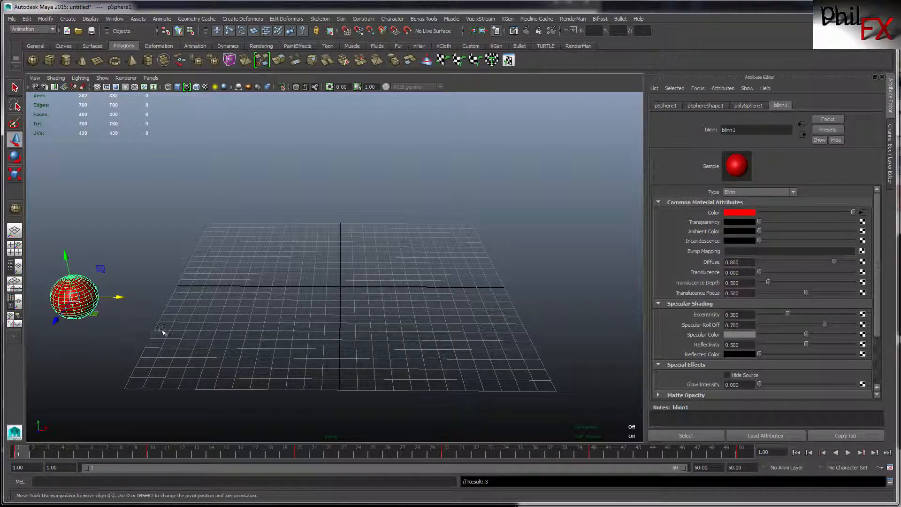
key("alt+v")
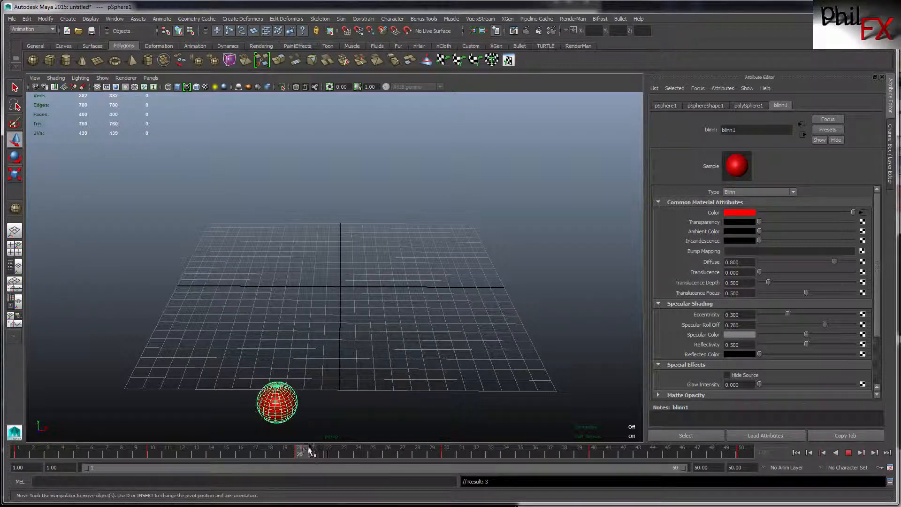
mouse_move(315, 452)
left_mouse_down()
mouse_move(298, 452)
mouse_move(372, 454)
left_mouse_up()
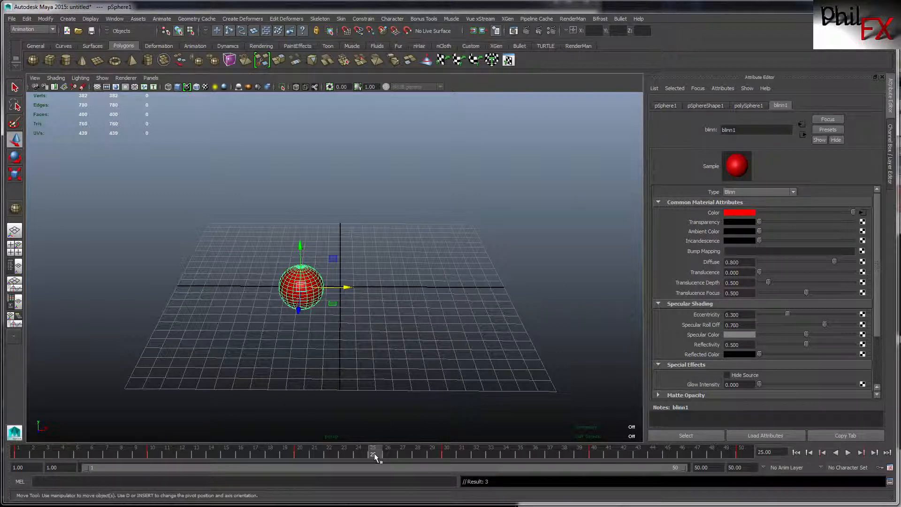
left_click(736, 211)
left_click(746, 188)
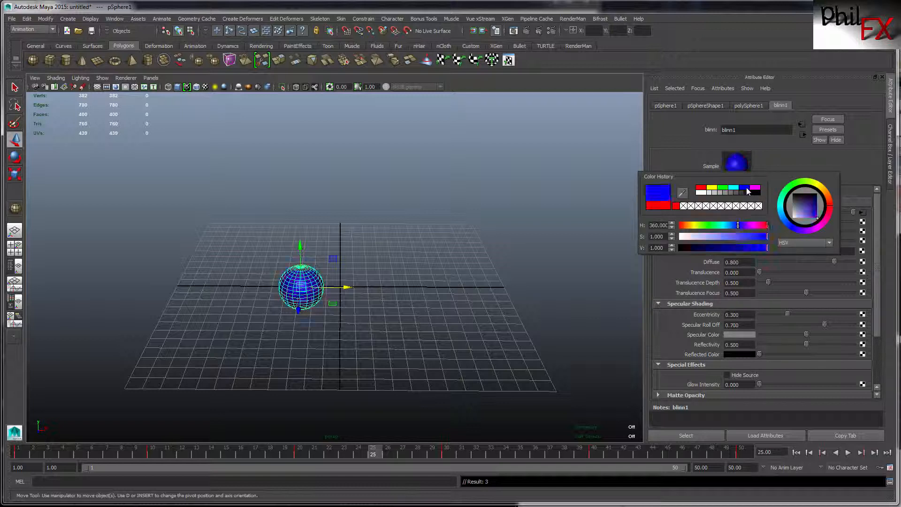
right_click(710, 213)
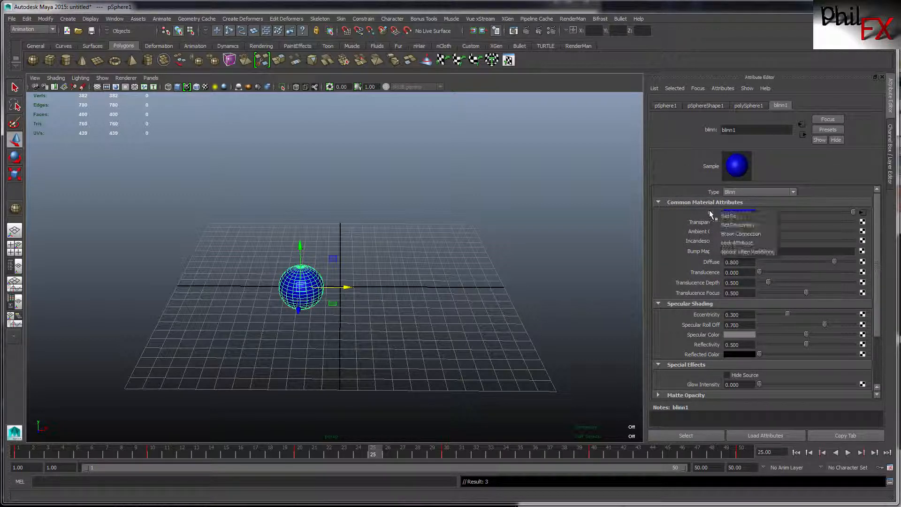
left_click(724, 217)
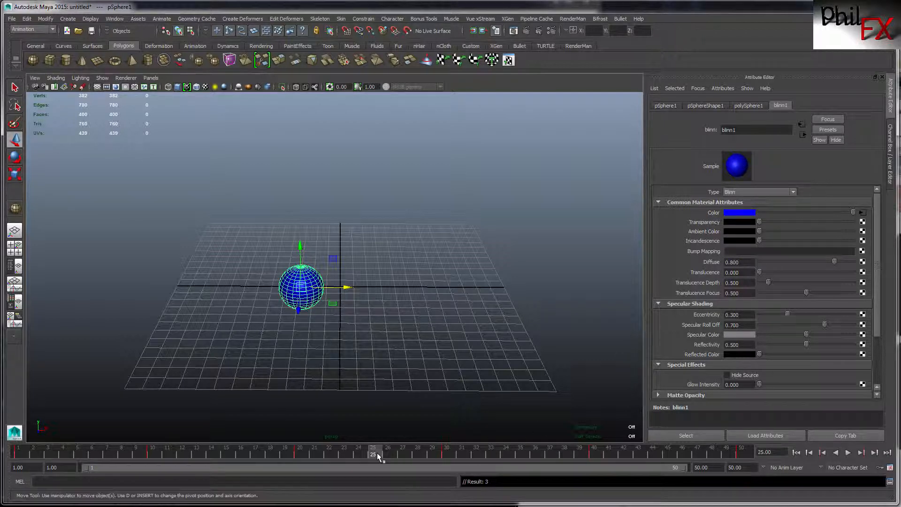
Step: At frame 50, set the Blinn material's Color back to red and key it
left_click_drag(376, 451, 746, 465)
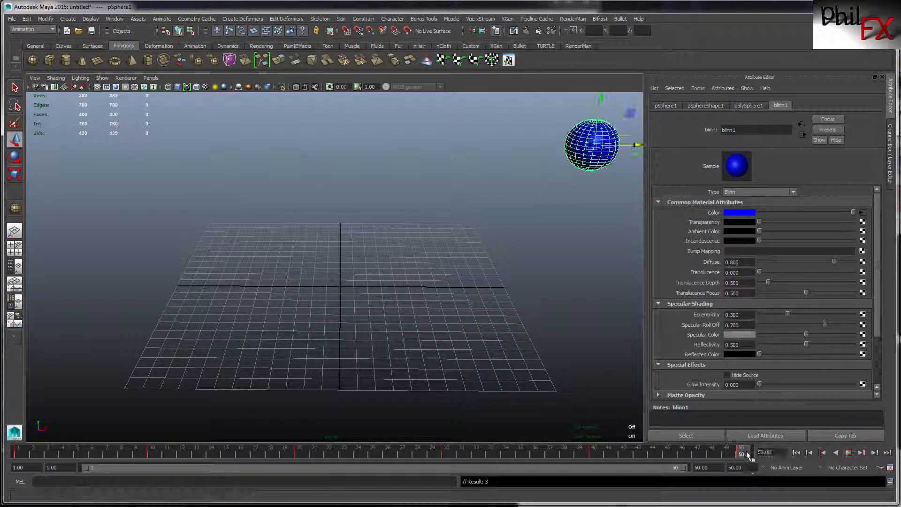
left_click(742, 217)
left_click(691, 214)
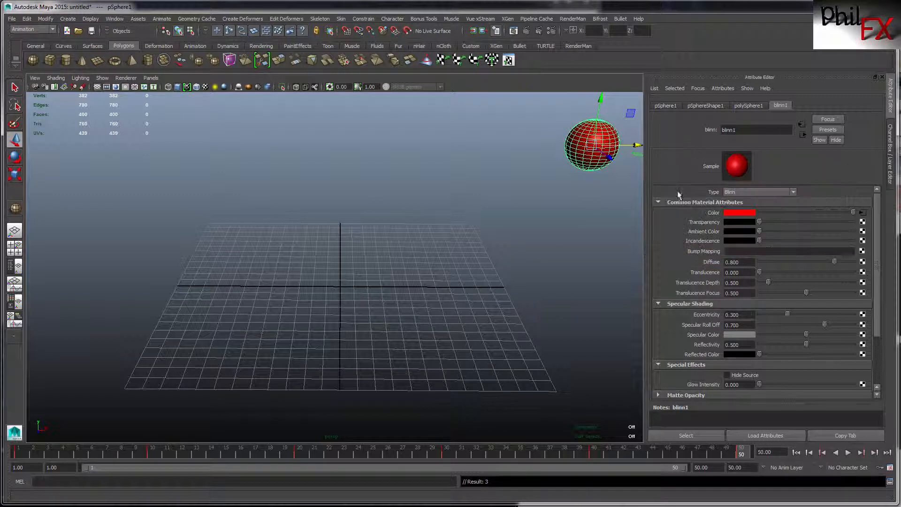
right_click(717, 213)
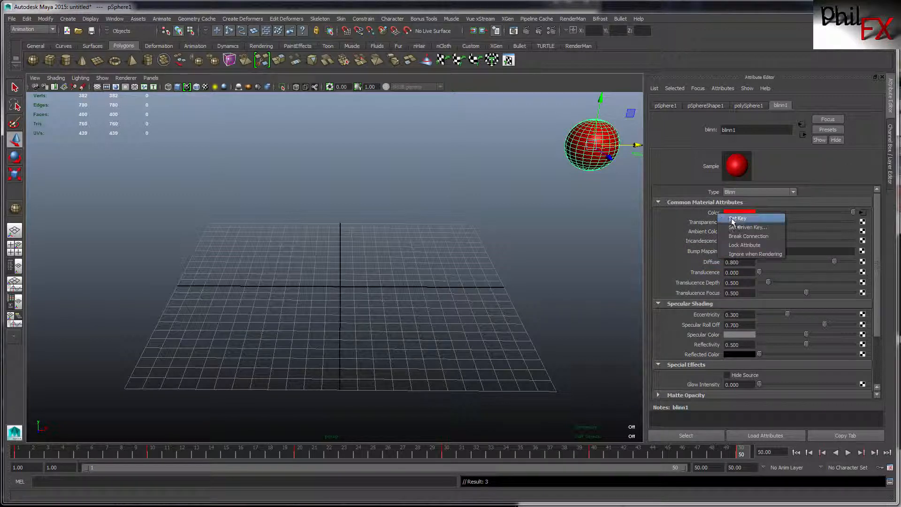
left_click(734, 219)
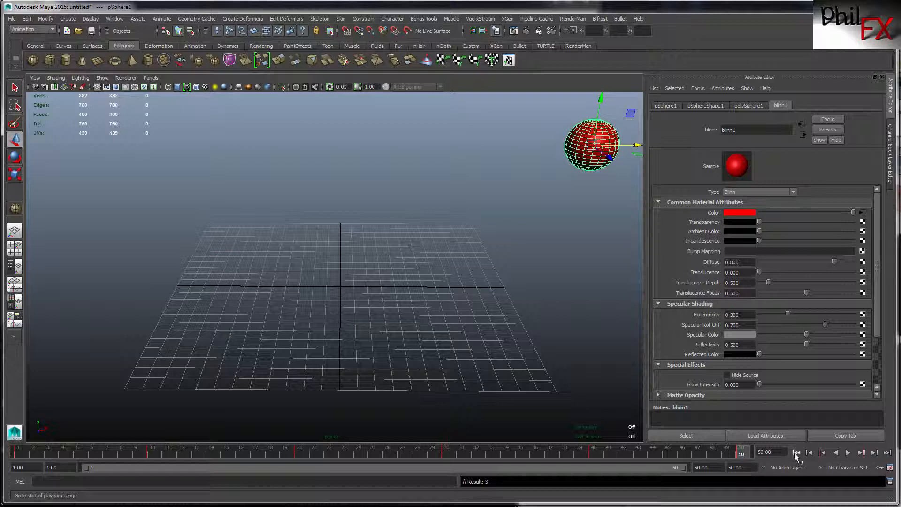
Step: Play the animation from frame 1 and scrub through frames 1 to 50 to check the color changes
left_click(796, 453)
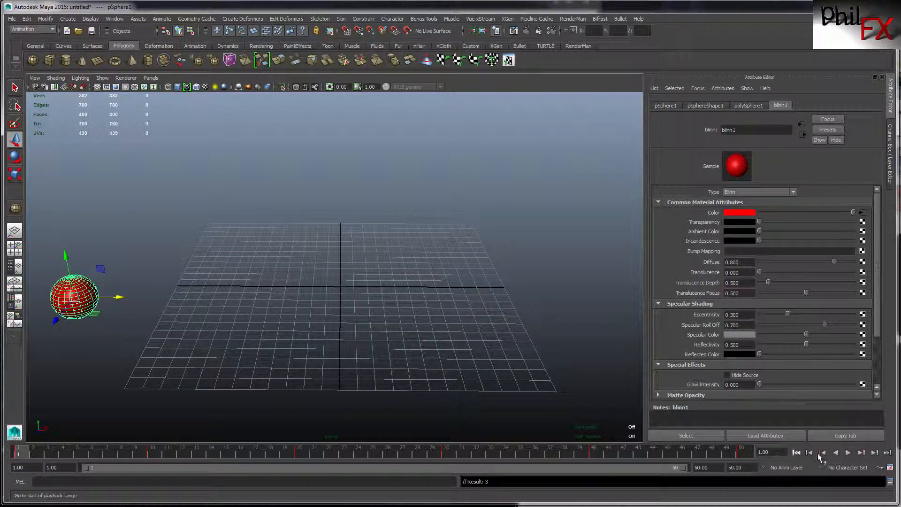
left_click(848, 453)
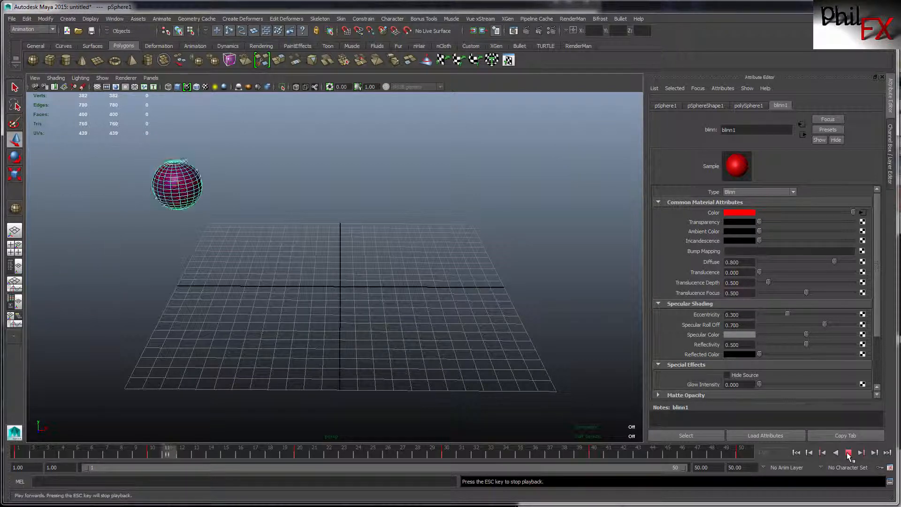
left_click(797, 453)
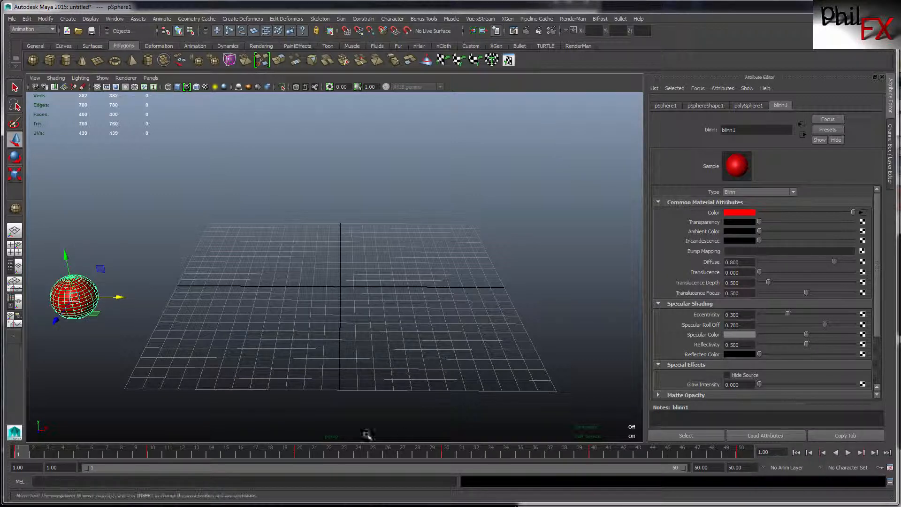
left_click_drag(24, 448, 309, 457)
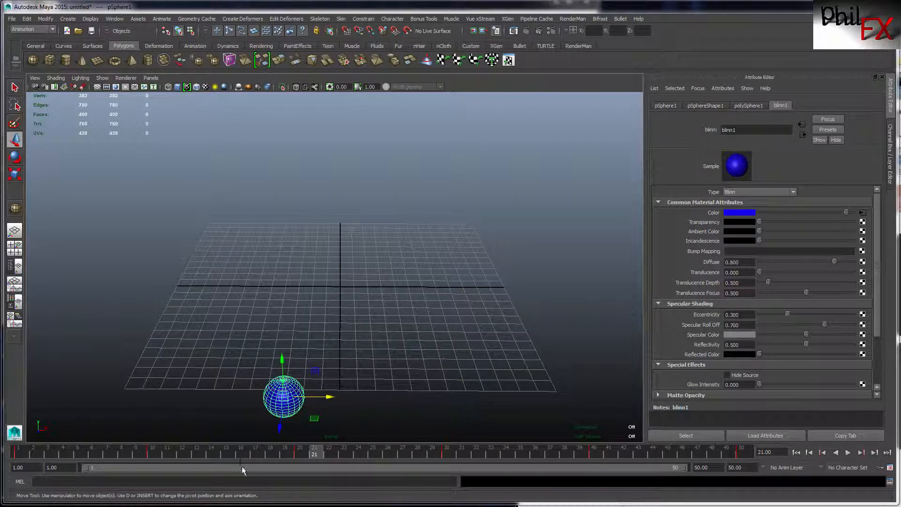
left_click_drag(313, 453, 376, 453)
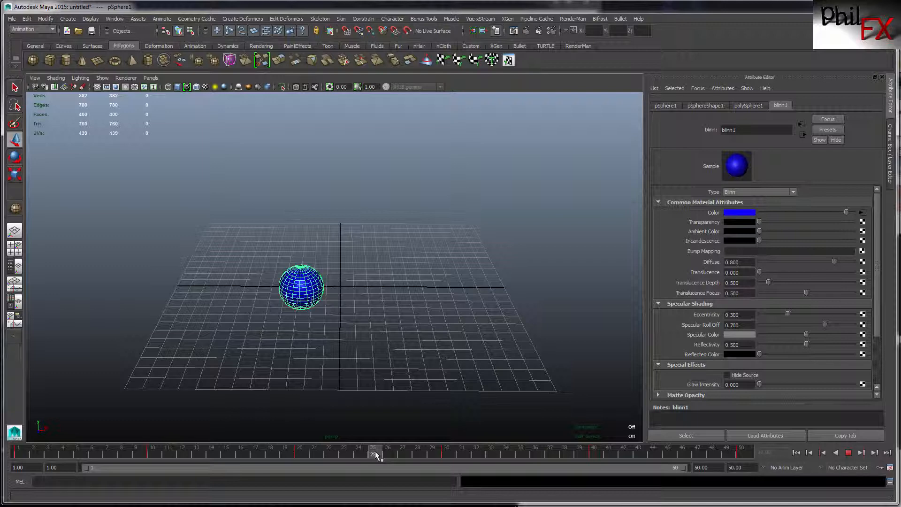
mouse_move(375, 454)
left_mouse_down()
mouse_move(96, 455)
mouse_move(681, 454)
mouse_move(751, 466)
left_mouse_up()
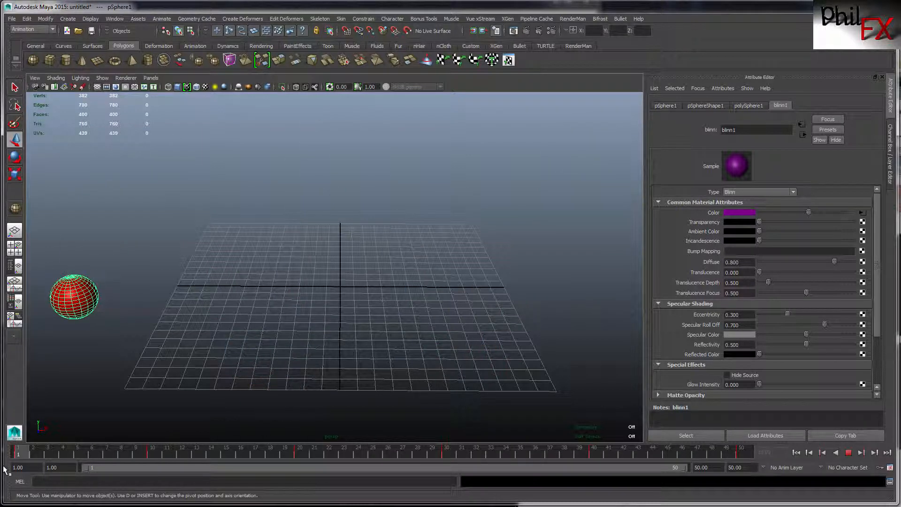
key("Escape")
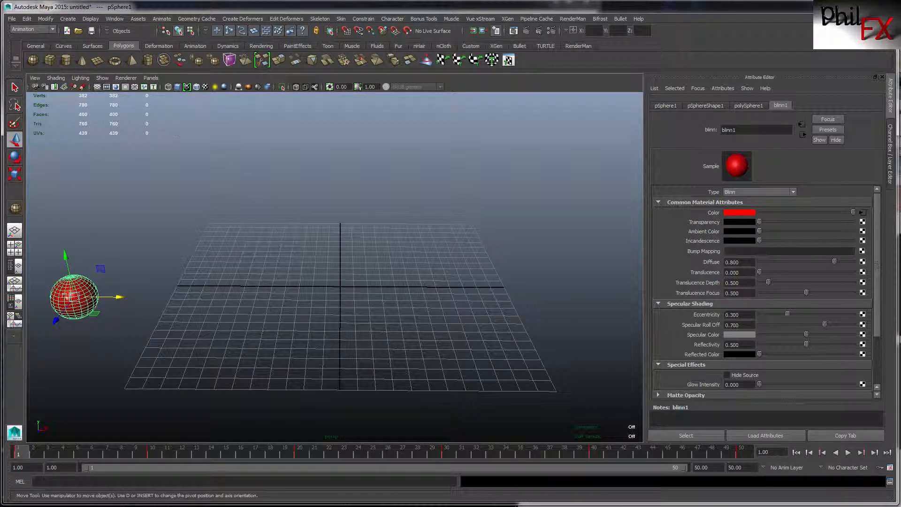
Step: Open and enlarge the Graph Editor to view the sphere's animation curves, and close it again
left_click(114, 18)
mouse_move(149, 50)
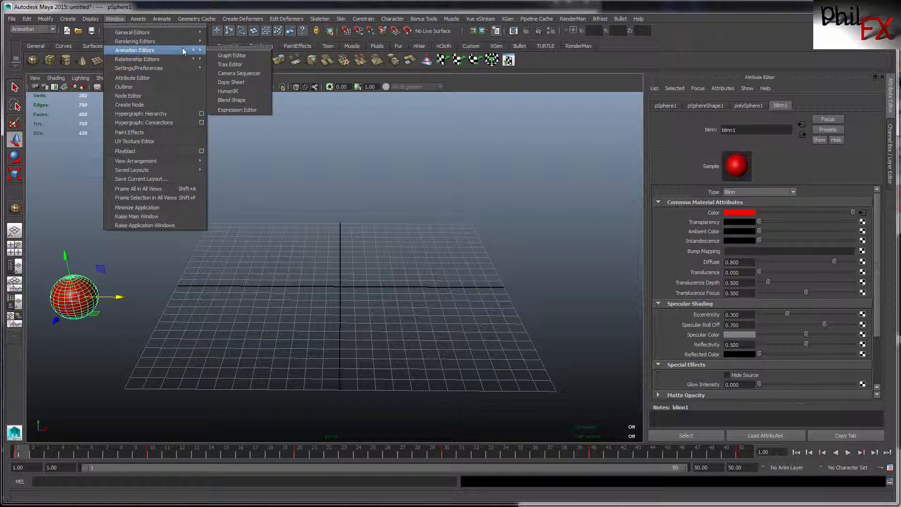
left_click(226, 56)
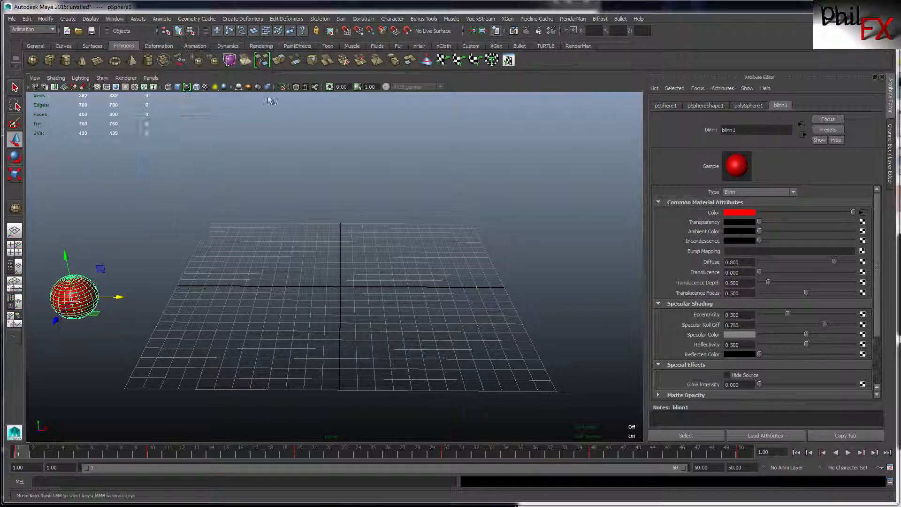
left_click_drag(301, 115, 331, 77)
left_click_drag(460, 267, 687, 350)
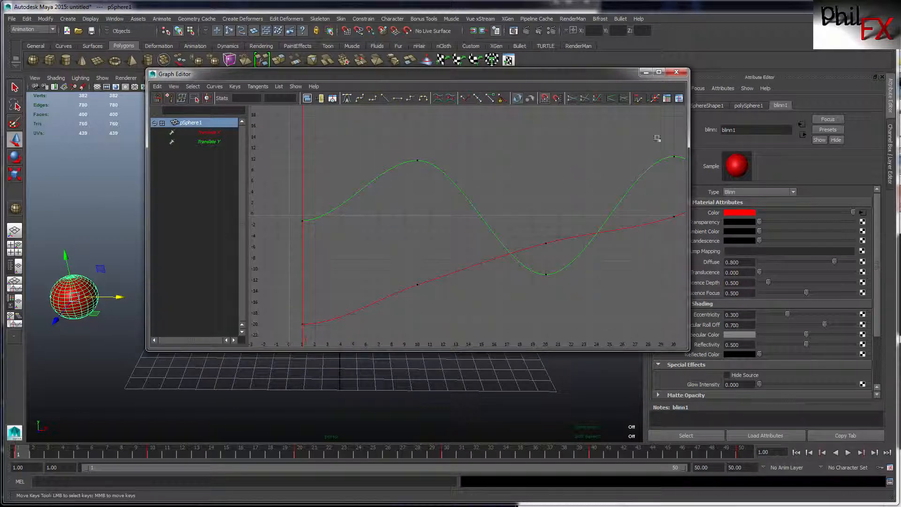
left_click(676, 72)
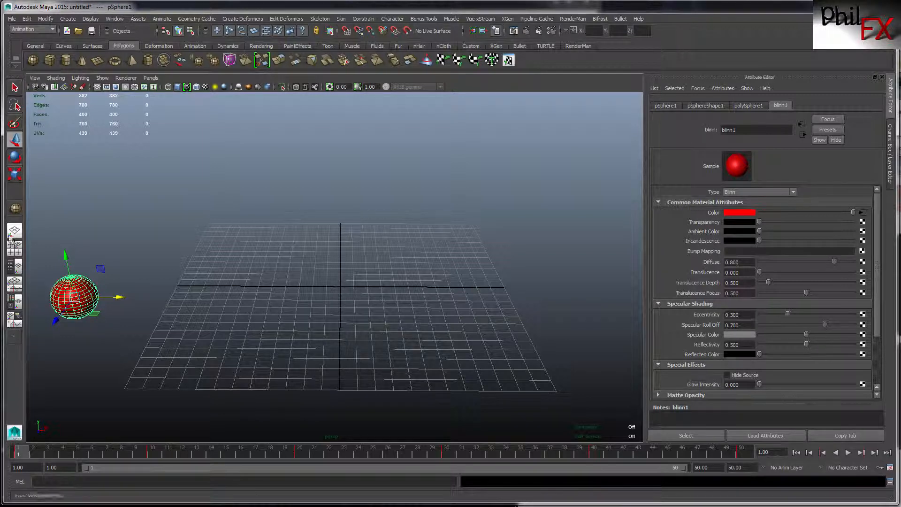
Step: View the Persp/Hypergraph/Graph layout with a shorter curve pane, and return to the single perspective view
left_click(17, 325)
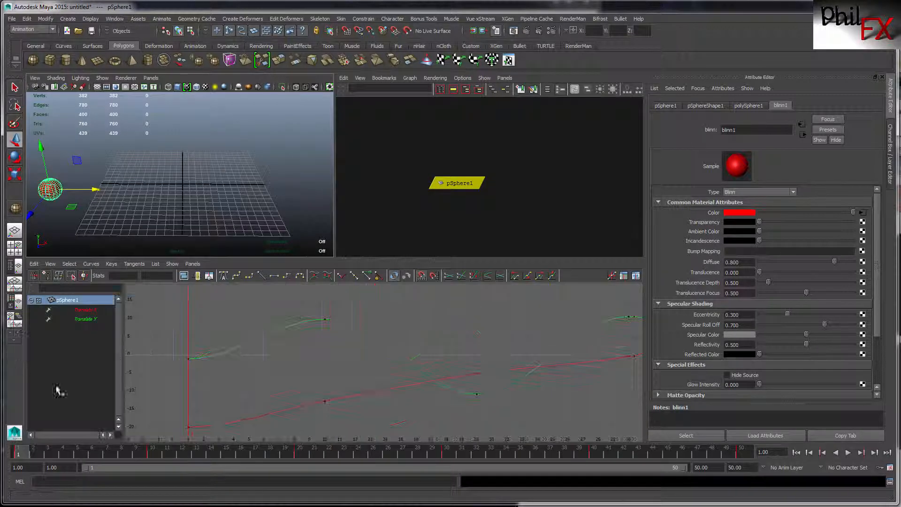
left_click_drag(335, 260, 331, 279)
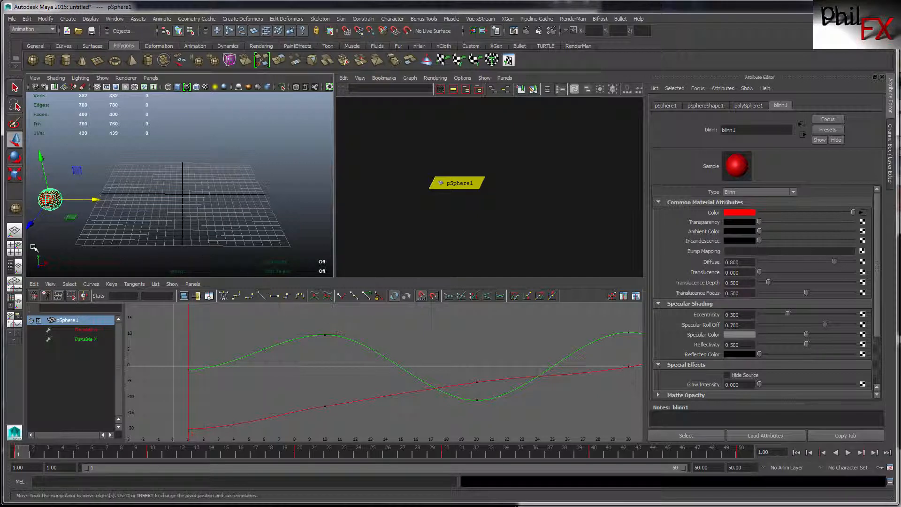
left_click(15, 230)
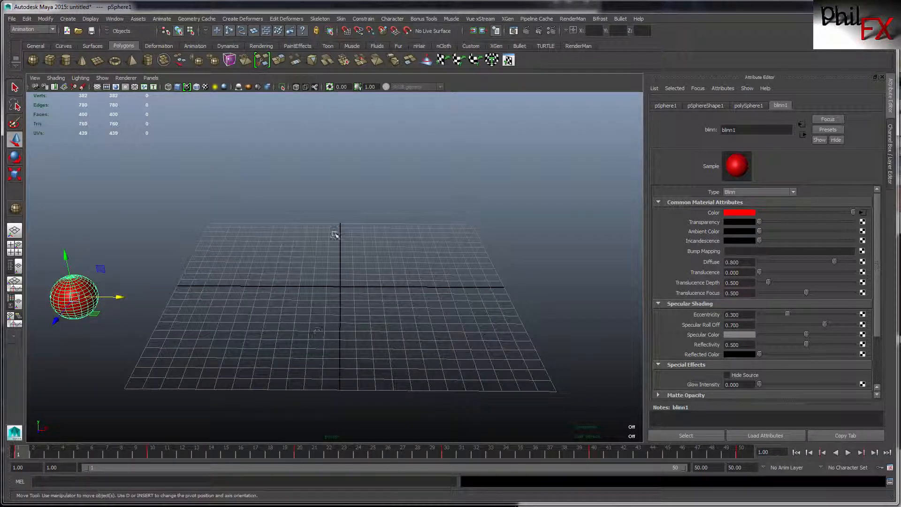
Step: Reopen the Graph Editor in its own window, enlarge it slightly and place it over the viewport
left_click(115, 19)
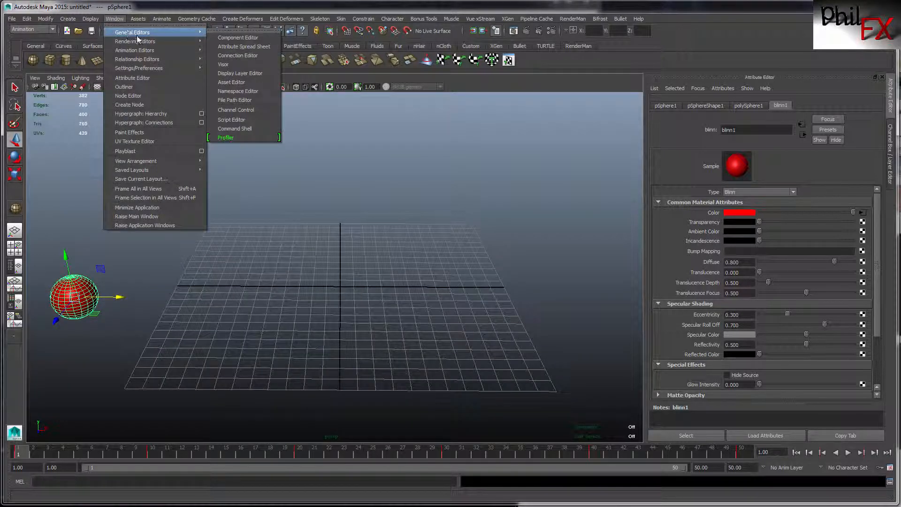
left_click(227, 56)
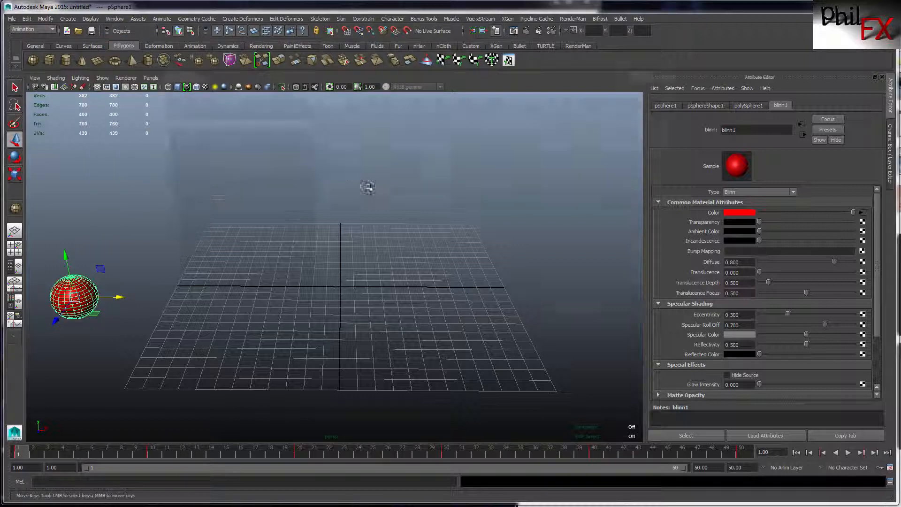
left_click_drag(415, 74, 413, 125)
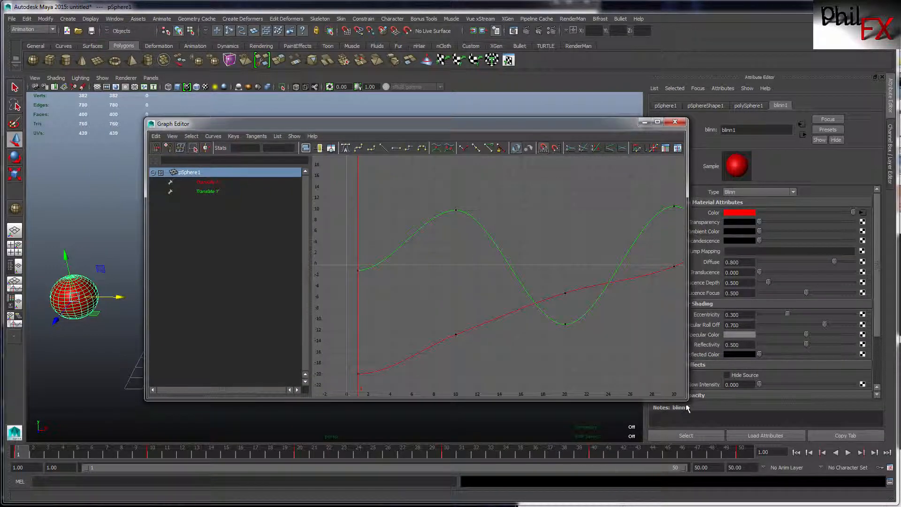
left_click_drag(684, 398, 714, 409)
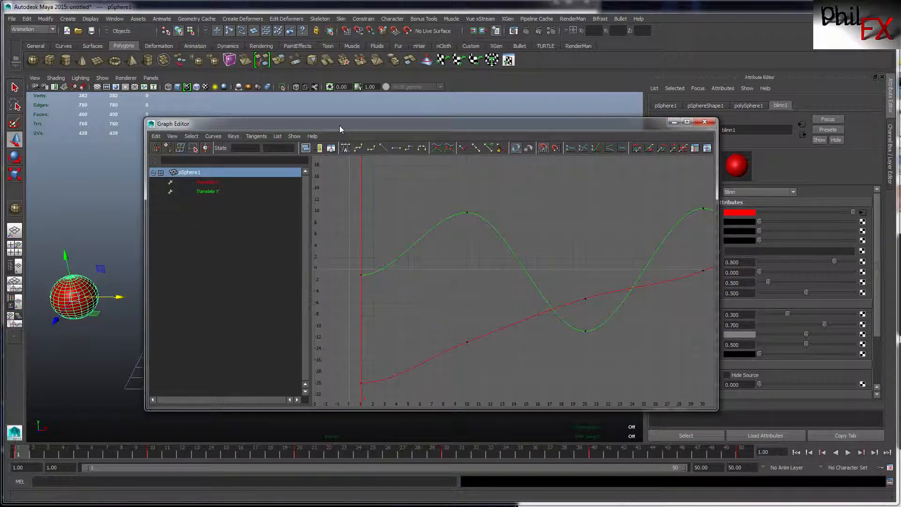
left_click_drag(339, 126, 335, 117)
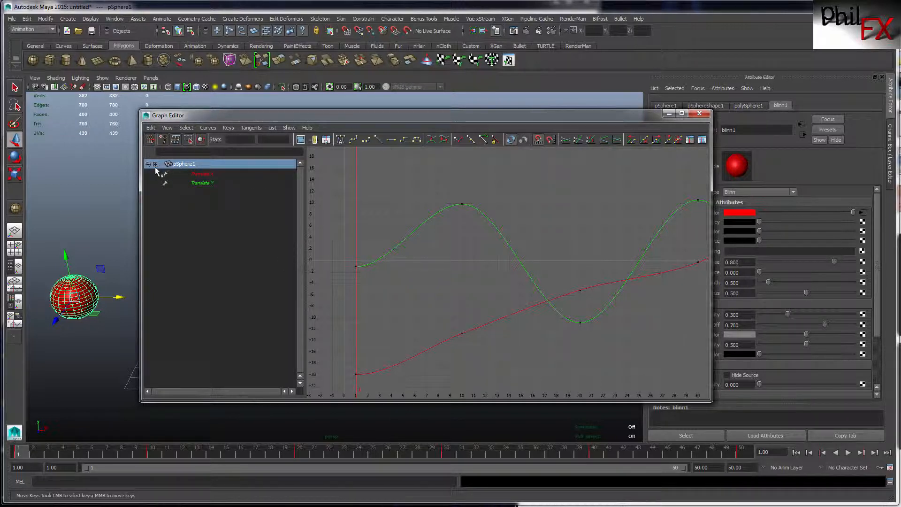
Step: Examine pSphere1's Translate X and Translate Y curves separately, check its child nodes, and display both curves together
left_click(201, 174)
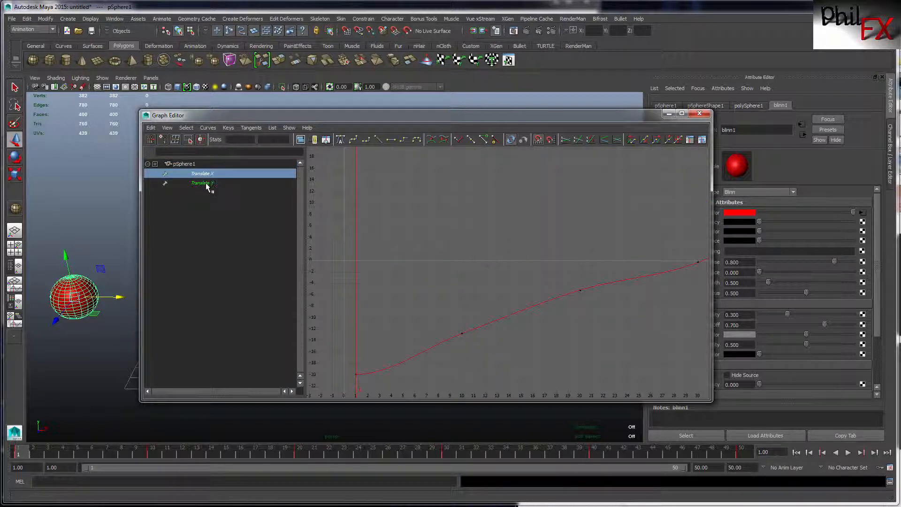
left_click(207, 183)
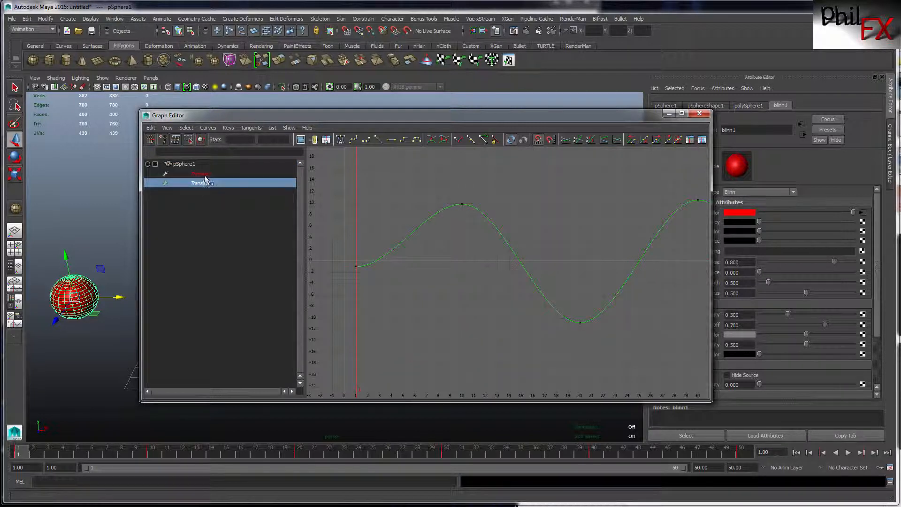
left_click(205, 174)
left_click(202, 184)
left_click(201, 174)
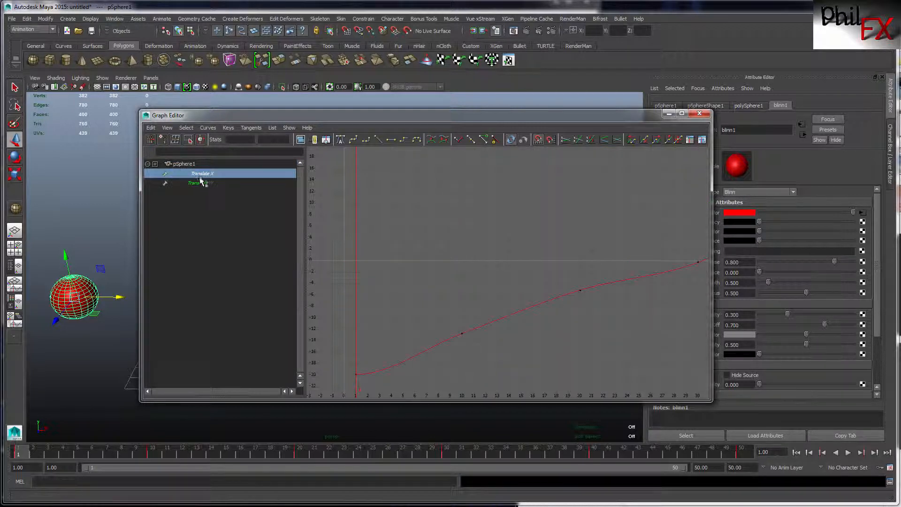
left_click(156, 164)
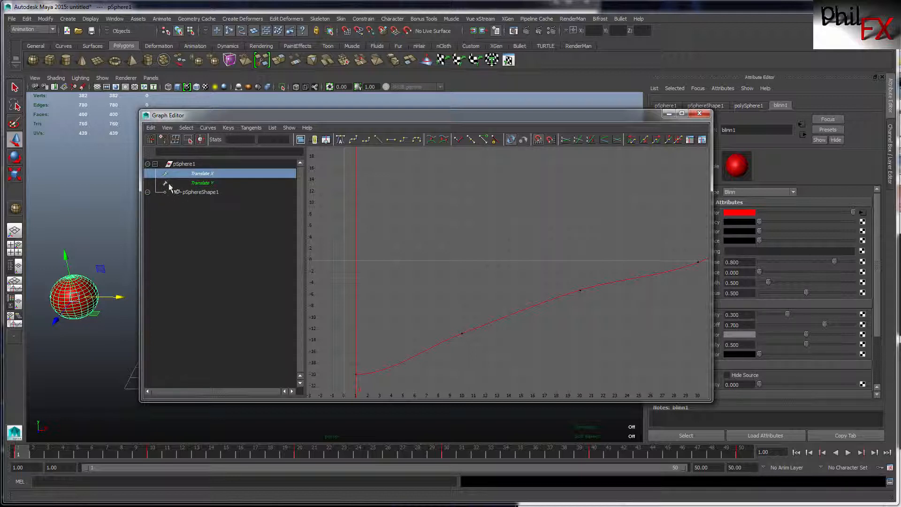
left_click(155, 163)
left_click(194, 165)
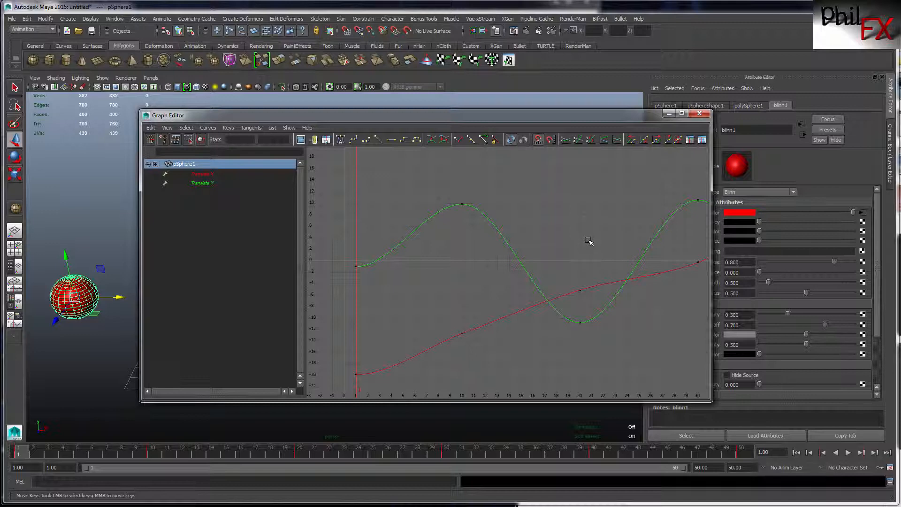
Step: Enlarge the Graph Editor window in width and height and fit both translate curves in it
mouse_move(589, 241)
right_mouse_down("alt")
mouse_move(551, 242)
mouse_move(601, 230)
mouse_move(568, 235)
mouse_move(591, 235)
mouse_move(571, 237)
mouse_move(583, 236)
right_mouse_up("alt")
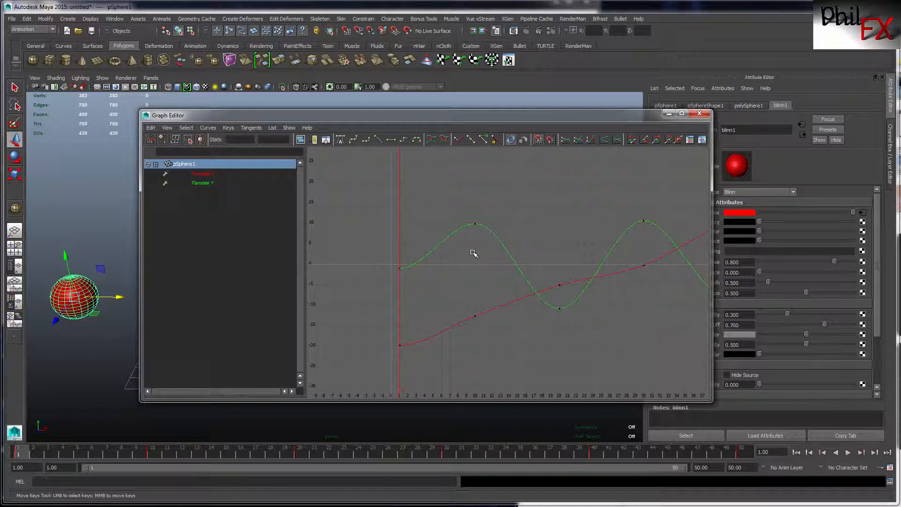
mouse_move(473, 254)
right_mouse_down("alt+shift")
mouse_move(517, 249)
mouse_move(481, 255)
right_mouse_up("alt+shift")
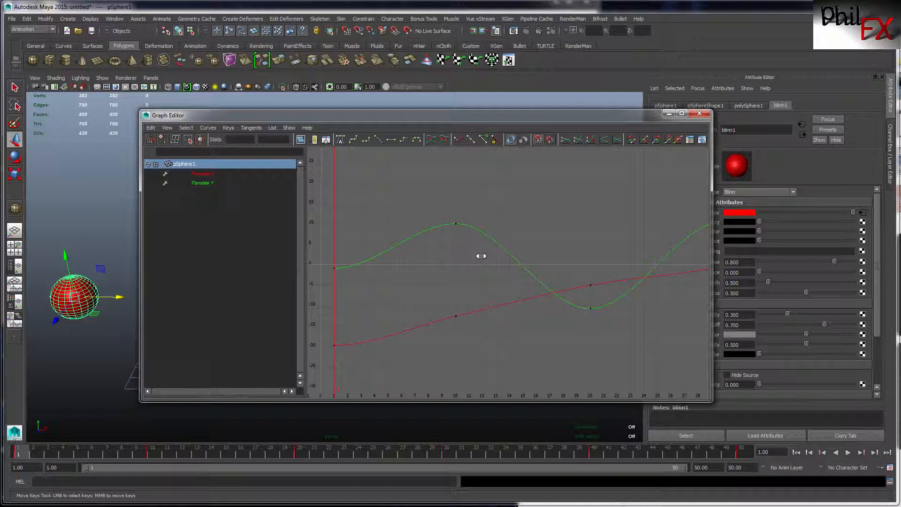
mouse_move(481, 268)
right_mouse_down("alt+shift")
mouse_move(477, 216)
mouse_move(476, 258)
right_mouse_up("alt+shift")
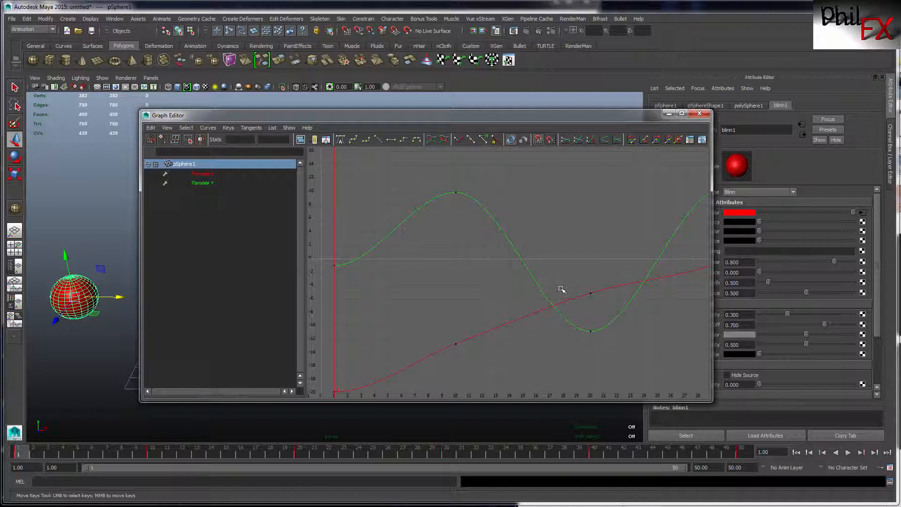
left_click_drag(712, 274, 824, 262)
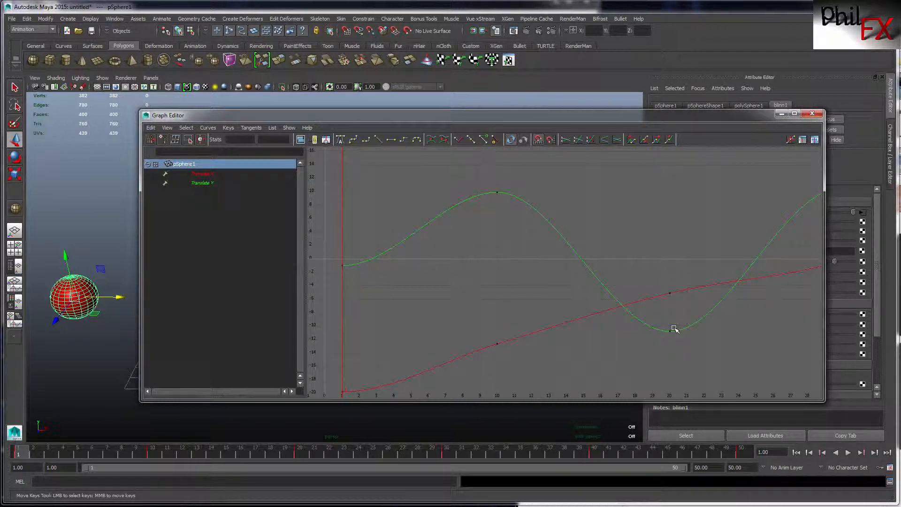
right_click_drag(668, 328, 647, 325, "alt+shift")
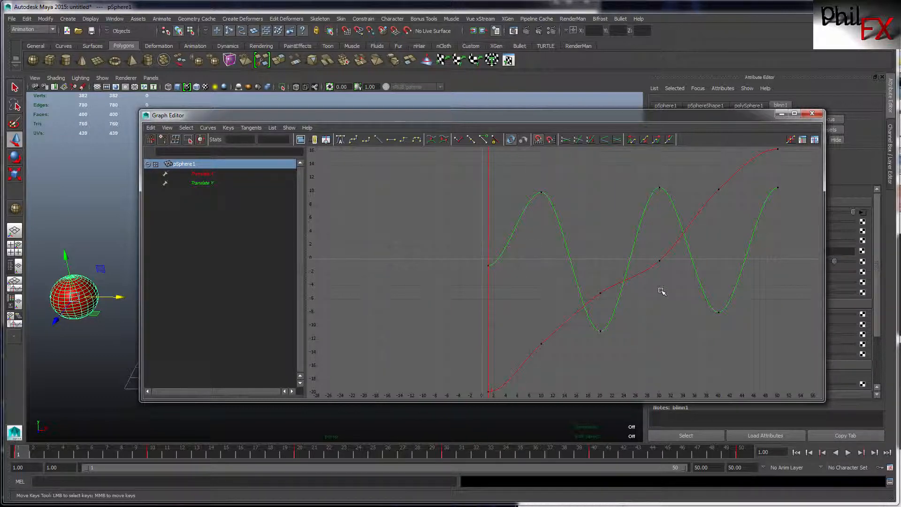
middle_click_drag(663, 287, 518, 286, "alt")
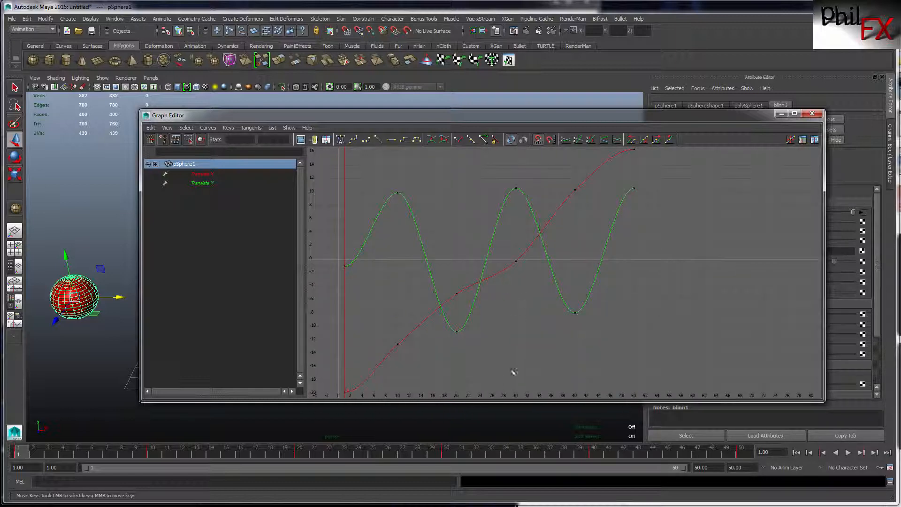
left_click_drag(500, 401, 499, 479)
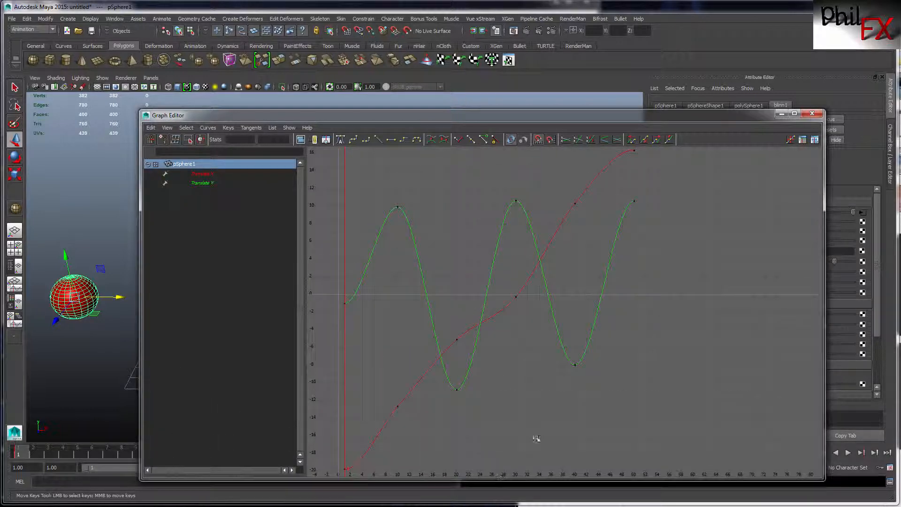
middle_click_drag(496, 416, 529, 405, "alt")
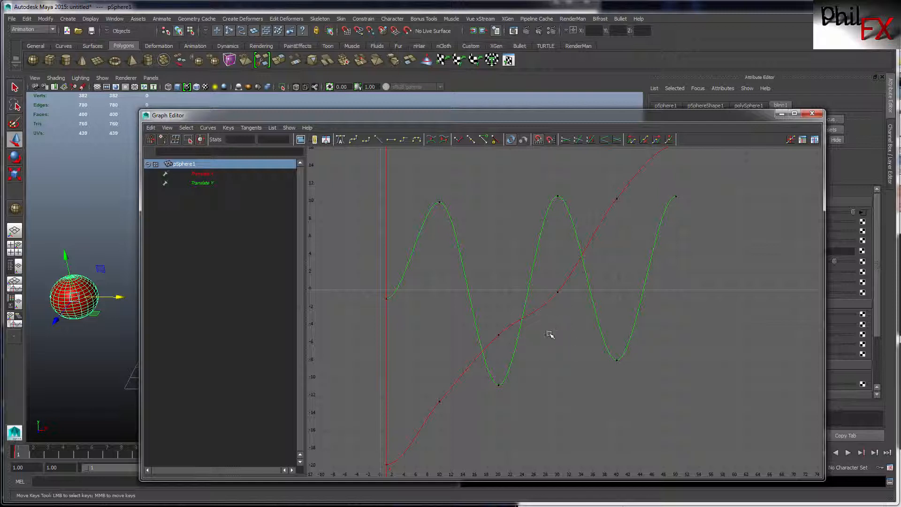
Step: Examine the sphere's Translate X and Translate Y curves together at different horizontal and vertical scales
middle_click_drag(550, 335, 520, 328, "alt")
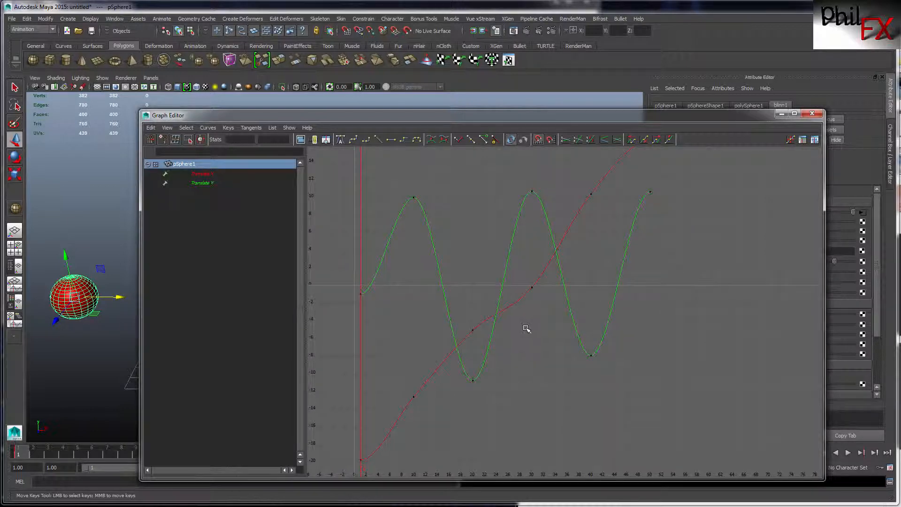
right_click_drag(532, 322, 545, 329, "alt")
middle_click_drag(541, 327, 610, 331, "alt")
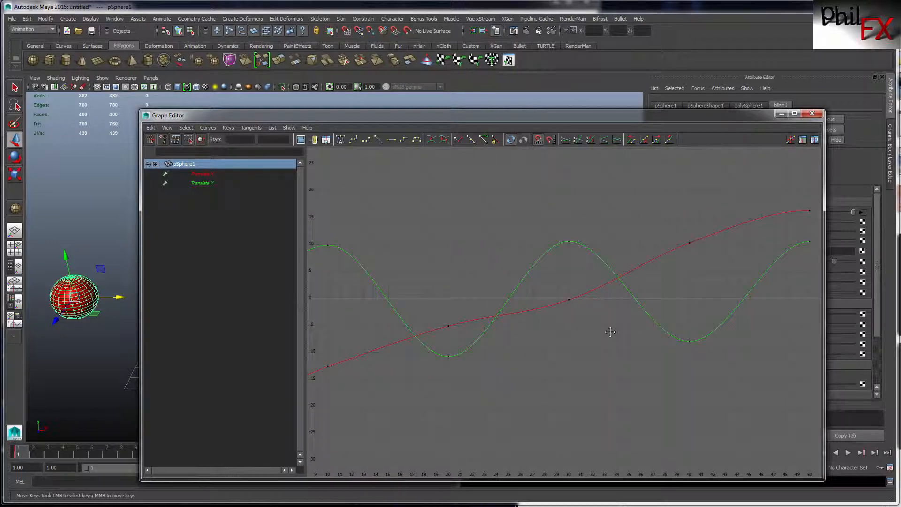
right_click_drag(611, 333, 602, 331, "alt")
mouse_move(599, 331)
middle_mouse_down("alt")
mouse_move(611, 325)
mouse_move(595, 323)
middle_mouse_up("alt")
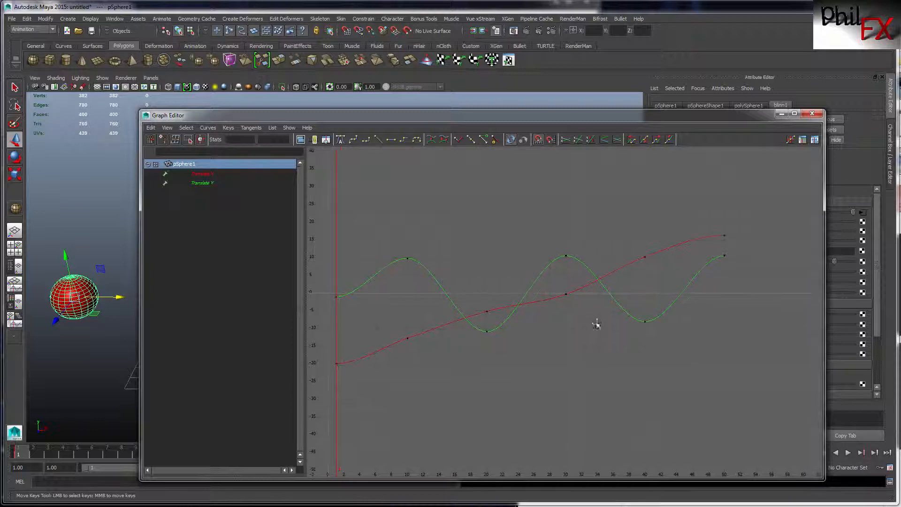
right_click_drag(566, 338, 568, 330, "alt+shift")
middle_click_drag(563, 311, 560, 328, "alt+shift")
right_click_drag(559, 335, 555, 336, "alt+shift")
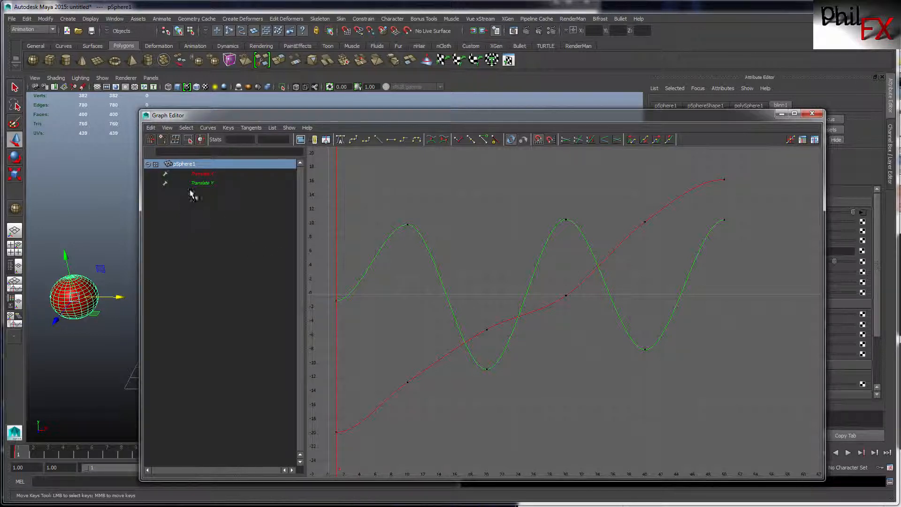
Step: Display only the Translate Y curve, select it as a whole, and select just its key at frame 10
left_click(202, 183)
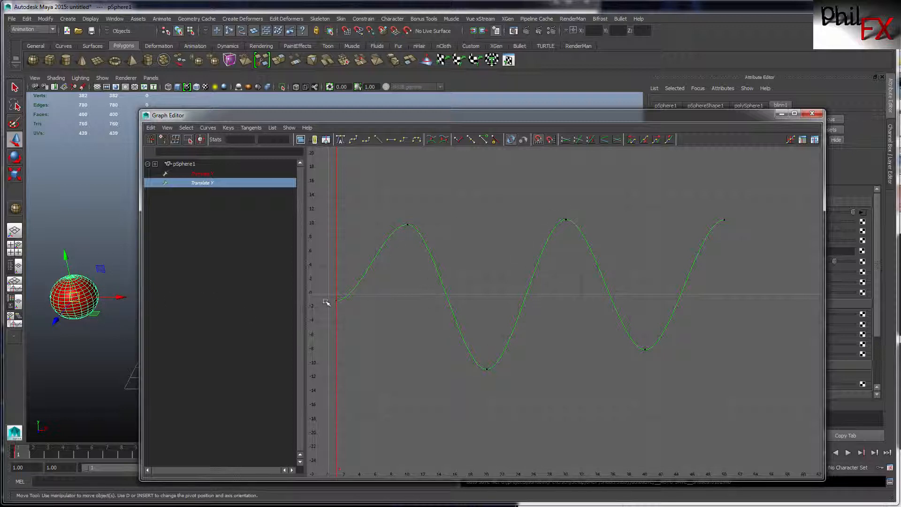
left_click(458, 318)
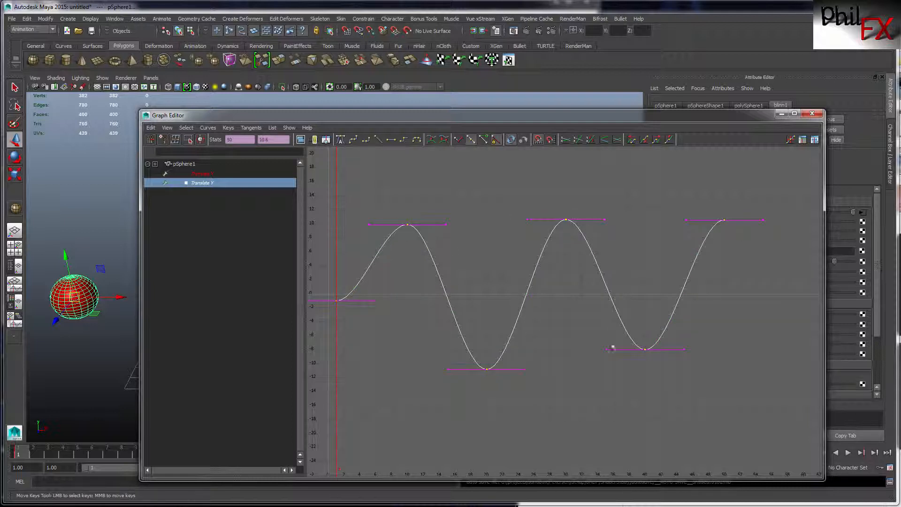
left_click(662, 252)
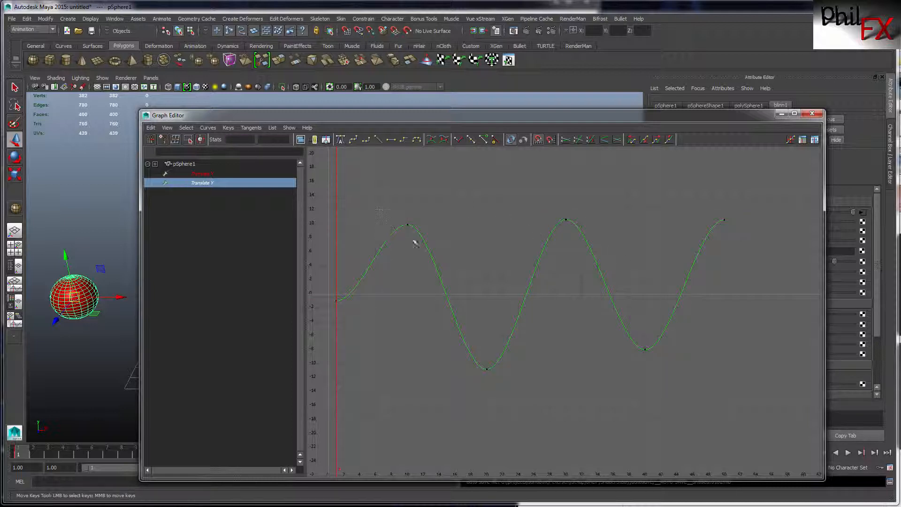
left_click(407, 225)
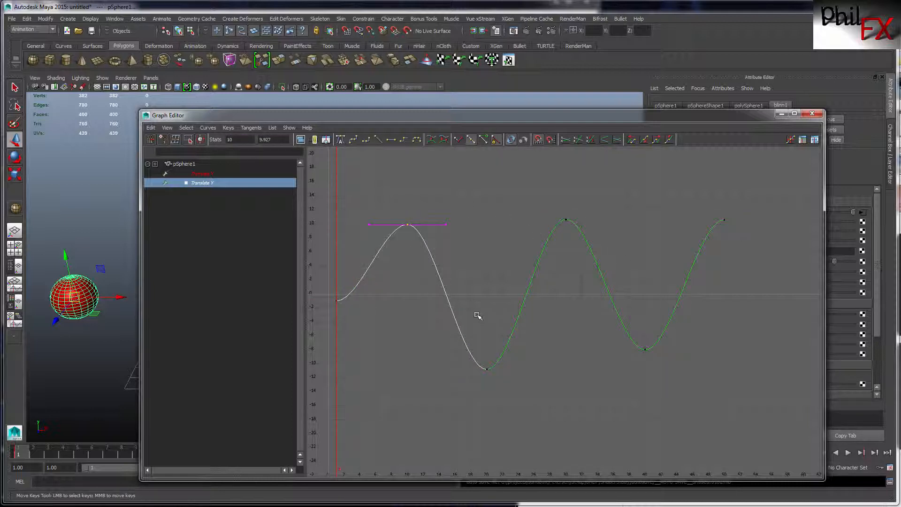
Step: Select the whole Translate Y curve, shift all its keys up by about 1 unit, and clear the selection
left_click(382, 249)
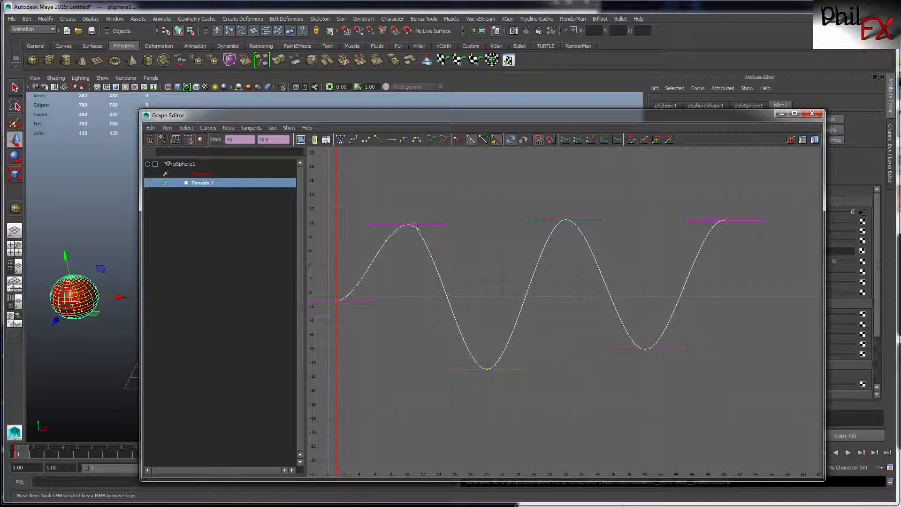
mouse_move(414, 215)
middle_mouse_down()
mouse_move(398, 234)
mouse_move(418, 209)
middle_mouse_up()
left_click(446, 234)
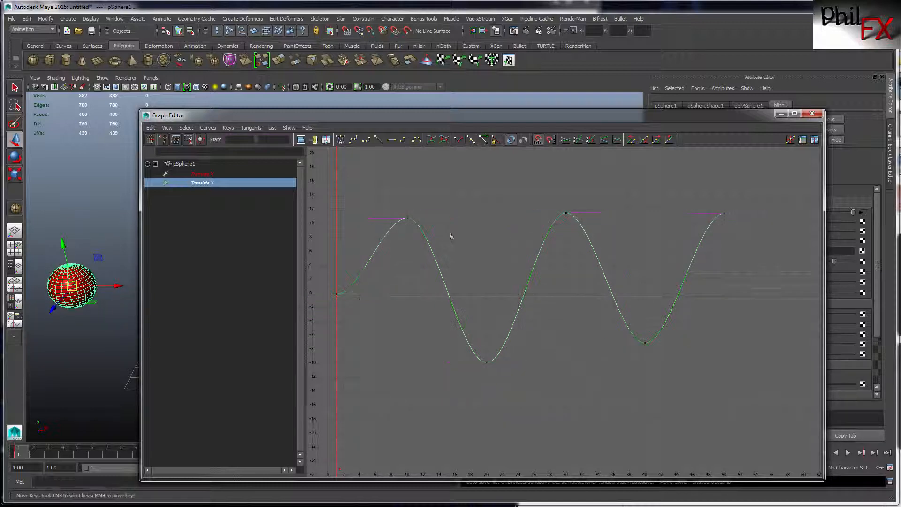
Step: Select the first peak key of the Translate Y curve and move it to frame 11 at a value of about 11.6
left_click_drag(396, 231, 397, 232)
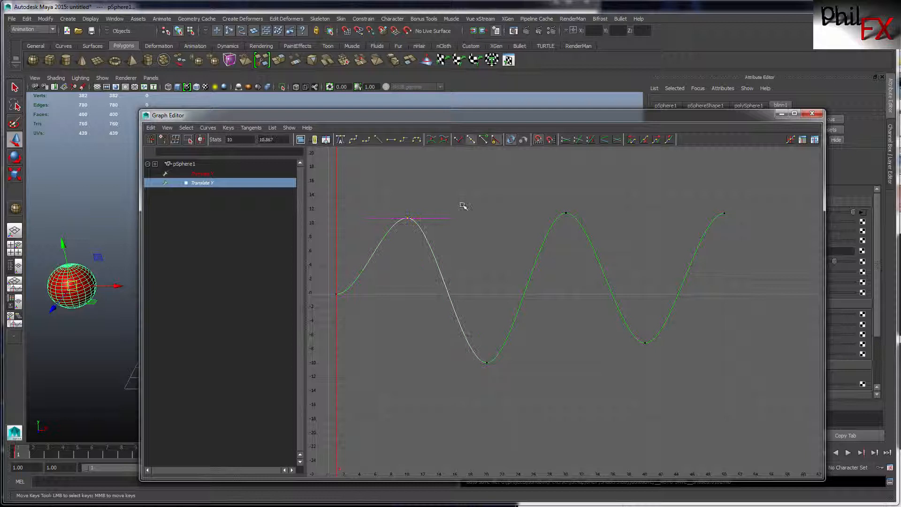
middle_click(408, 219)
middle_click_drag(408, 219, 432, 213)
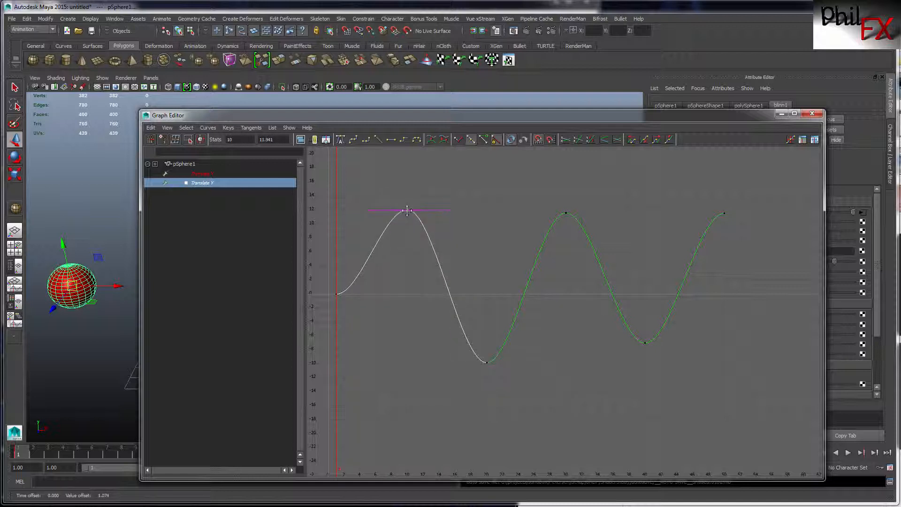
middle_click_drag(461, 212, 406, 216)
middle_click_drag(408, 213, 415, 213)
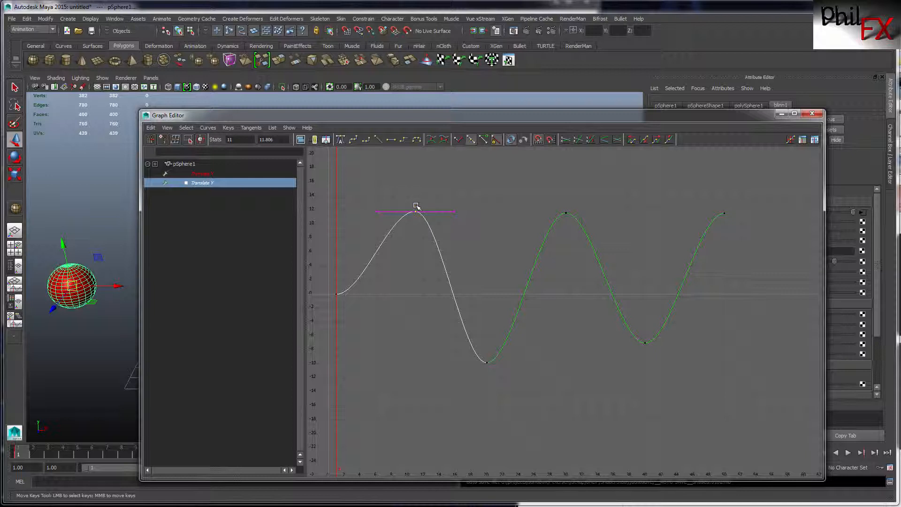
Step: Turn off time snapping and move the first peak key freely to about frame 13.7 at a value of about 16
left_click(537, 141)
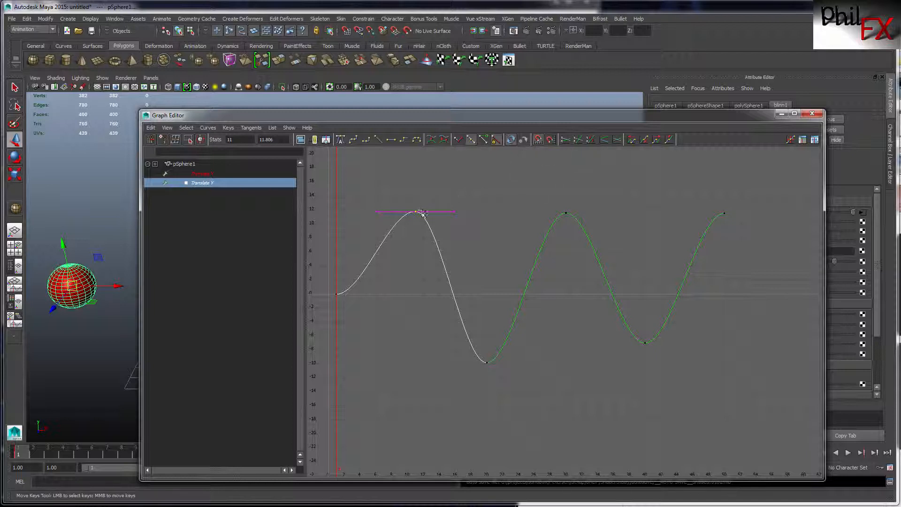
middle_click_drag(416, 213, 407, 210)
middle_click_drag(415, 211, 436, 181)
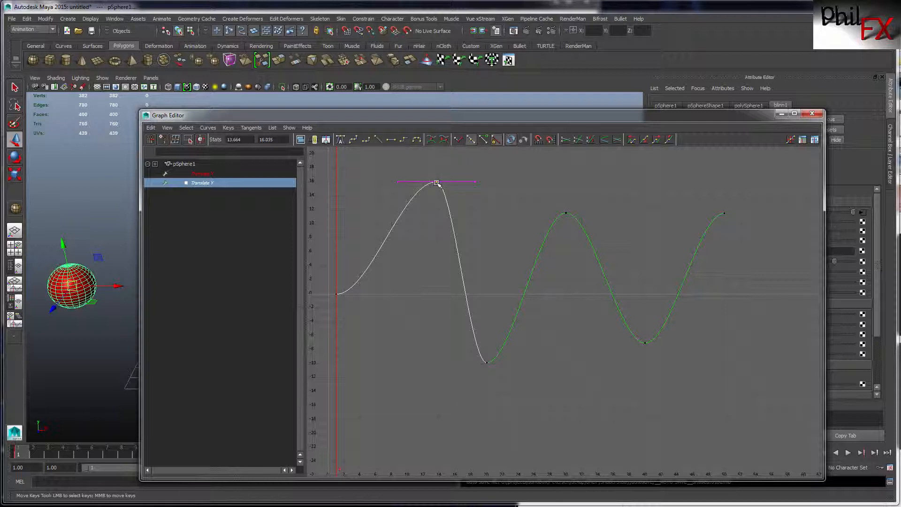
Step: Turn time snapping back on and move the first peak key to frame 11 at a value of about 14
left_click(538, 139)
middle_click_drag(438, 183, 411, 196)
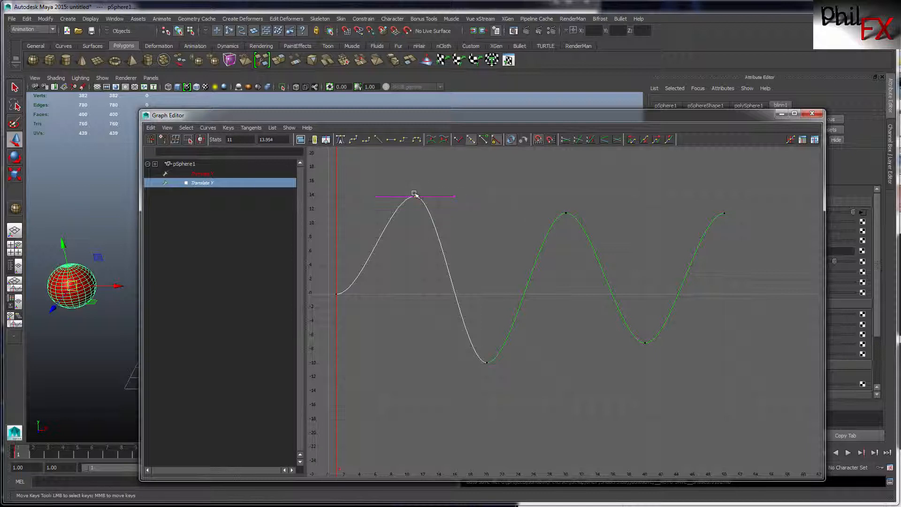
Step: Move the first trough key of the Translate Y curve to frame 19 without changing its value, and deselect it
left_click_drag(461, 378, 493, 328)
mouse_move(488, 364)
middle_mouse_down()
mouse_move(569, 361)
mouse_move(432, 362)
mouse_move(466, 322)
mouse_move(471, 331)
mouse_move(475, 268)
mouse_move(486, 306)
mouse_move(468, 354)
mouse_move(479, 293)
mouse_move(477, 364)
mouse_move(465, 244)
mouse_move(476, 373)
mouse_move(474, 268)
mouse_move(462, 374)
mouse_move(474, 263)
mouse_move(491, 357)
mouse_move(478, 268)
mouse_move(483, 348)
middle_mouse_up()
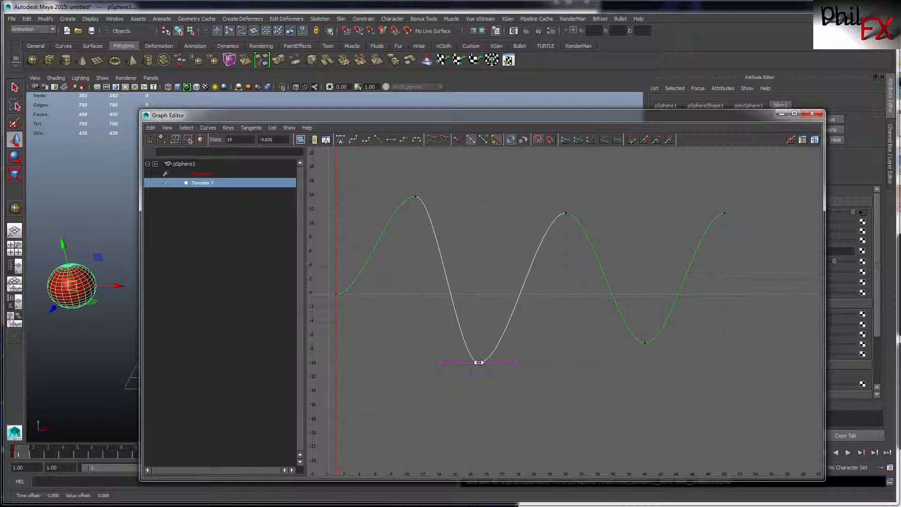
mouse_move(478, 362)
middle_mouse_down()
mouse_move(469, 362)
mouse_move(529, 362)
mouse_move(445, 364)
mouse_move(618, 368)
mouse_move(405, 363)
mouse_move(523, 362)
mouse_move(446, 362)
mouse_move(494, 364)
mouse_move(472, 364)
mouse_move(490, 363)
mouse_move(473, 362)
mouse_move(482, 362)
middle_mouse_up()
left_click(519, 368)
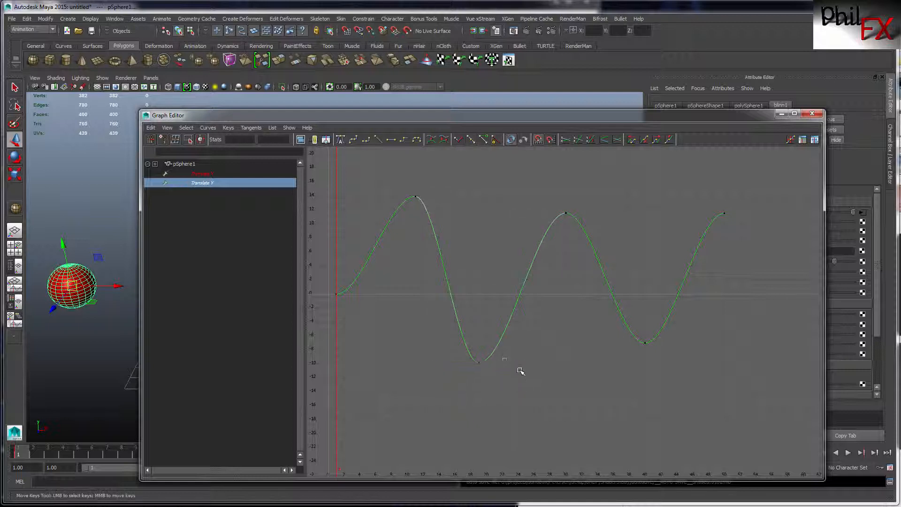
Step: Reselect the first trough key at frame 19, raise it along its frame, and set its value to exactly -6
left_click_drag(494, 382, 494, 382)
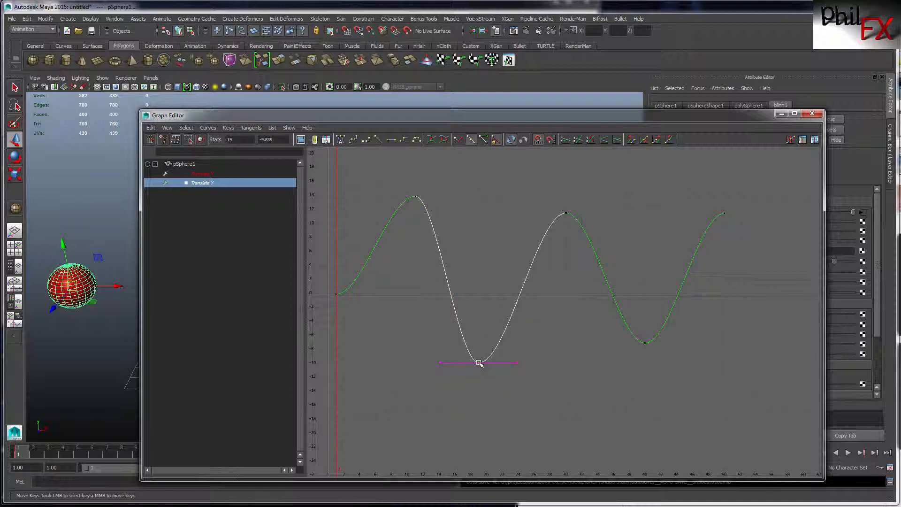
middle_click(478, 363)
middle_click_drag(483, 258, 478, 344)
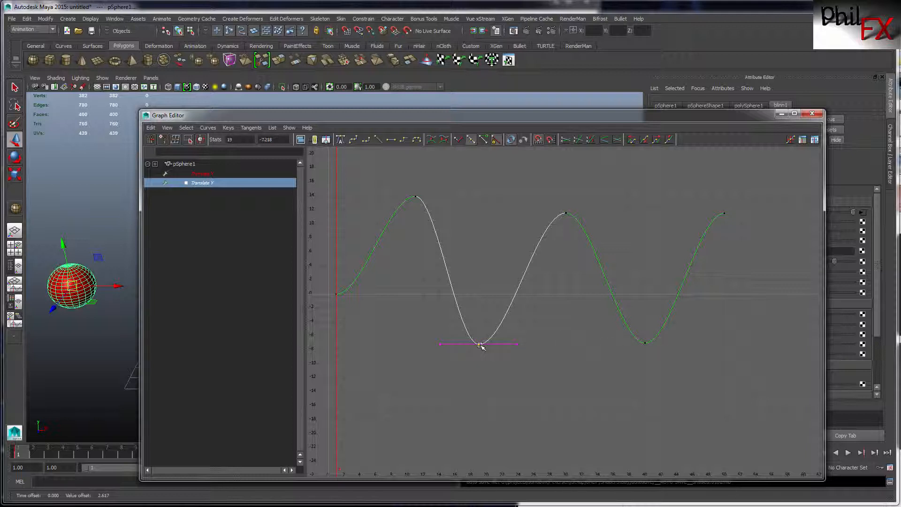
middle_click_drag(481, 345, 481, 335)
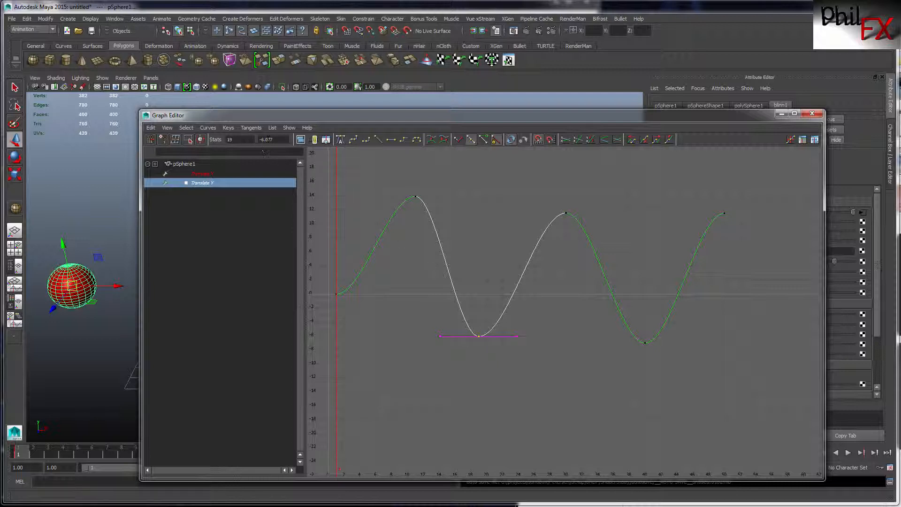
left_click(271, 139)
type("-6")
key("Return")
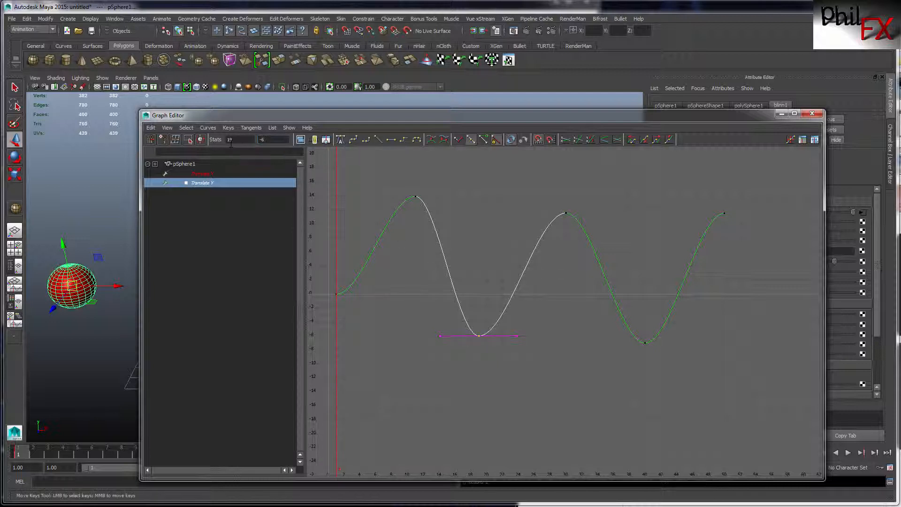
Step: Select the second trough key at frame 40 and set its value to -6
left_click_drag(691, 340, 602, 353)
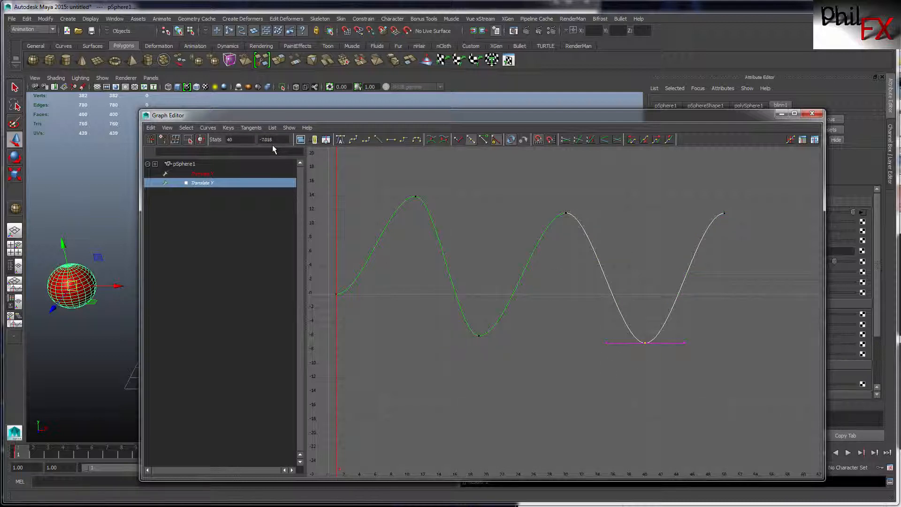
left_click_drag(275, 141, 194, 147)
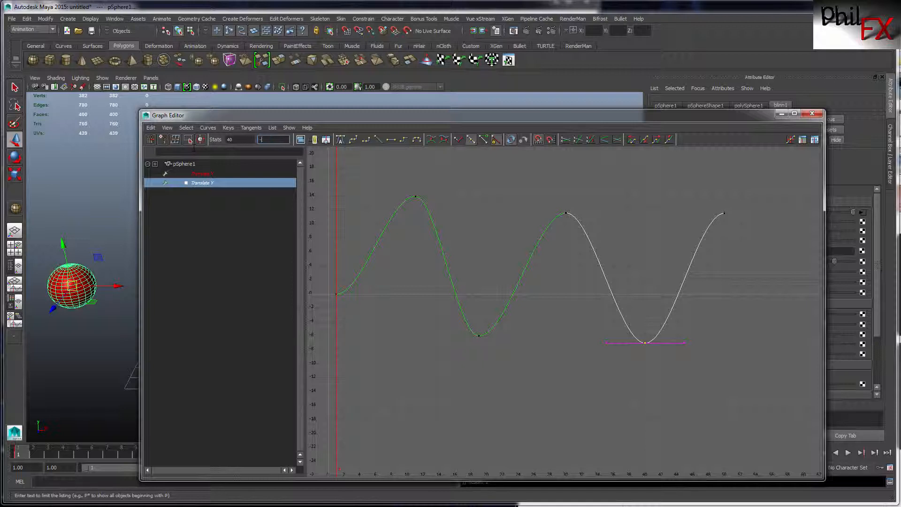
key("Return")
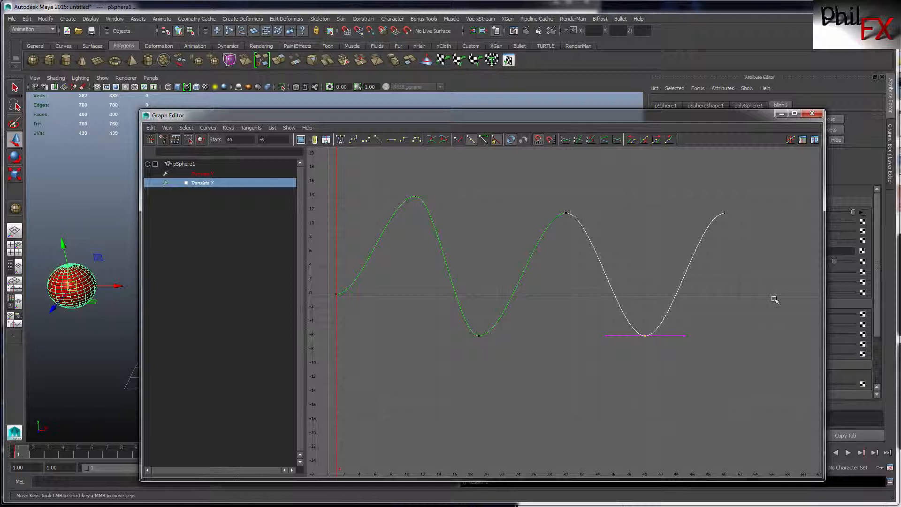
Step: Apply linear tangents to all keys of the Translate Y curve and check the tangent handles around the first peak key
left_click(431, 281)
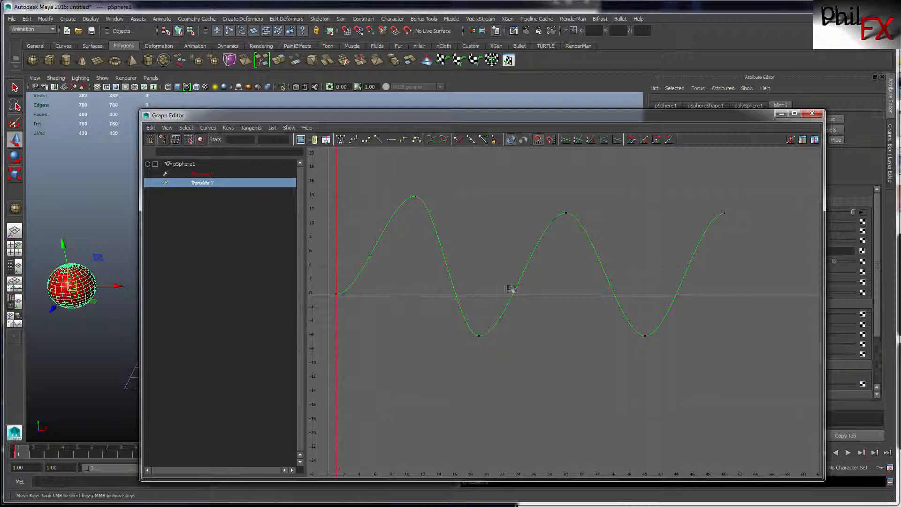
left_click(386, 227)
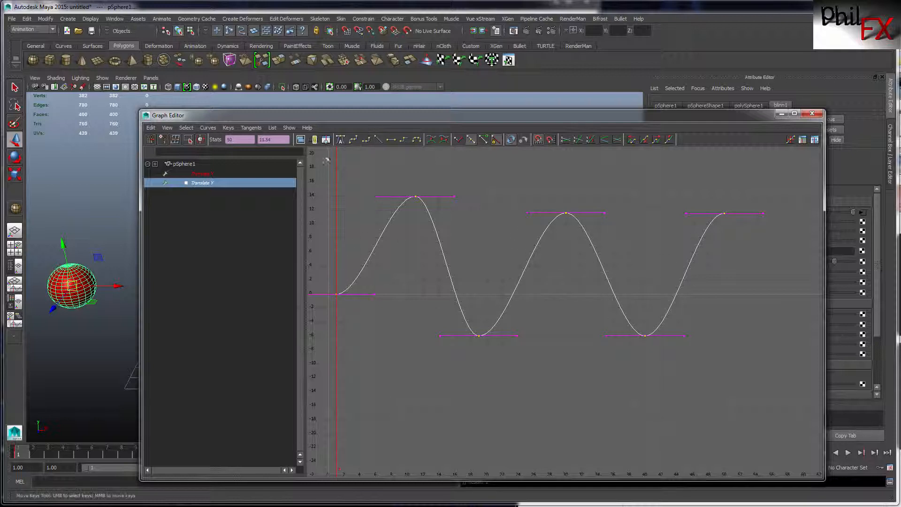
left_click(378, 140)
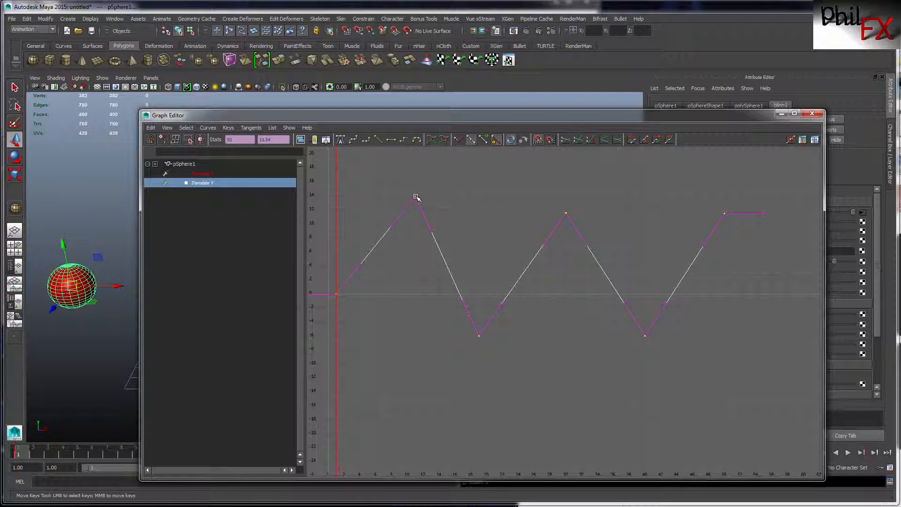
left_click(339, 293)
left_click(350, 285)
left_click(415, 197)
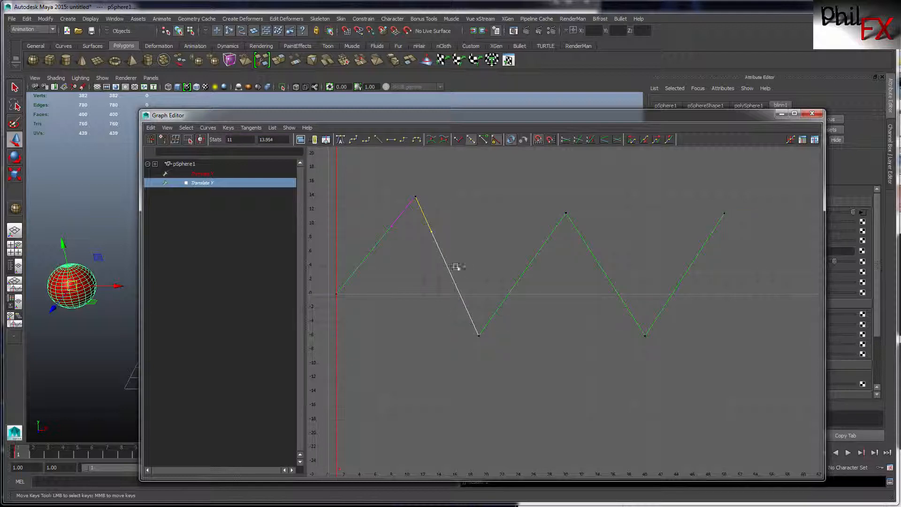
Step: Reselect the whole Translate Y curve, return it to auto tangents, and switch it to stepped tangents
double_click(526, 270)
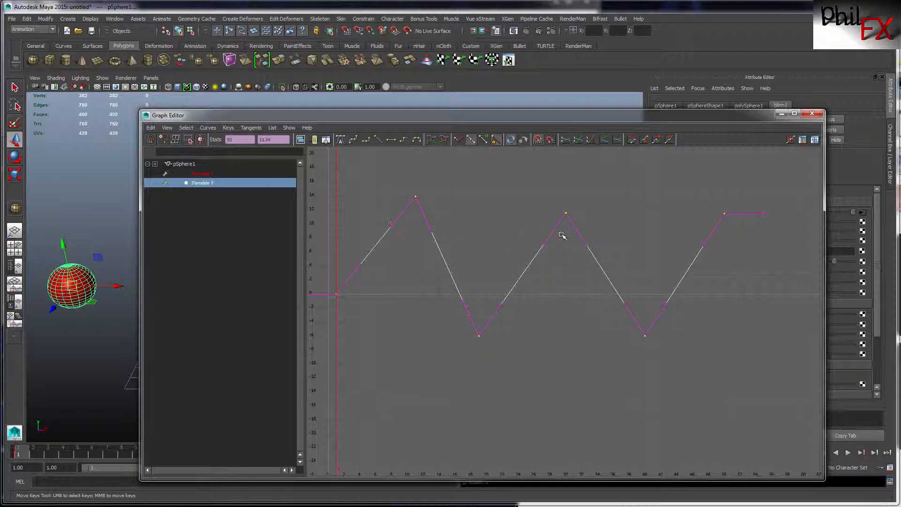
left_click(340, 139)
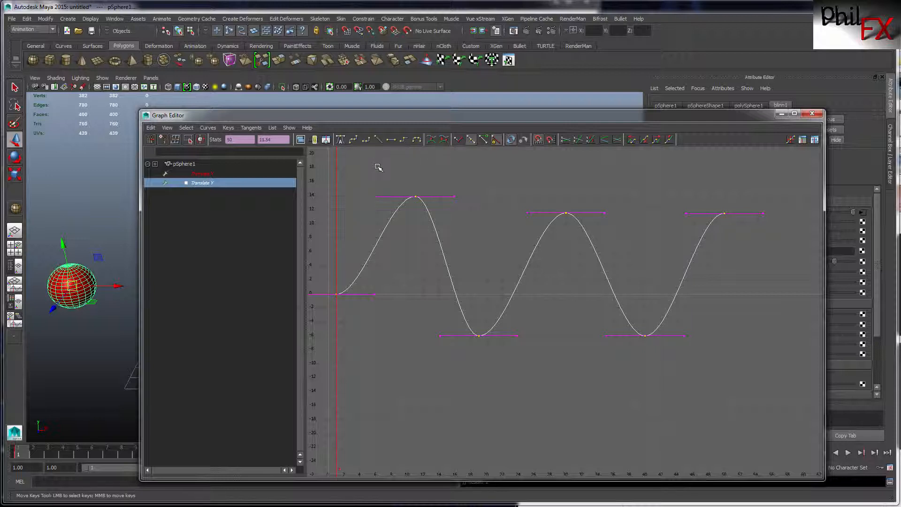
left_click(403, 139)
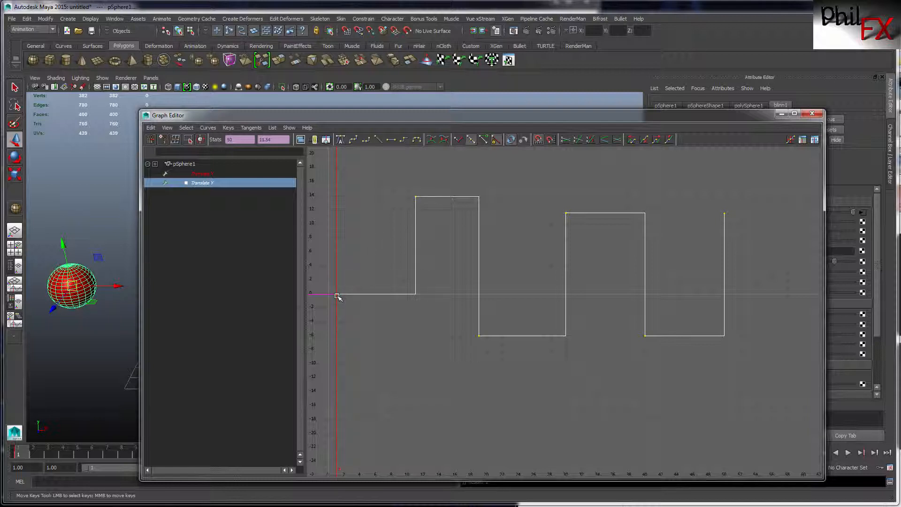
Step: Select the Translate Y curve's first key at frame 1 and set its value to 0
mouse_move(347, 286)
middle_mouse_down()
mouse_move(332, 297)
mouse_move(347, 285)
middle_mouse_up()
left_click(357, 314)
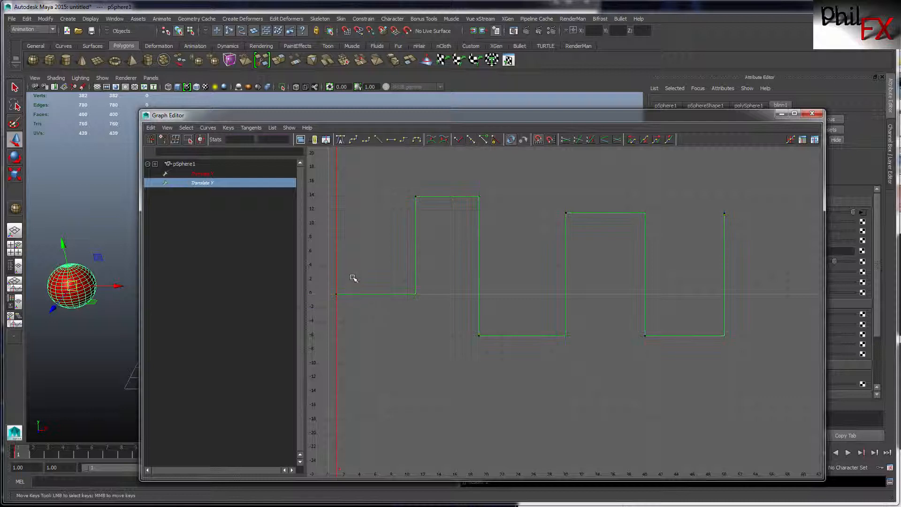
left_click_drag(327, 277, 369, 337)
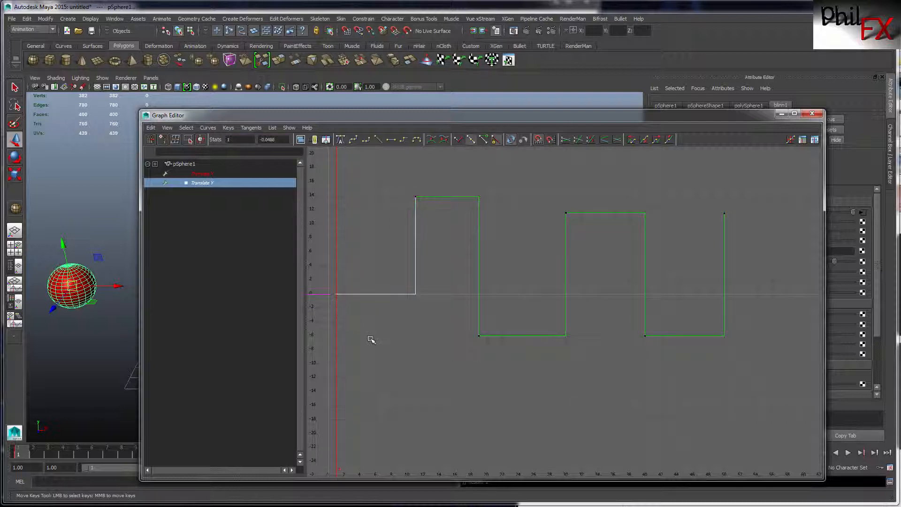
left_click(281, 140)
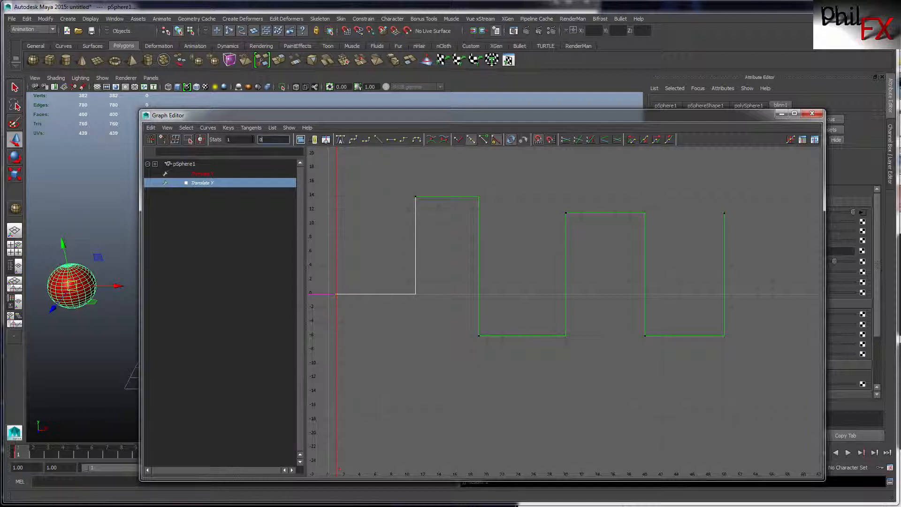
type("0")
key("Return")
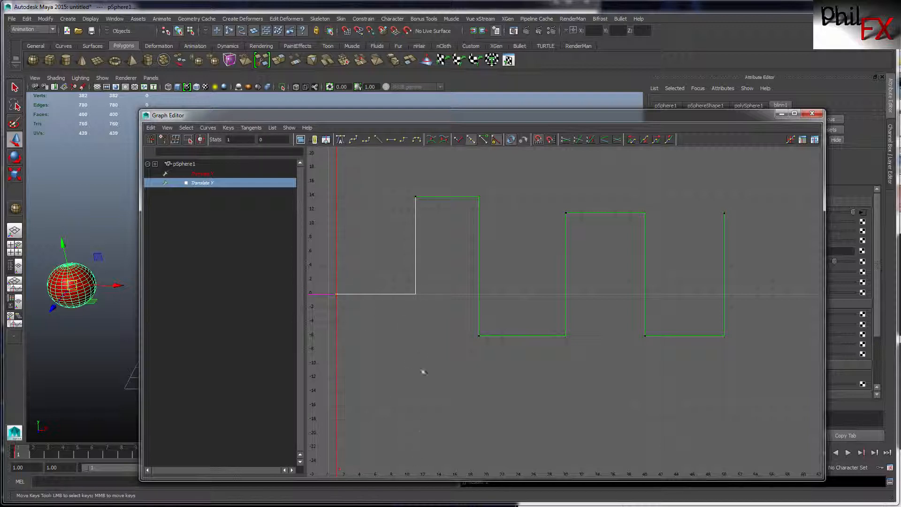
Step: Minimize the Graph Editor, play the stepped animation in the viewport, go back to frame 1, and restore the editor
left_click_drag(402, 187, 426, 205)
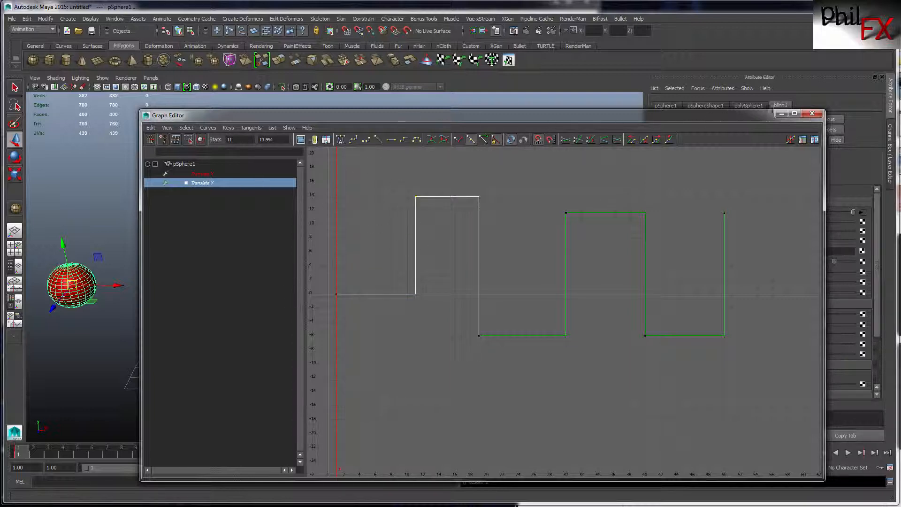
left_click(781, 113)
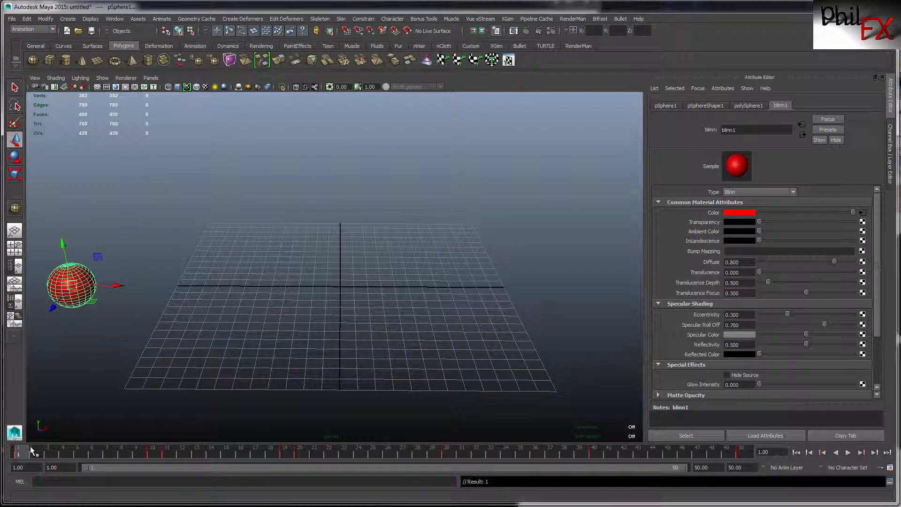
key("alt+v")
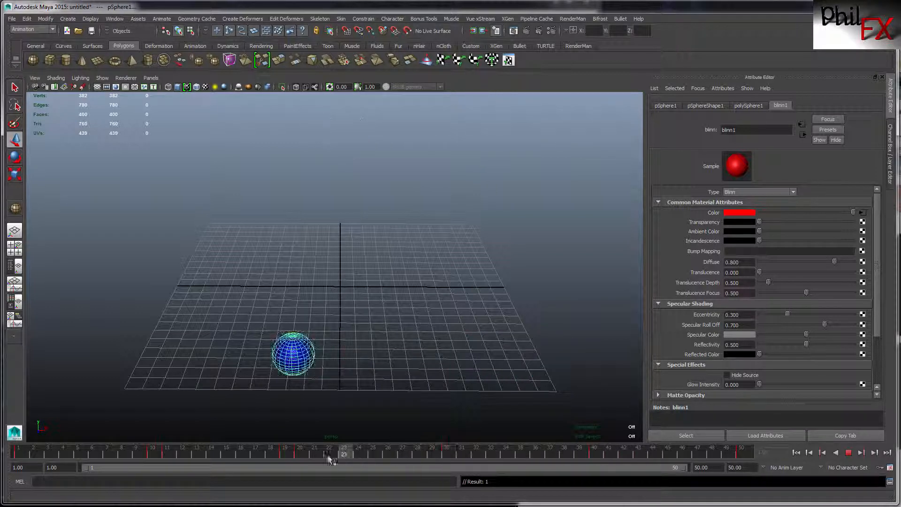
left_click_drag(205, 453, 27, 451)
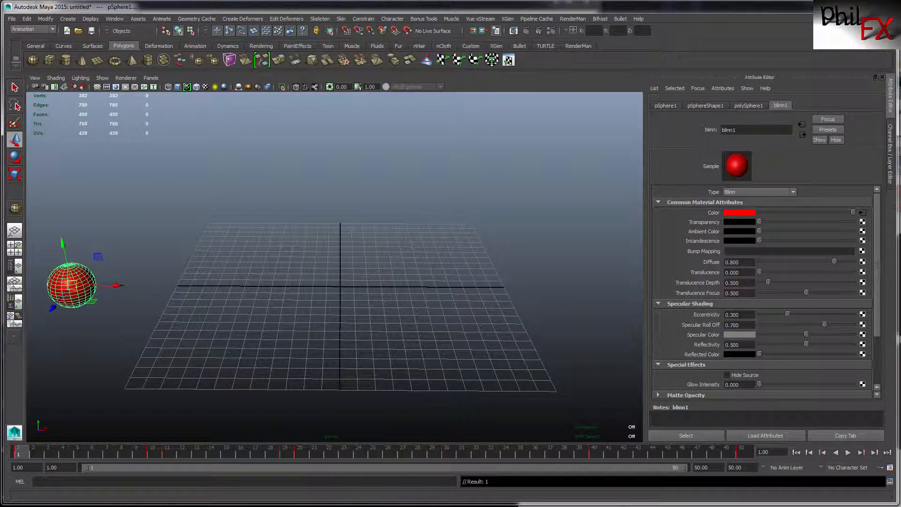
left_click(326, 462)
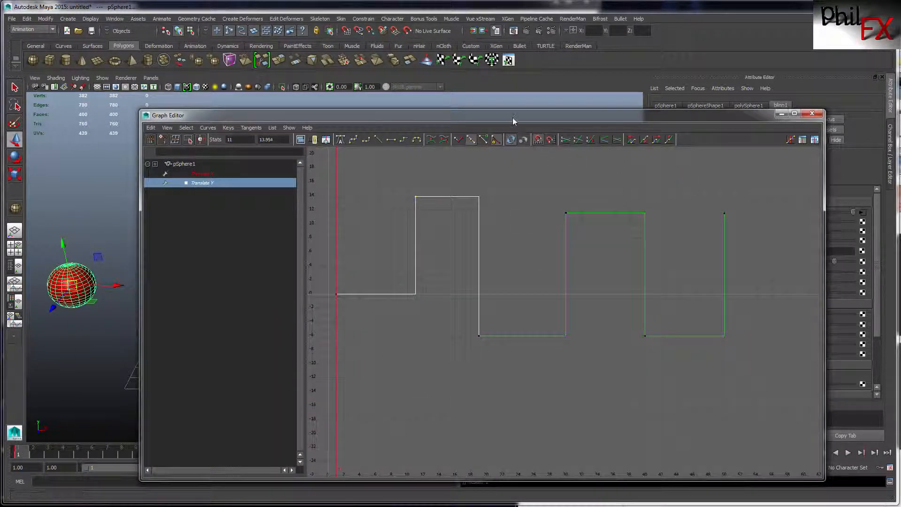
Step: Convert the whole Translate Y curve from stepped back to auto tangents, trying linear tangents first
left_click_drag(512, 117, 486, 92)
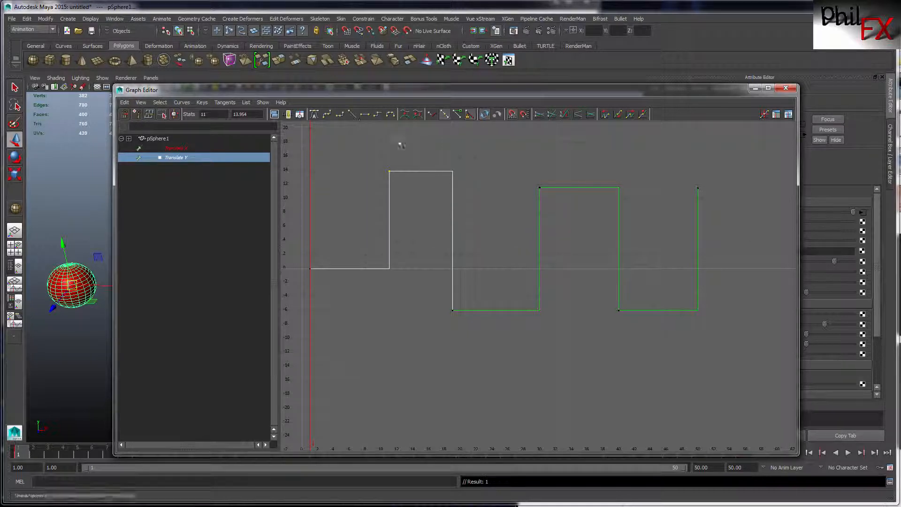
left_click(353, 114)
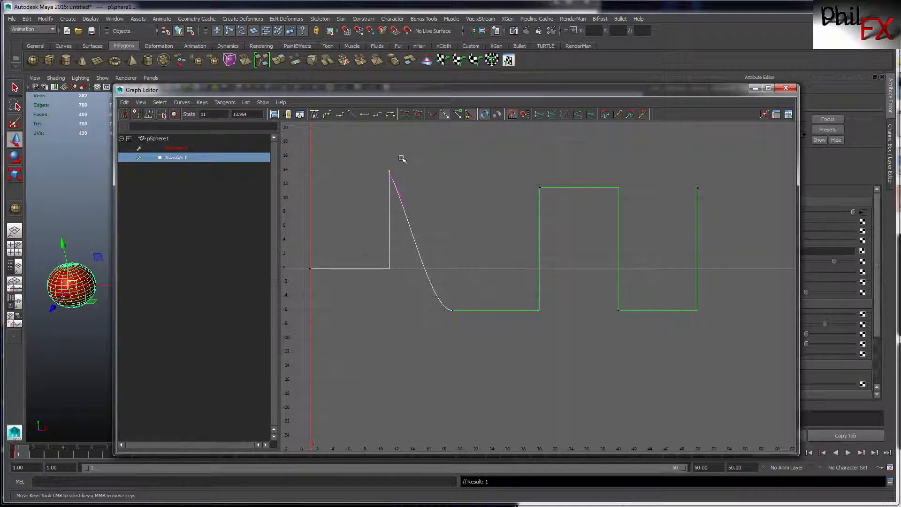
key("ctrl+z")
left_click(499, 163)
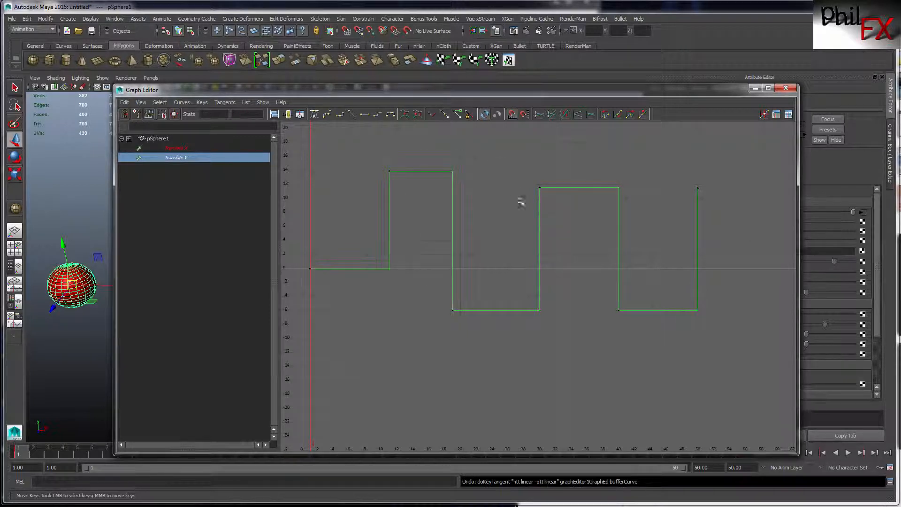
left_click(539, 221)
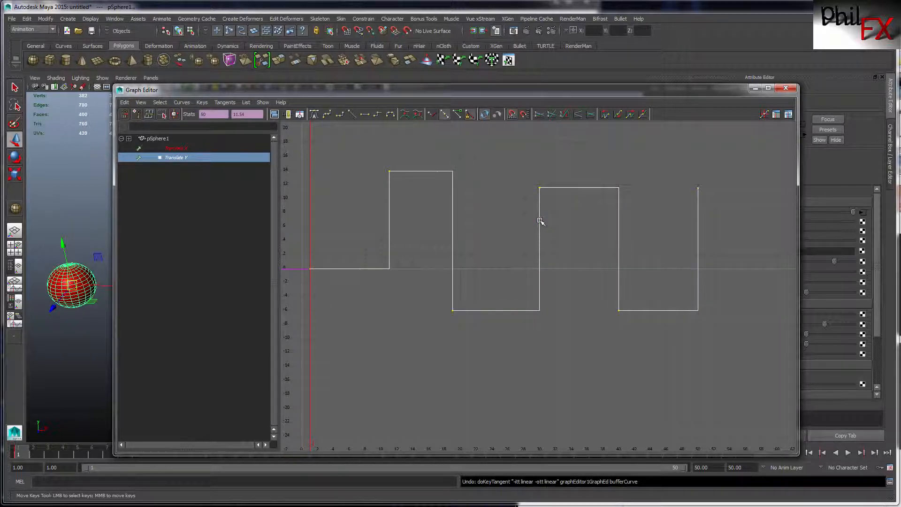
left_click(353, 114)
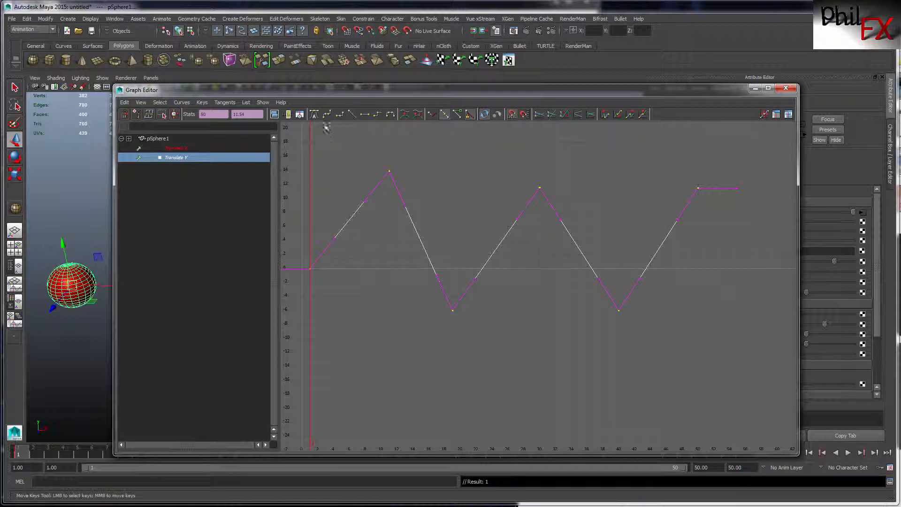
left_click(314, 115)
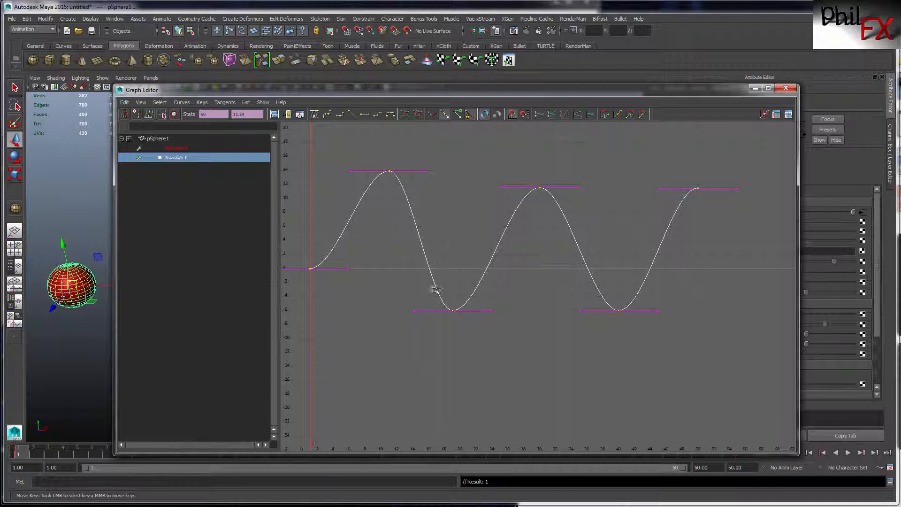
Step: Select the outgoing tangent handle of the peak key at frame 11, tilt it, and level it again
left_click(389, 171)
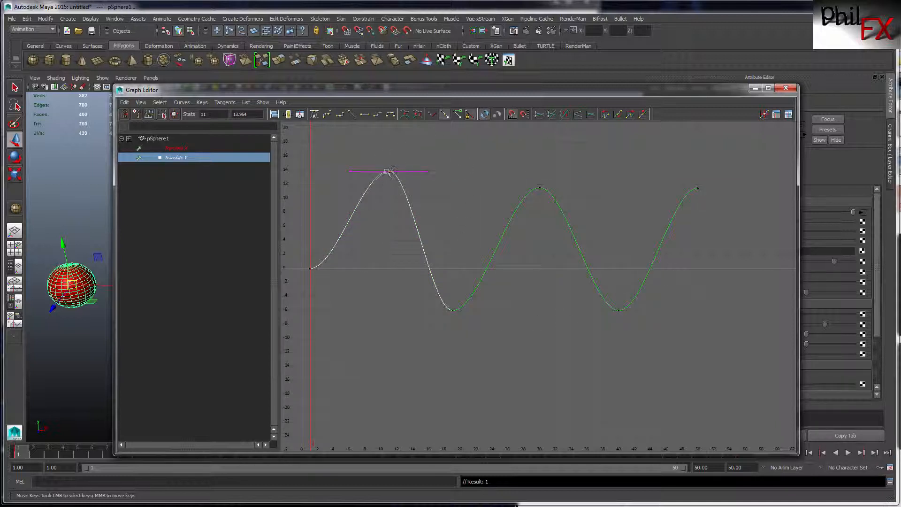
left_click(428, 171)
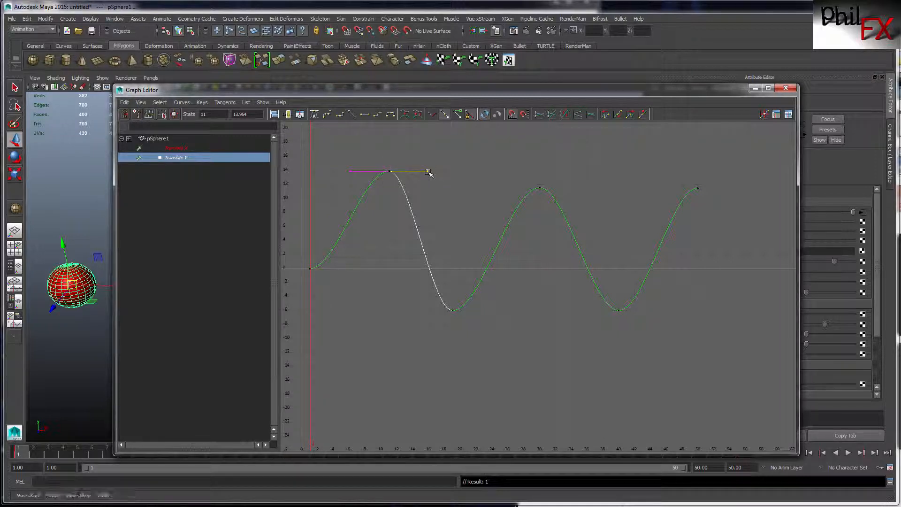
middle_click_drag(428, 171, 410, 186)
middle_click_drag(419, 164, 419, 172)
Step: Break the tangents of the peak key at frame 11 and reshape its incoming and outgoing handles independently
left_click(432, 116)
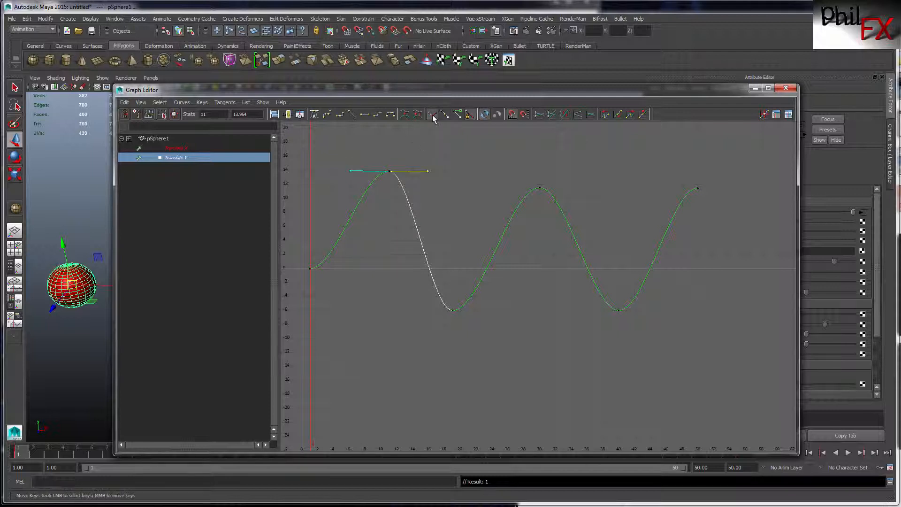
left_click(441, 161)
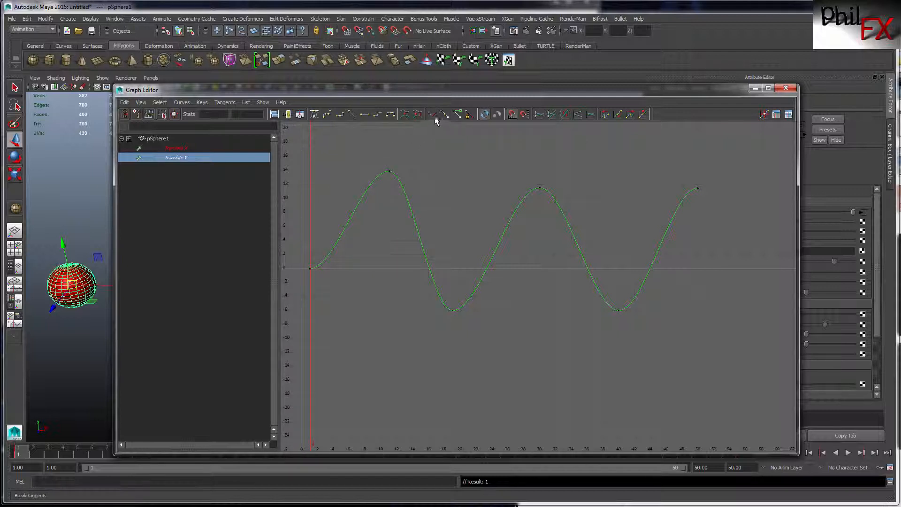
left_click_drag(404, 143, 376, 193)
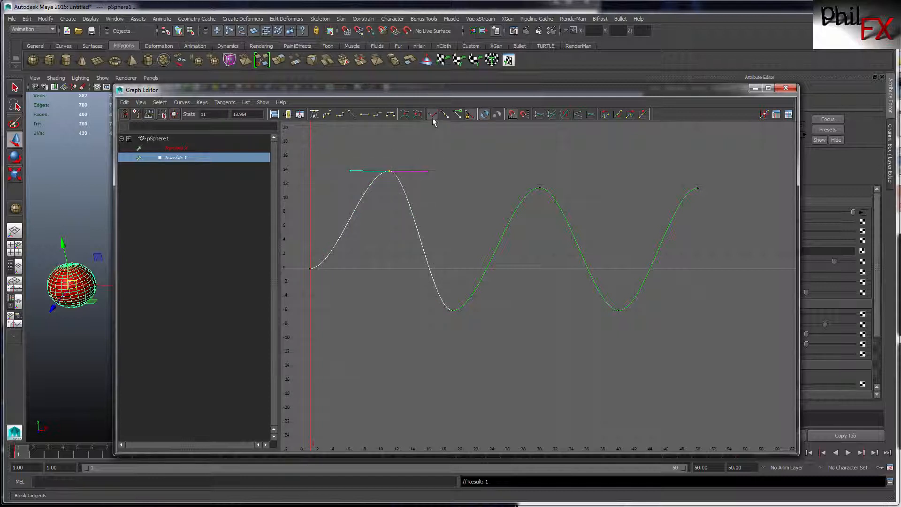
left_click(350, 171)
middle_click_drag(350, 170, 447, 183)
left_click(428, 172)
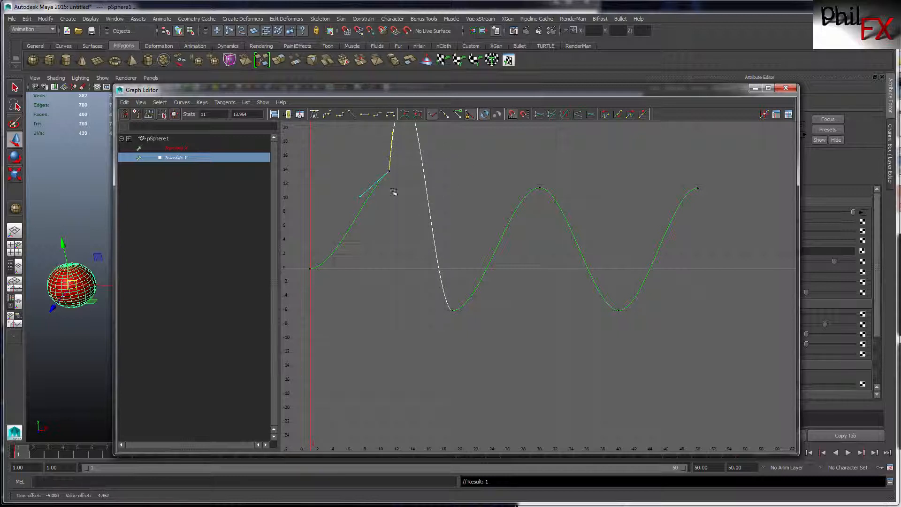
Step: Unify the frame 11 key's tangents and raise its incoming handle to nearly level so both handles rotate together
left_click(444, 115)
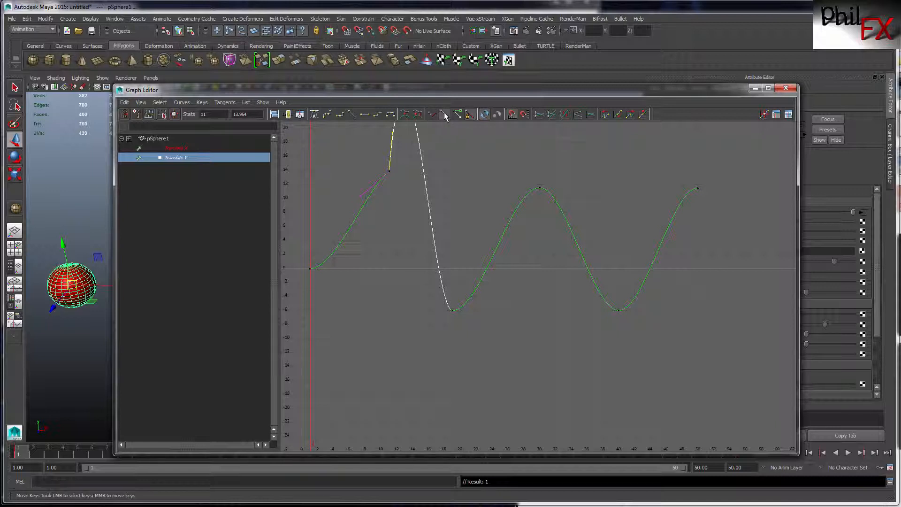
left_click(363, 197)
middle_click_drag(361, 197, 348, 176)
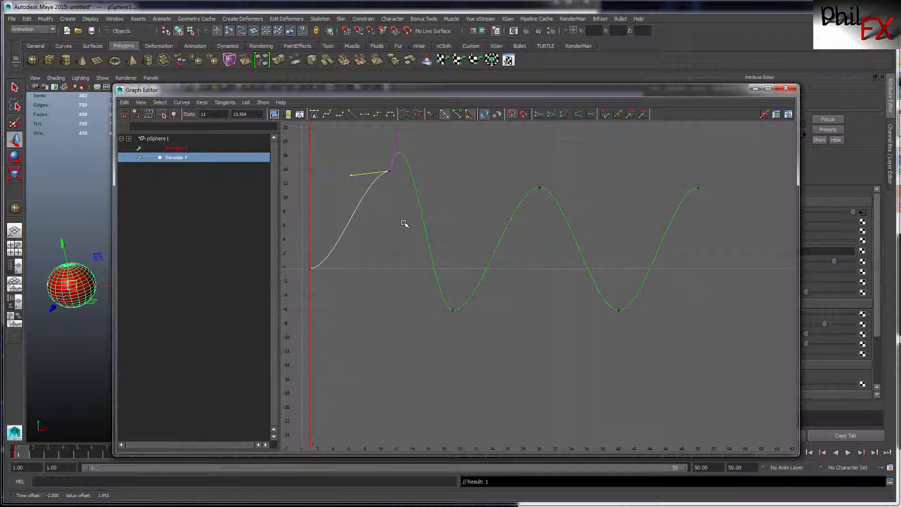
Step: Reselect the first peak key at frame 11 and reset its tangents to auto
left_click_drag(527, 169, 553, 208)
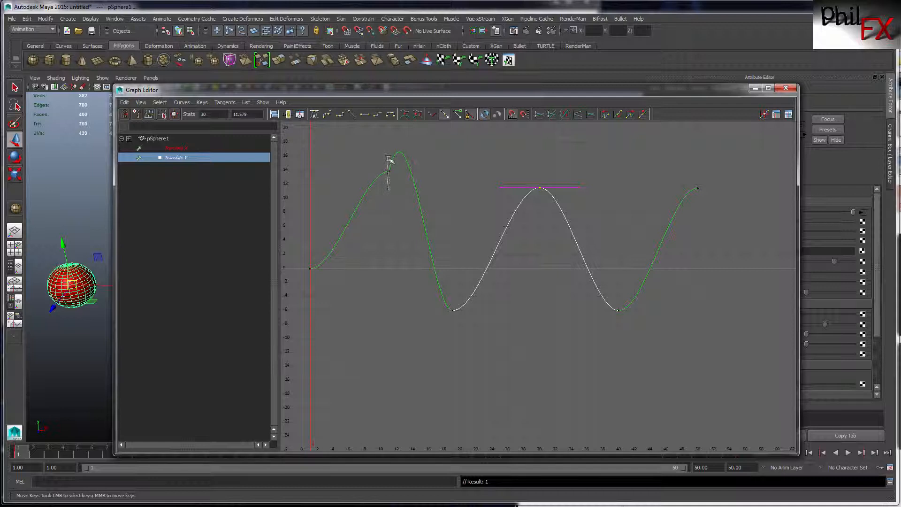
left_click_drag(395, 159, 393, 191)
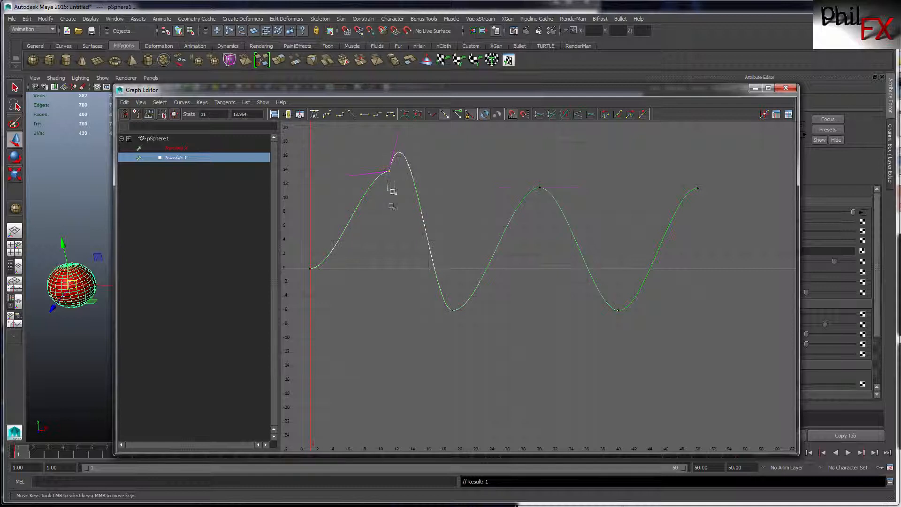
left_click(315, 114)
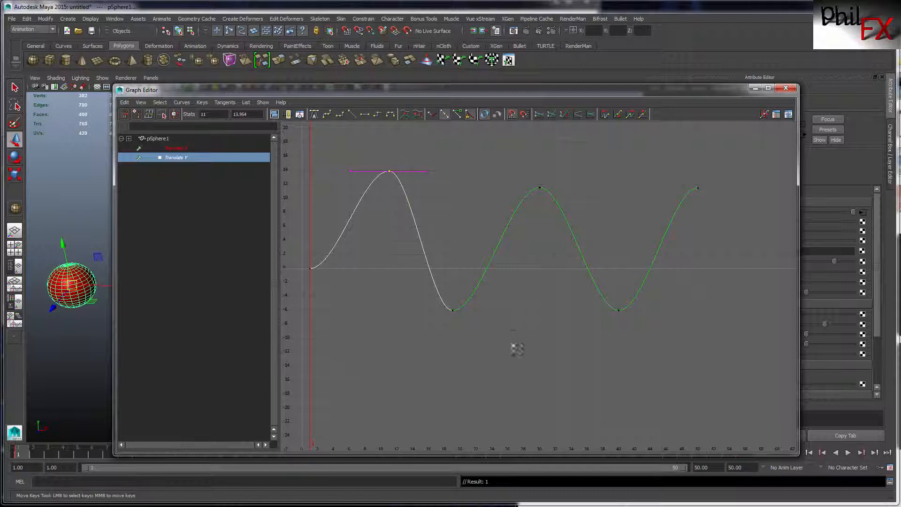
Step: Select the four middle Translate Y keys and distort them with the Lattice Deform Keys tool by pulling three lattice corners outward
left_click(544, 282)
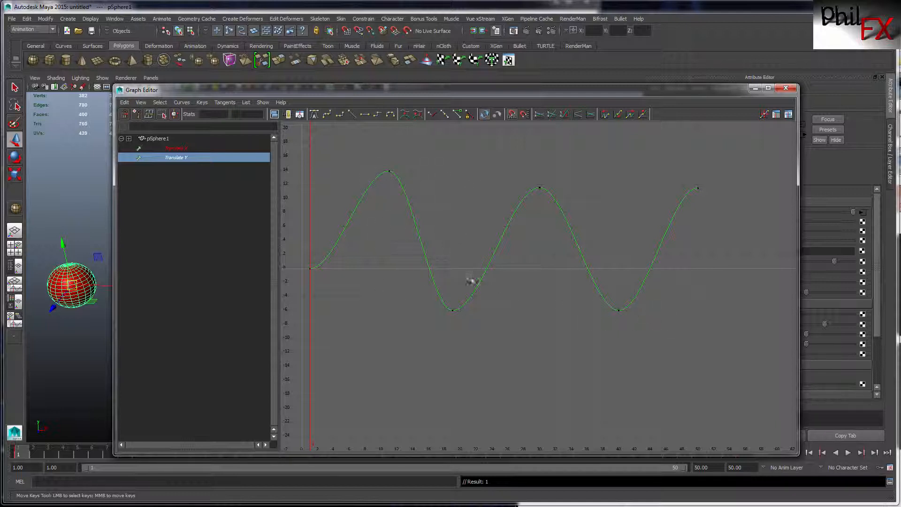
left_click_drag(544, 311, 640, 333)
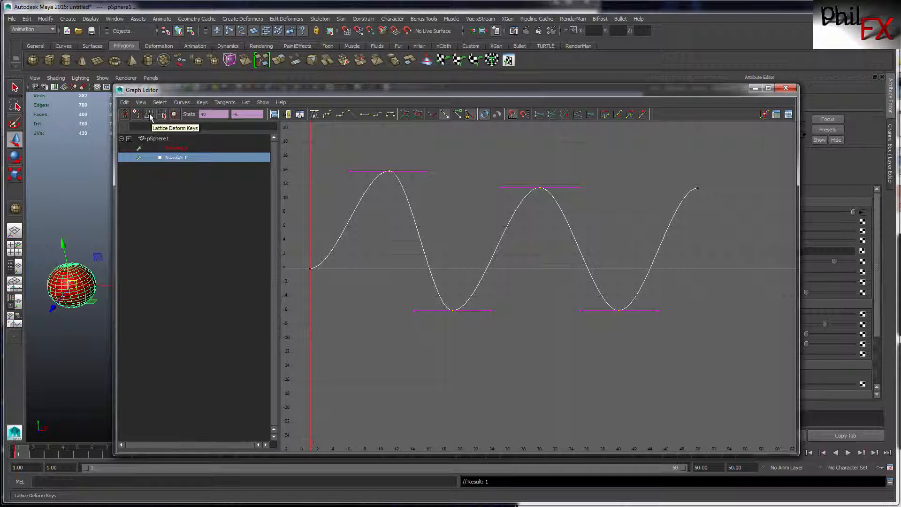
left_click(149, 114)
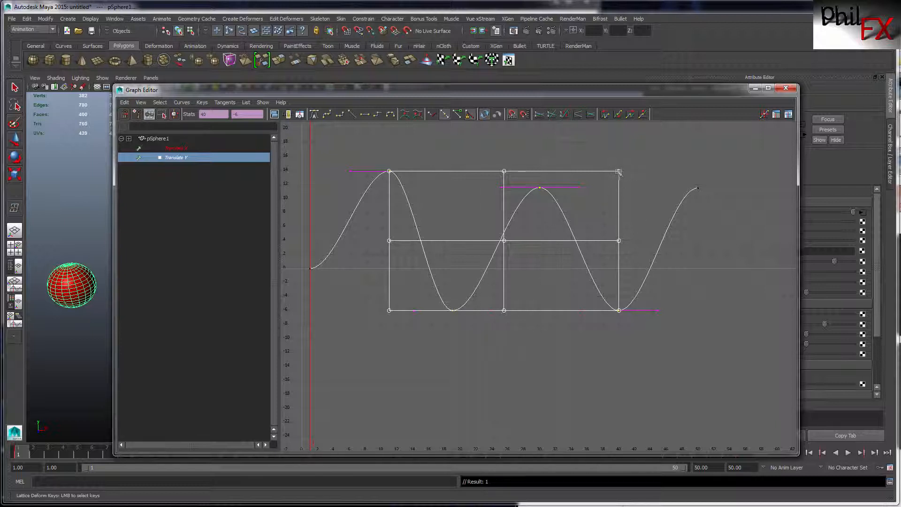
left_click_drag(619, 170, 675, 132)
left_click_drag(619, 311, 674, 398)
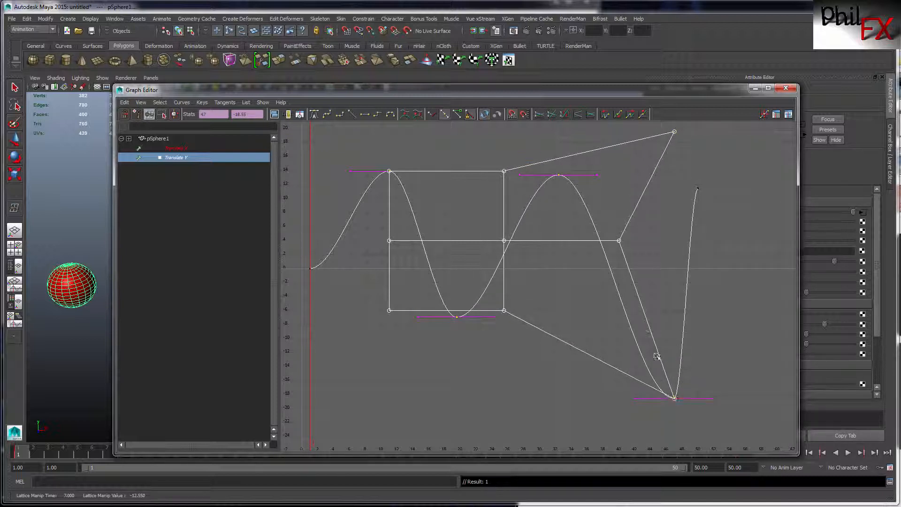
left_click_drag(389, 311, 348, 420)
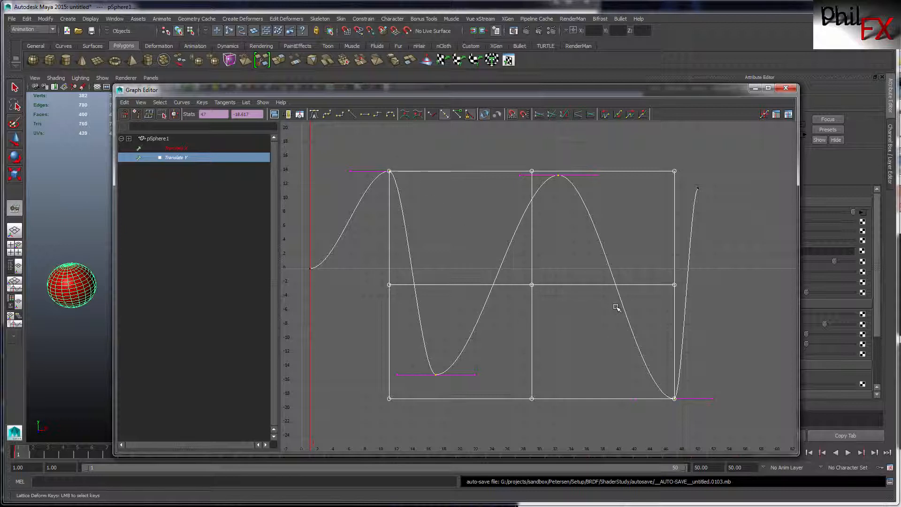
Step: Undo the lattice deformation and the key selection on the Translate Y curve
key("ctrl+z")
key("ctrl+z")
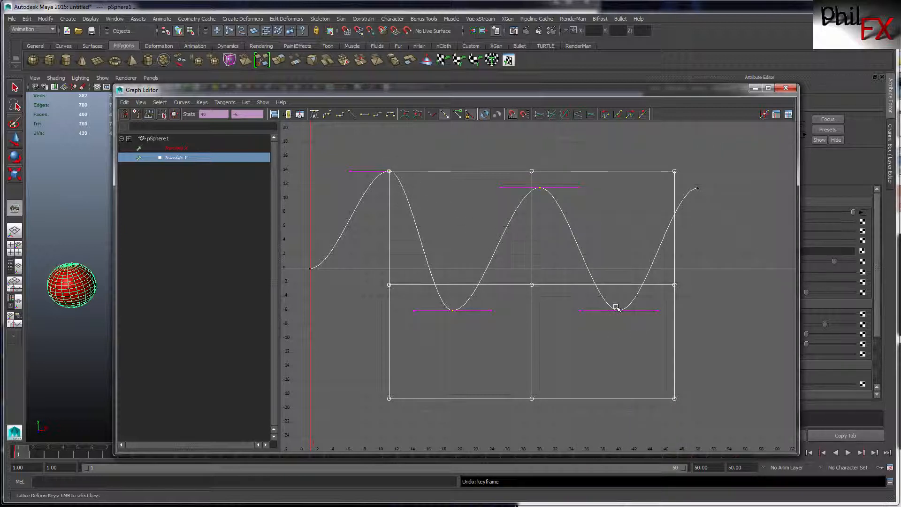
key("ctrl+z")
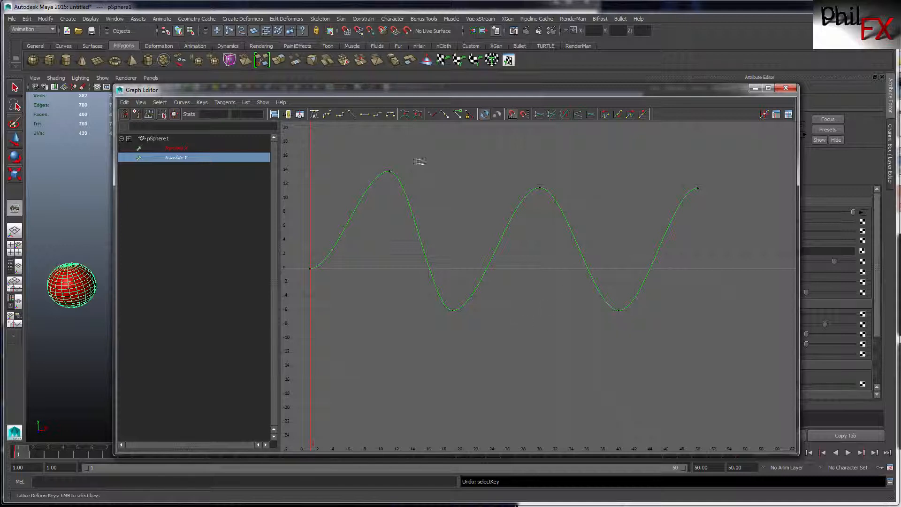
Step: Scale the four middle Translate Y keys as a region, lowering its bottom to about -9, its end to frame 24 and its top to about 8
left_click_drag(381, 190, 630, 358)
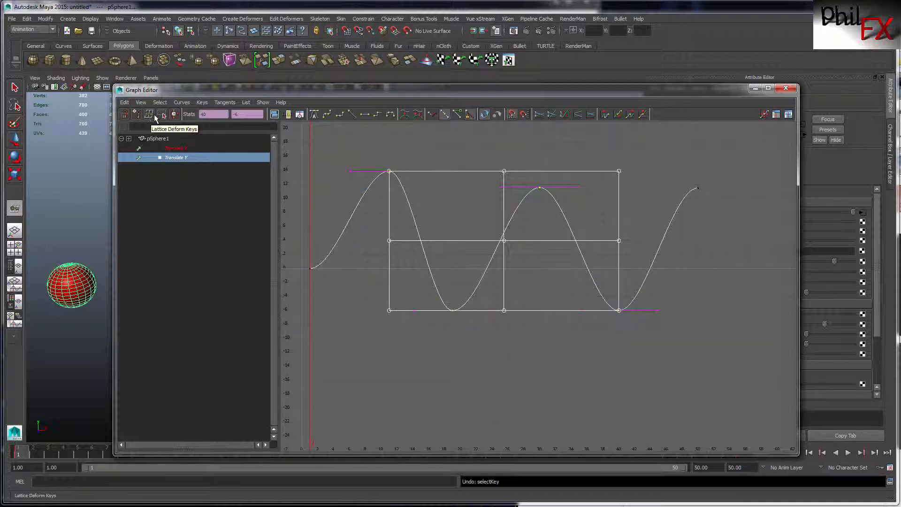
left_click(162, 115)
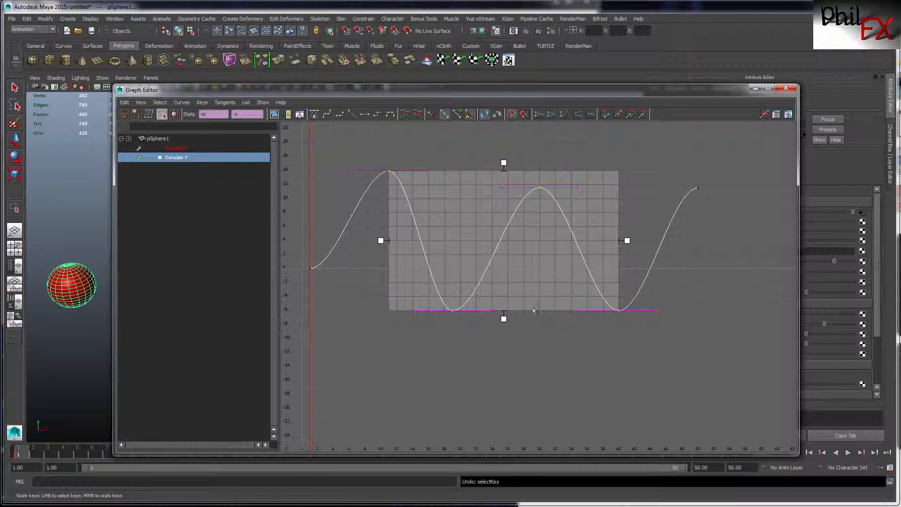
left_click_drag(503, 319, 504, 340)
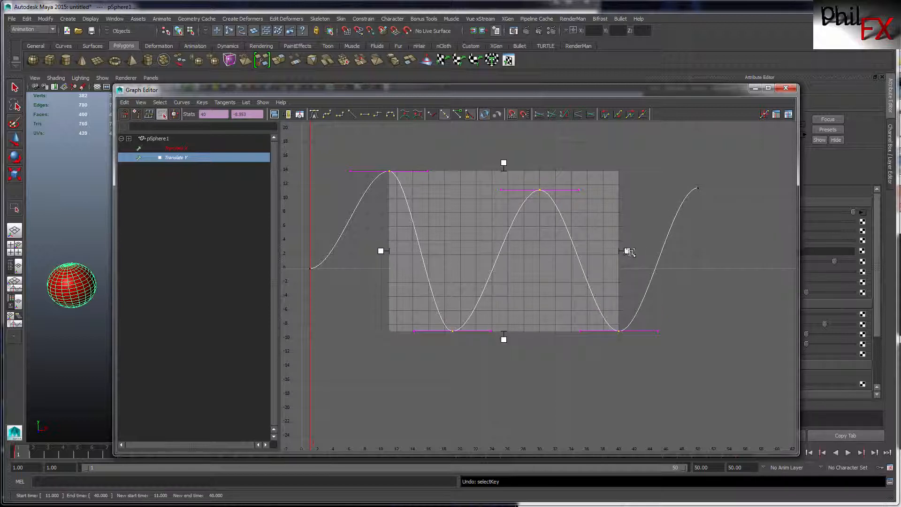
left_click_drag(628, 252, 498, 237)
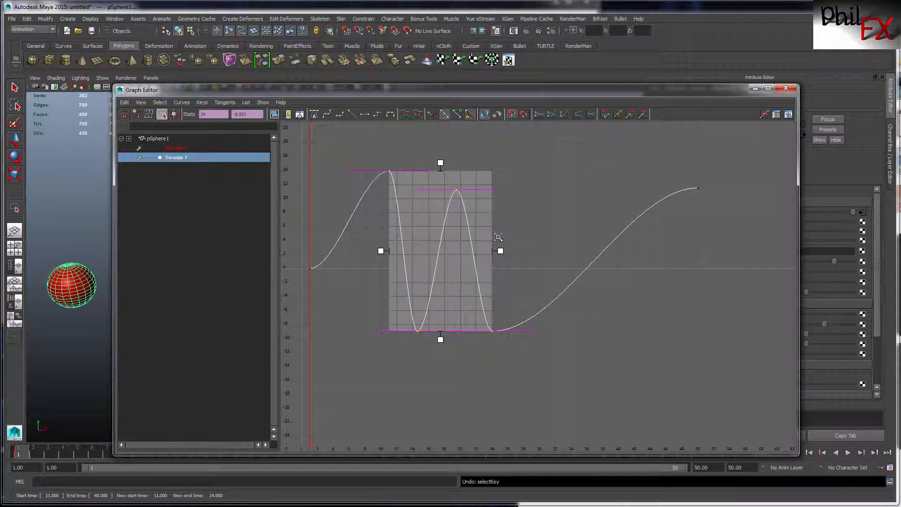
left_click_drag(440, 163, 433, 205)
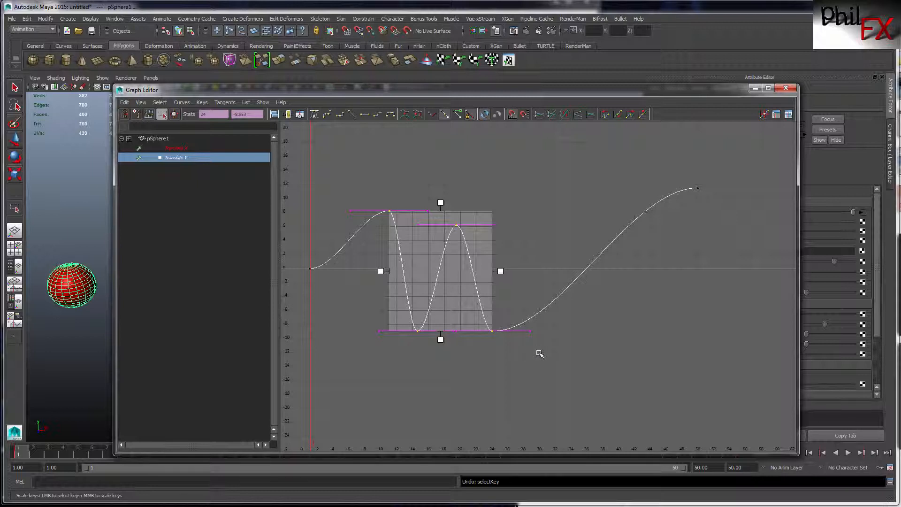
Step: Undo the region scaling and the key selection on the Translate Y curve
left_click(548, 196)
key("ctrl+z")
key("ctrl+z")
key("ctrl+z")
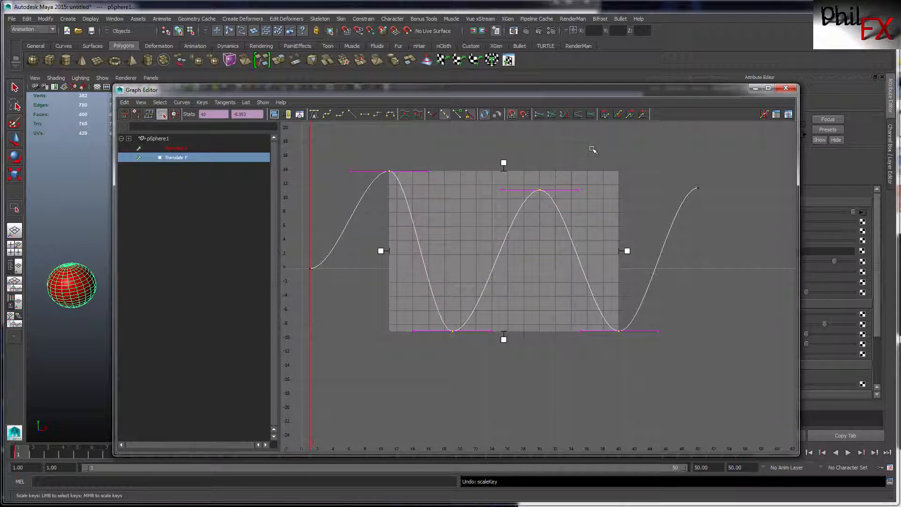
key("ctrl+z")
key("ctrl+z")
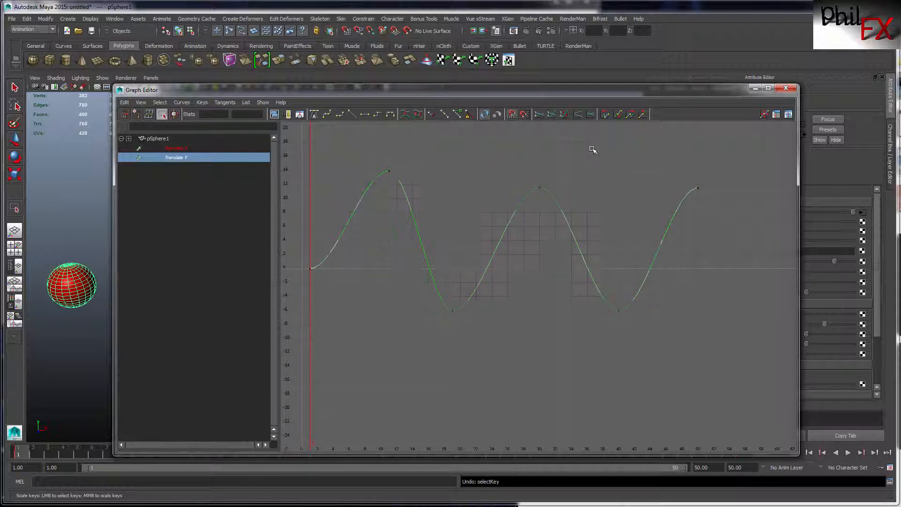
Step: Place retime markers at about frames 15 and 35 on the Translate Y curve, and replace the second with one at about frame 34
left_click(175, 117)
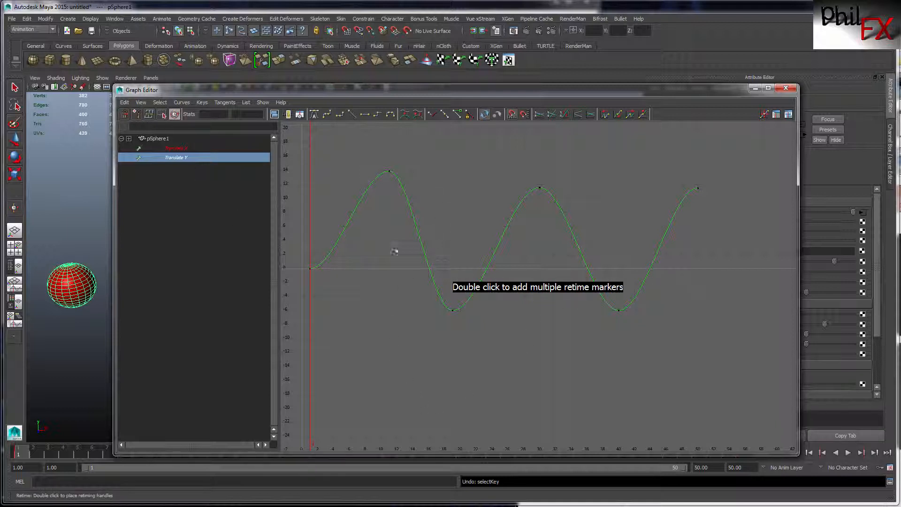
double_click(418, 233)
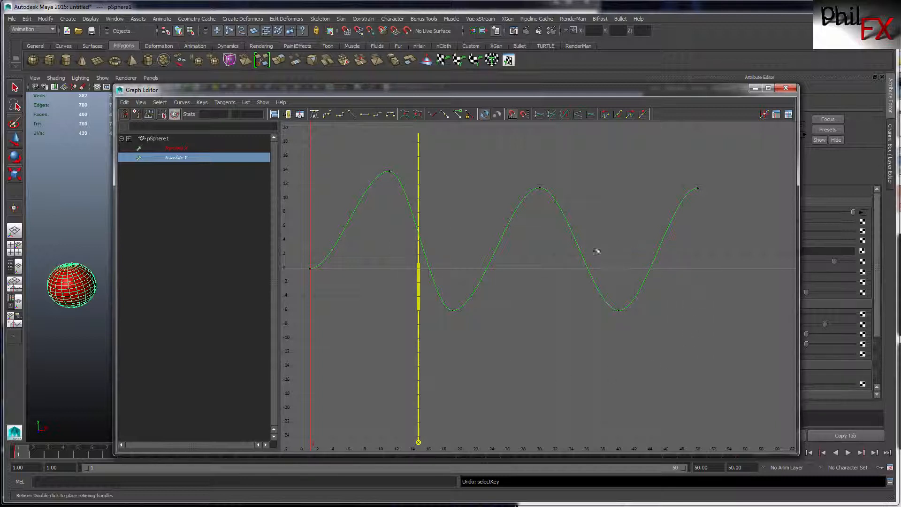
double_click(578, 249)
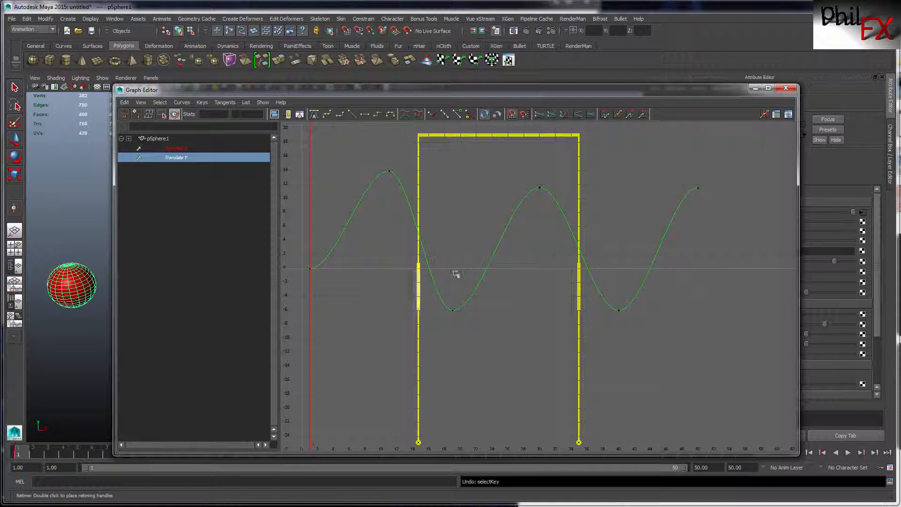
left_click(577, 443)
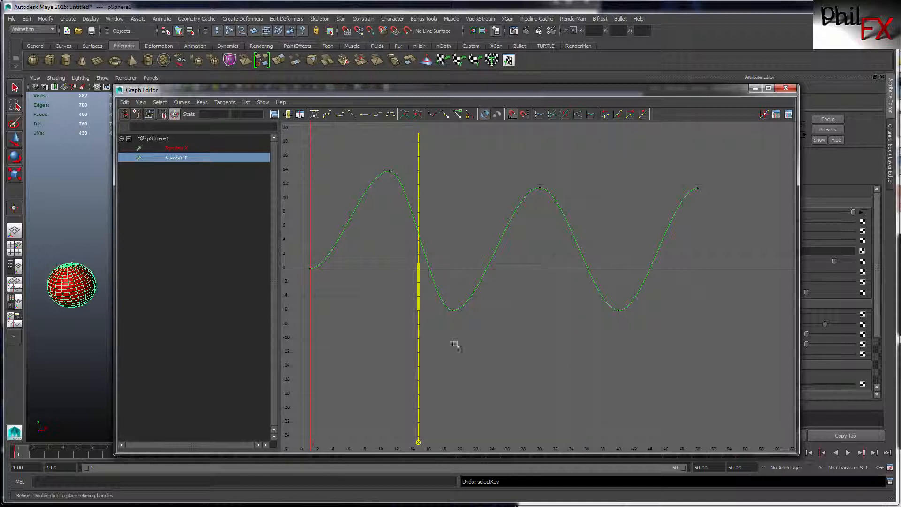
double_click(571, 441)
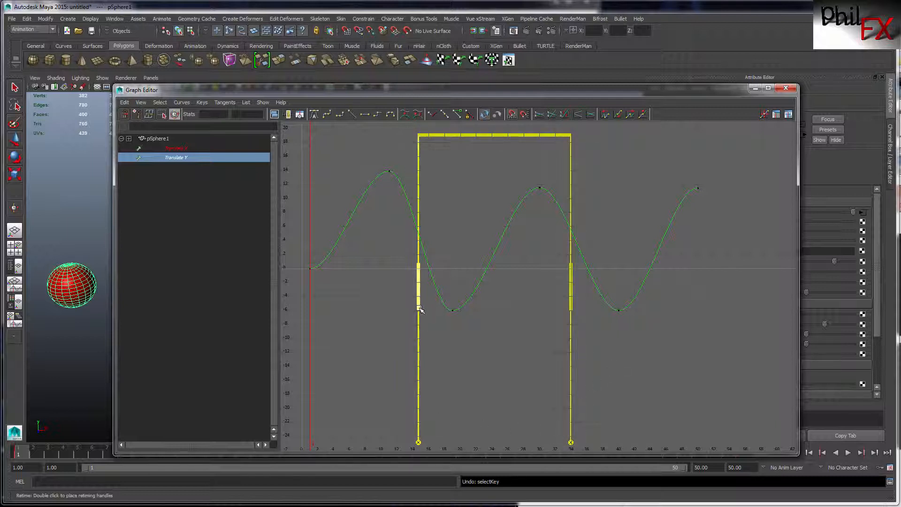
Step: Retime the Translate Y curve by moving the first marker to about frame 28 and the second to about frame 44
left_click_drag(417, 303, 526, 302)
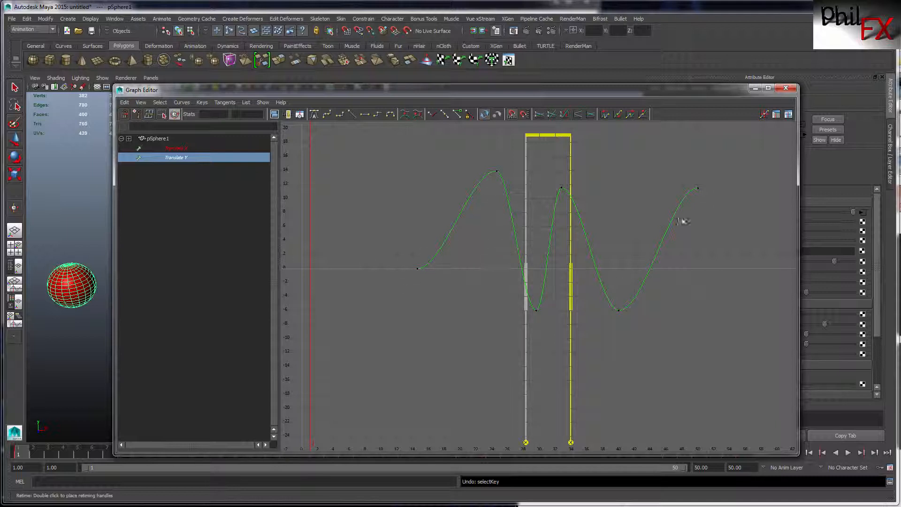
left_click_drag(577, 288, 654, 295)
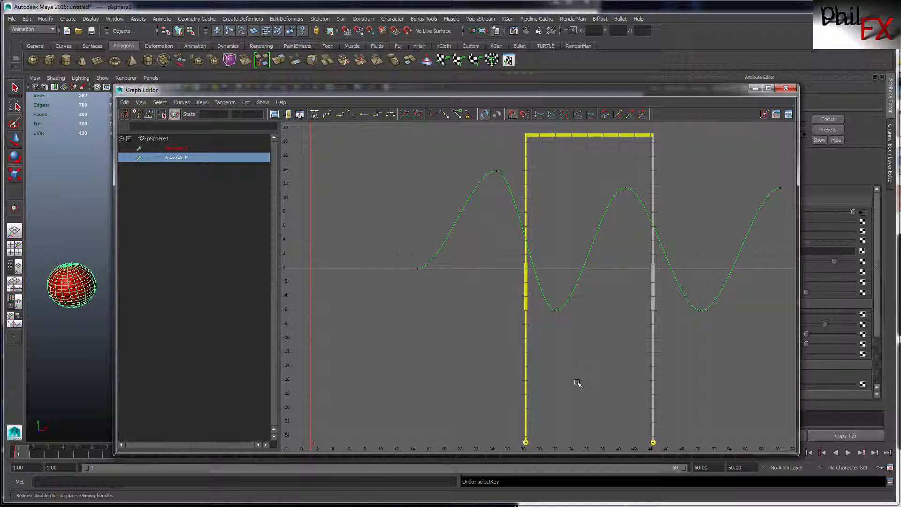
Step: Undo the retiming of the Translate Y curve and activate the Move Nearest Picked Key tool
key("ctrl+z")
key("ctrl+z")
key("ctrl+z")
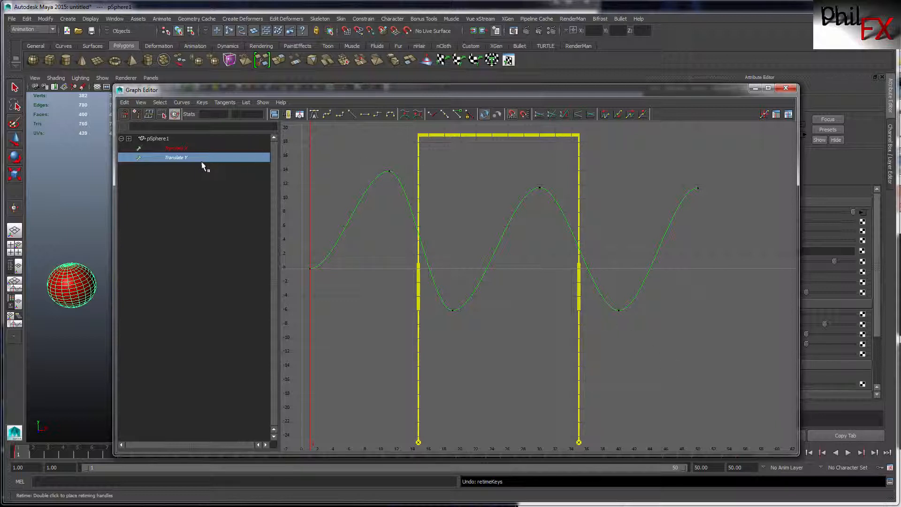
left_click(137, 114)
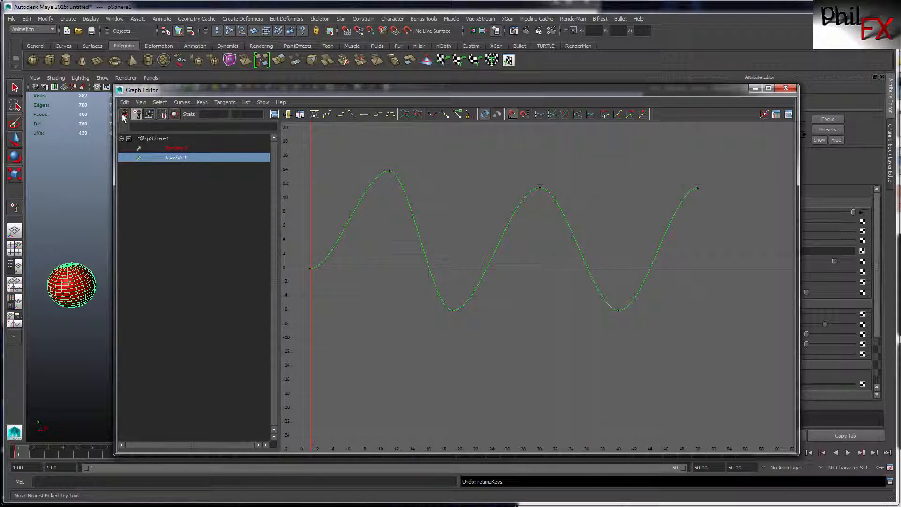
left_click(124, 115)
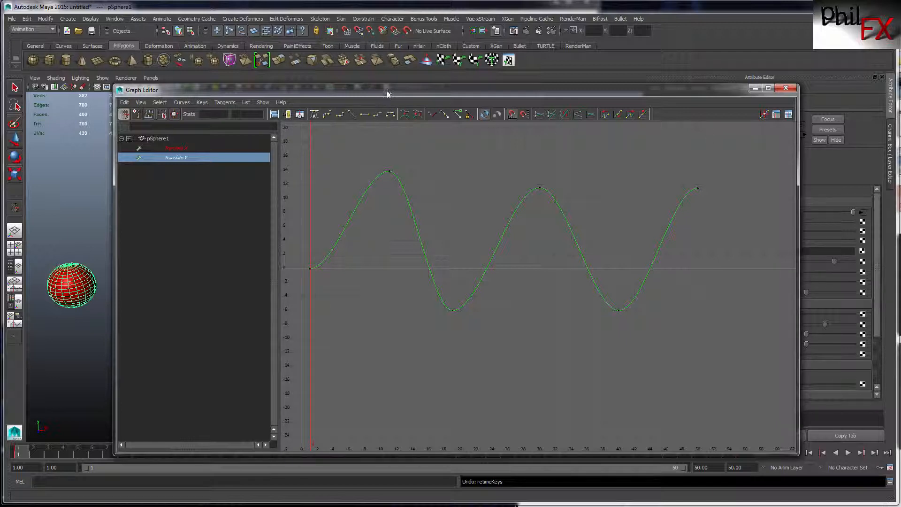
Step: Display all of the sphere's animation curves together, close the Graph Editor and return to the sphere in the viewport
left_click_drag(387, 92, 376, 77)
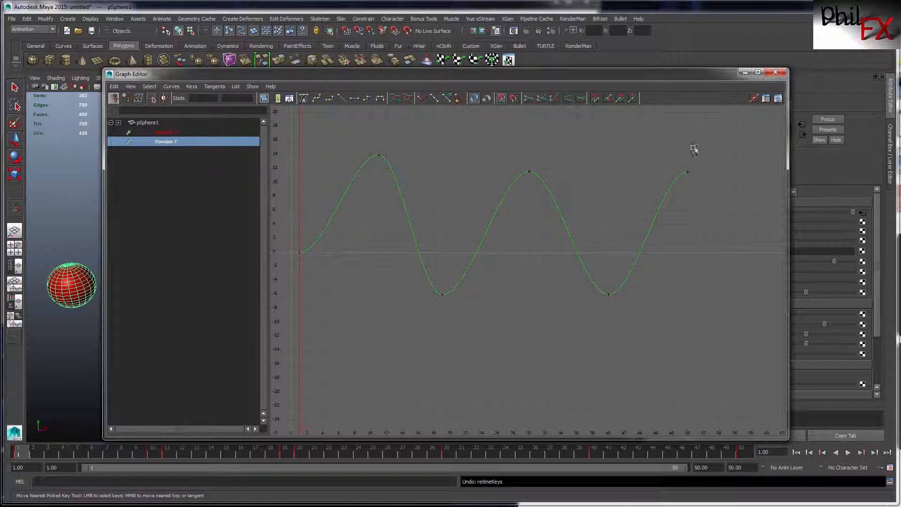
left_click(176, 132)
left_click(158, 123)
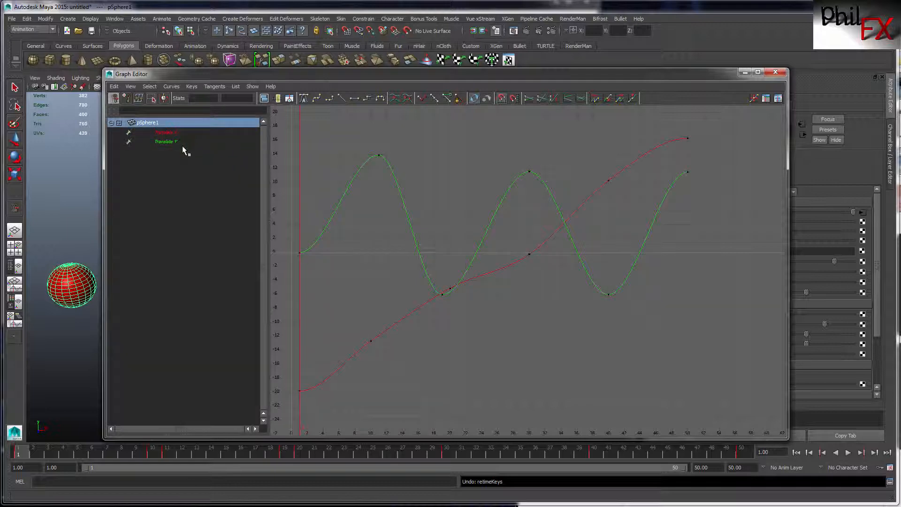
left_click(777, 72)
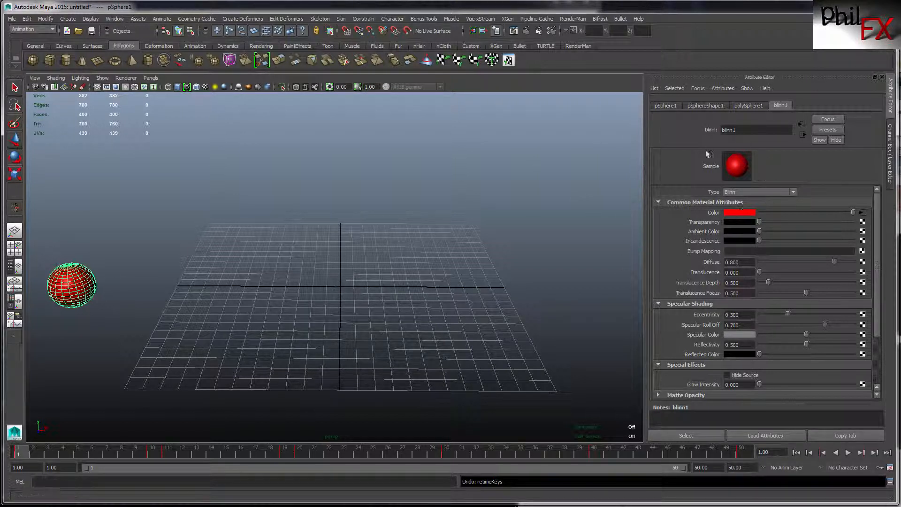
left_click(69, 289)
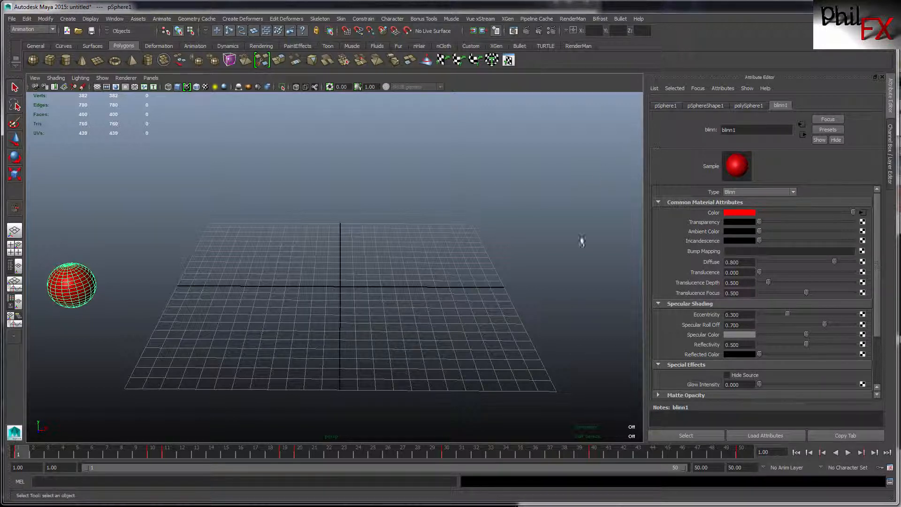